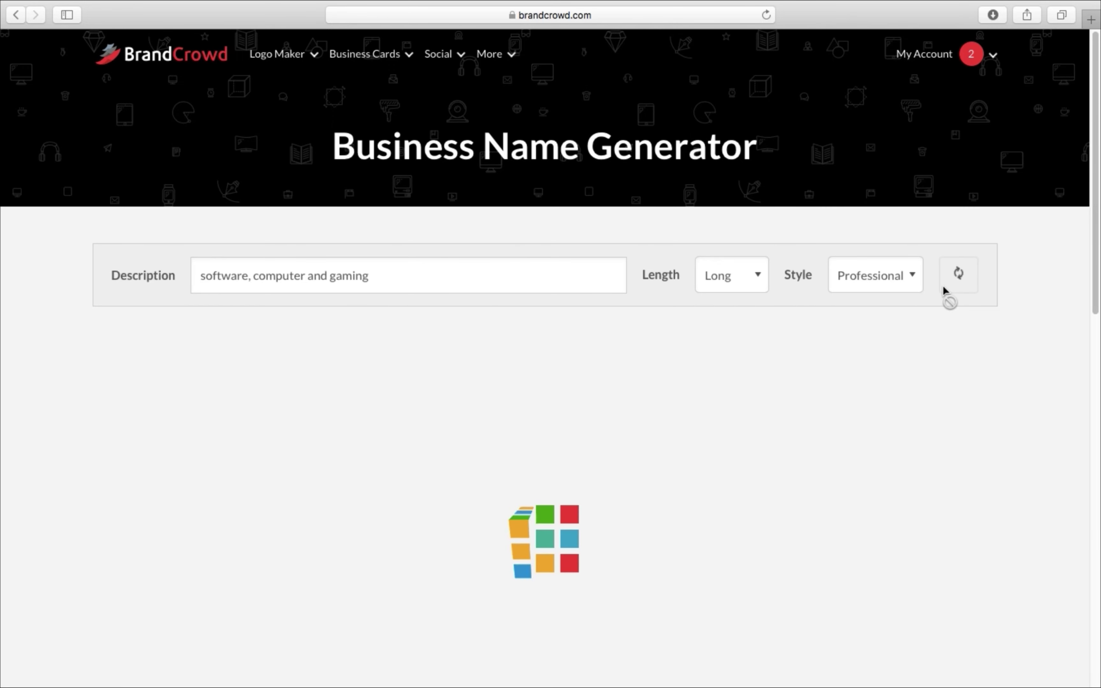
# - Set the business name length to Short and regenerate the name suggestions
pyautogui.click(703, 275)
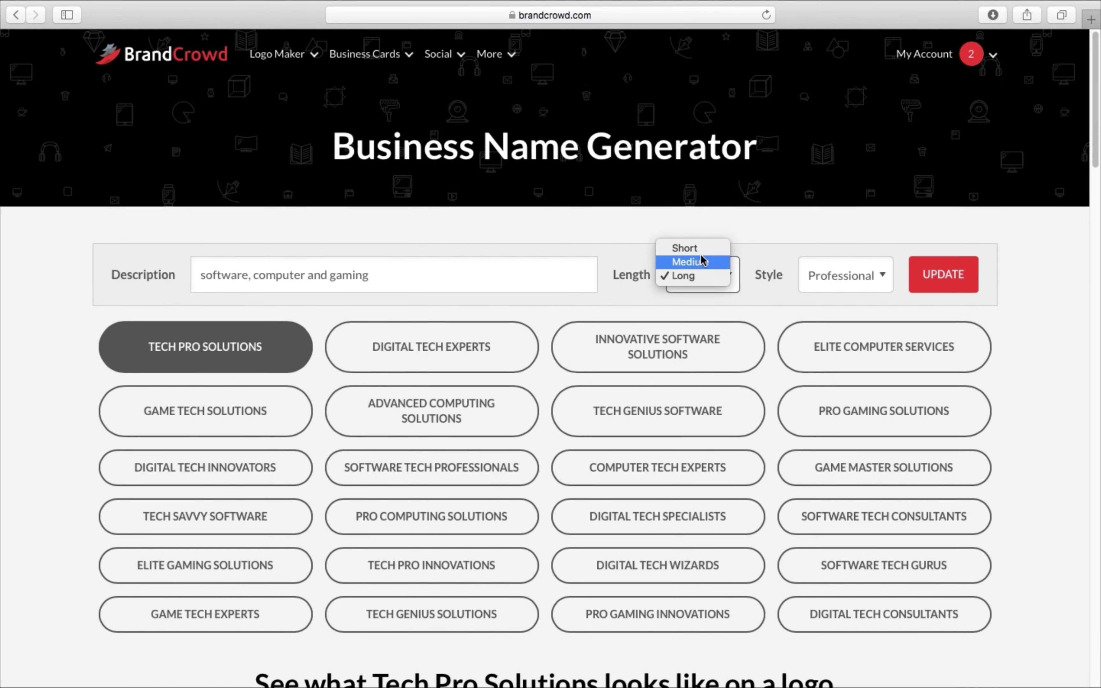
pyautogui.click(686, 245)
pyautogui.click(940, 277)
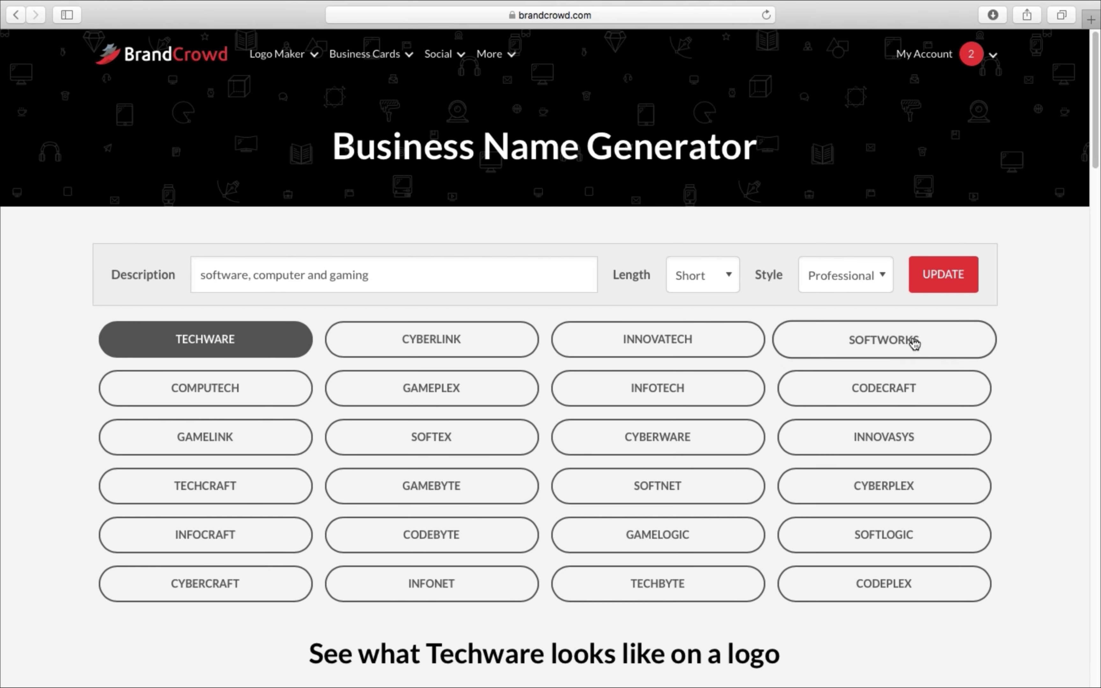
# - Examine the short name suggestions and the logo designs offered for Techware
pyautogui.scroll(-3, 1034, 357)
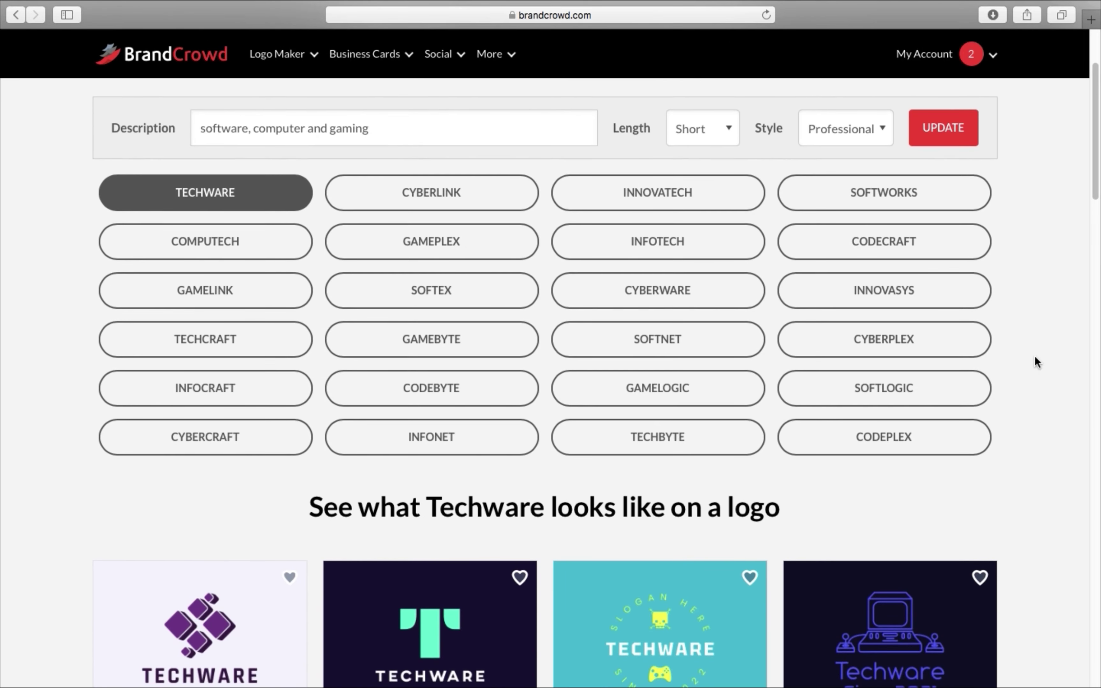
pyautogui.scroll(-3, 1034, 358)
pyautogui.scroll(4, 1035, 357)
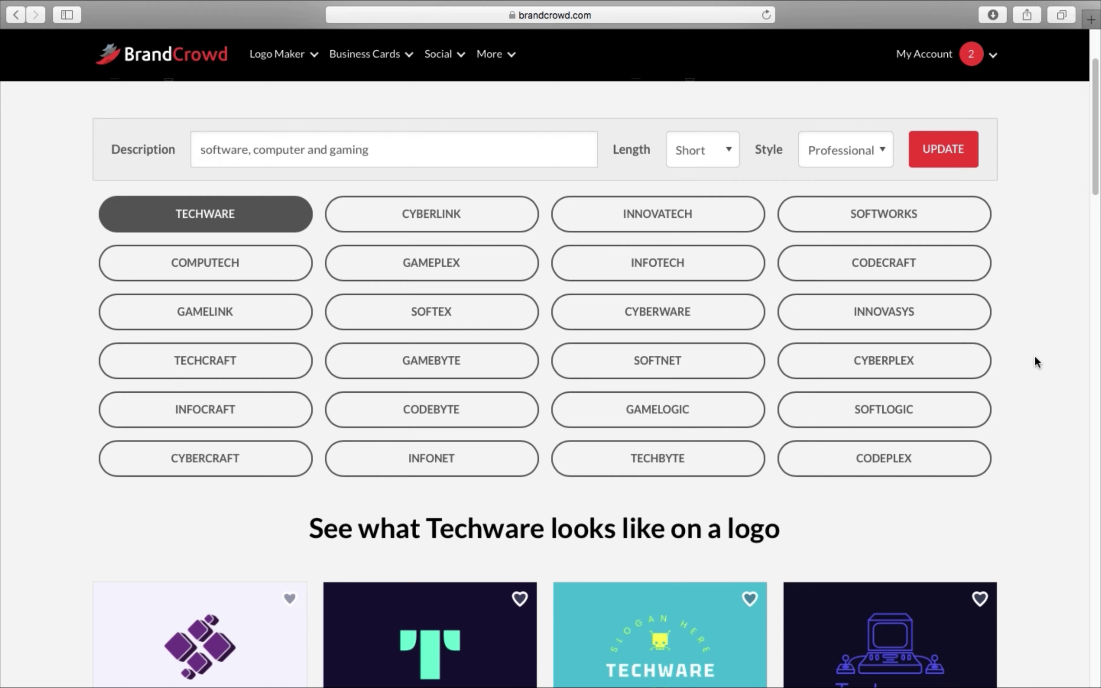
pyautogui.scroll(-1, 1034, 358)
pyautogui.scroll(-3, 1036, 362)
pyautogui.scroll(-4, 1036, 362)
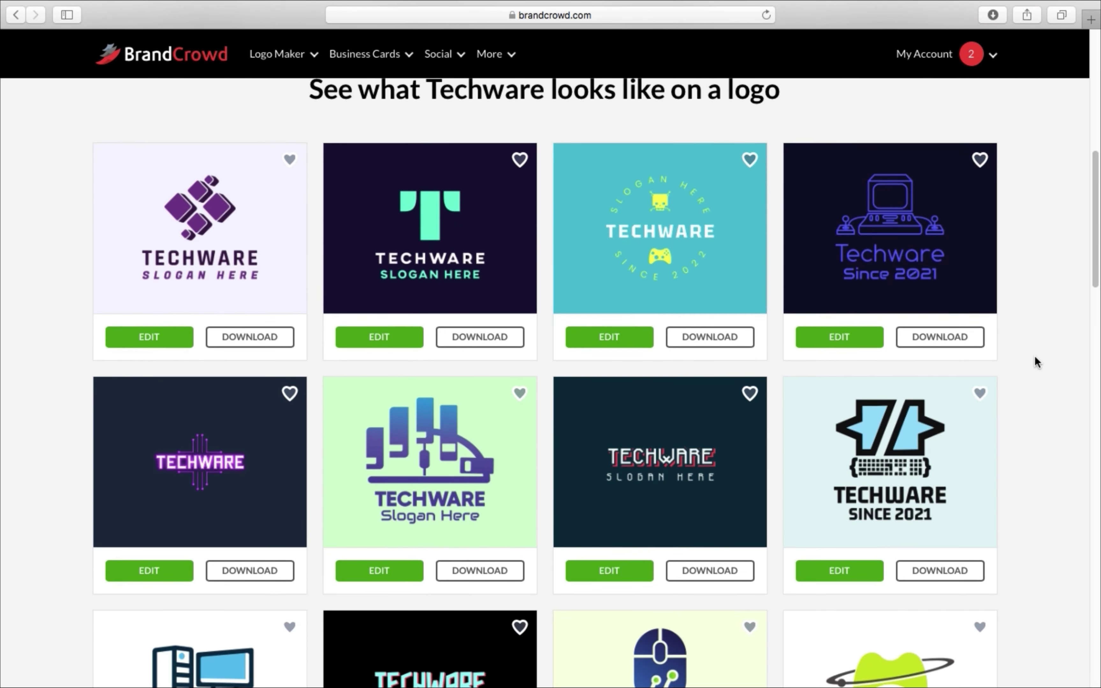
pyautogui.scroll(-7, 1035, 357)
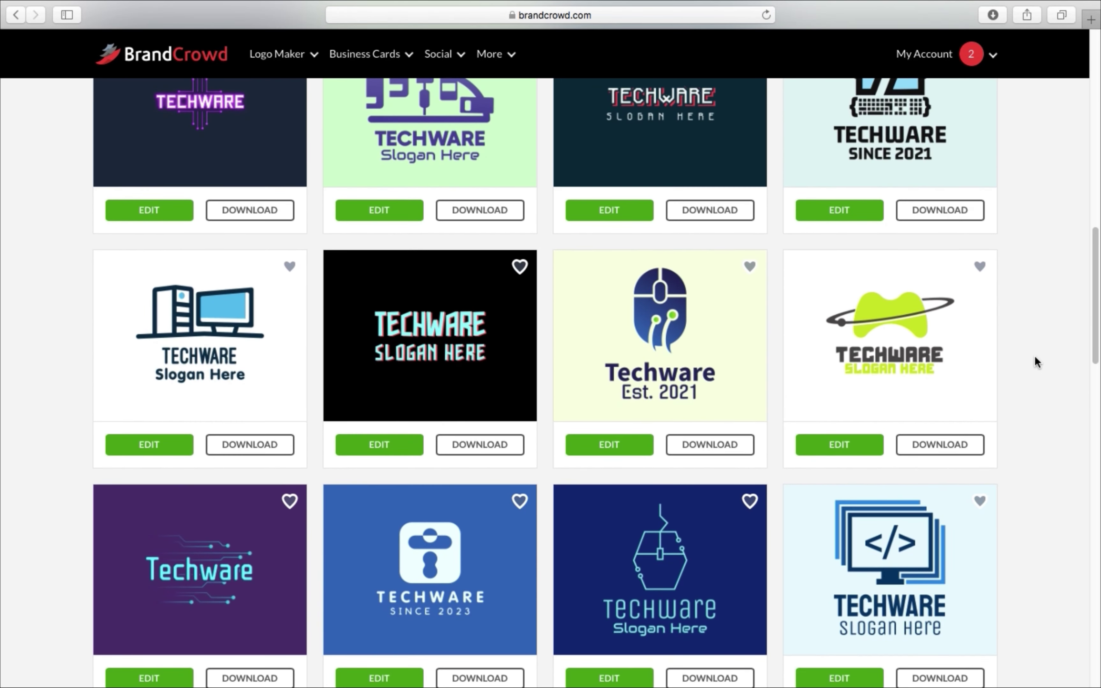
pyautogui.scroll(-3, 1034, 353)
pyautogui.scroll(-9, 1033, 348)
pyautogui.scroll(15, 1050, 392)
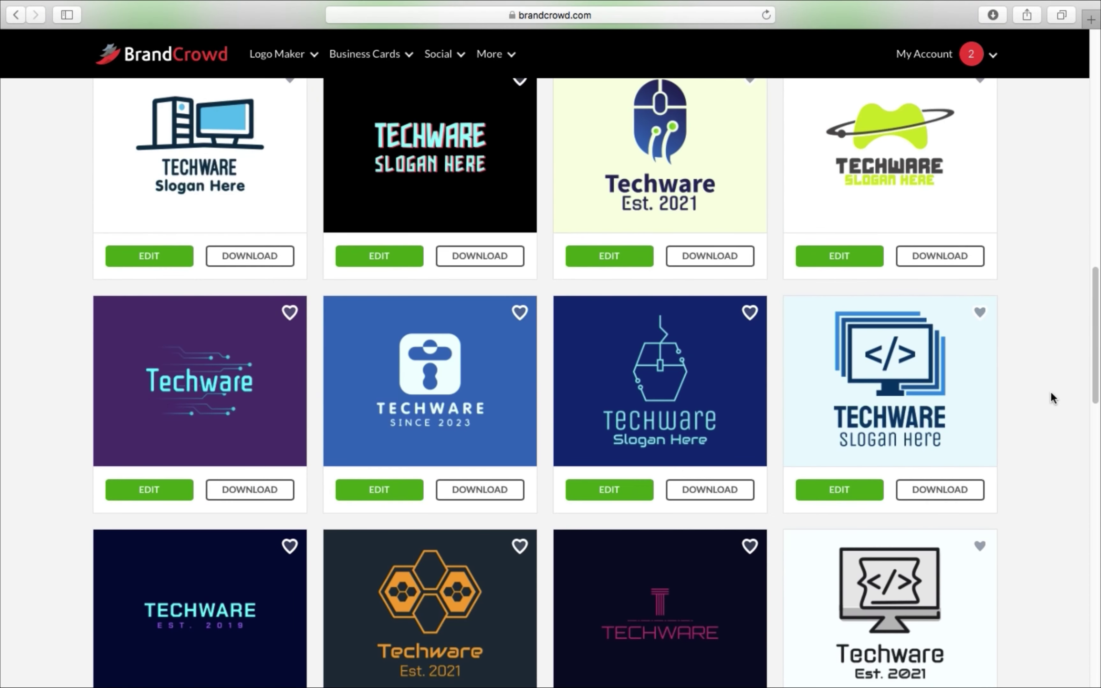
pyautogui.scroll(20, 1051, 393)
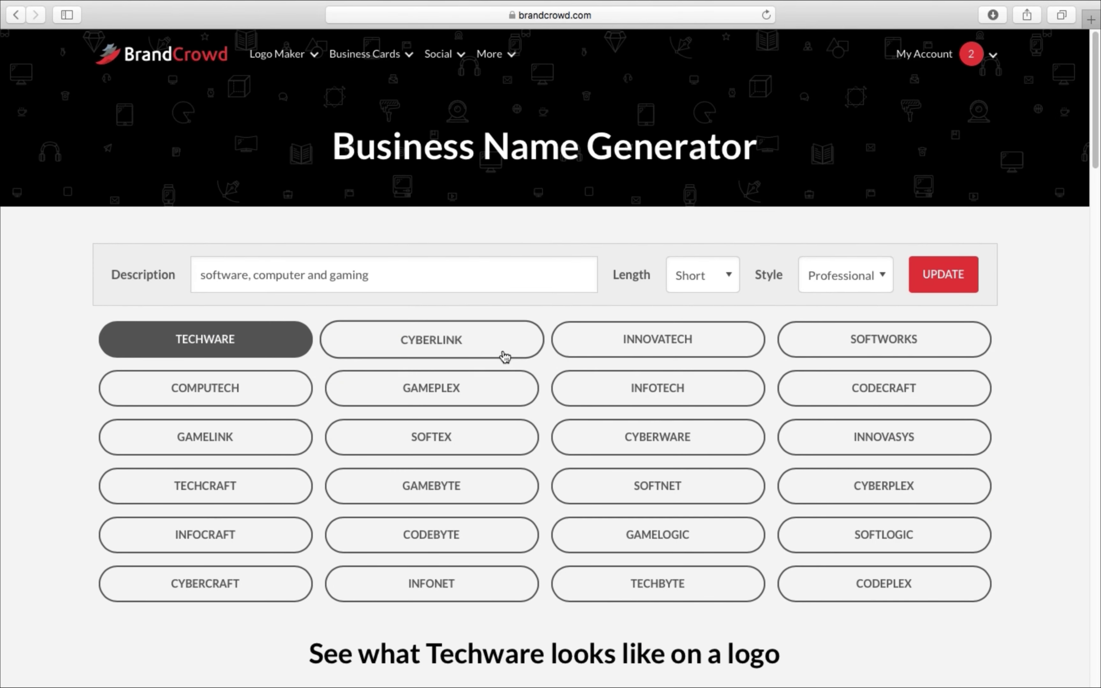
# - Choose the name Innovatech and open its logo design with the red computer mouse for editing
pyautogui.click(647, 341)
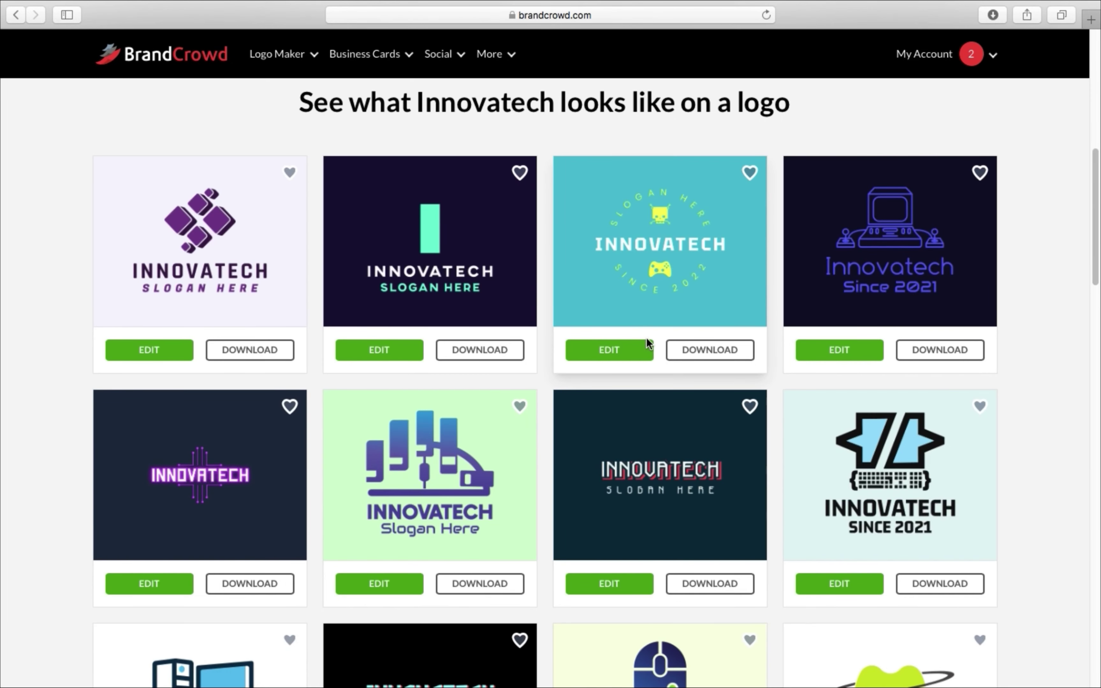
pyautogui.scroll(-12, 648, 343)
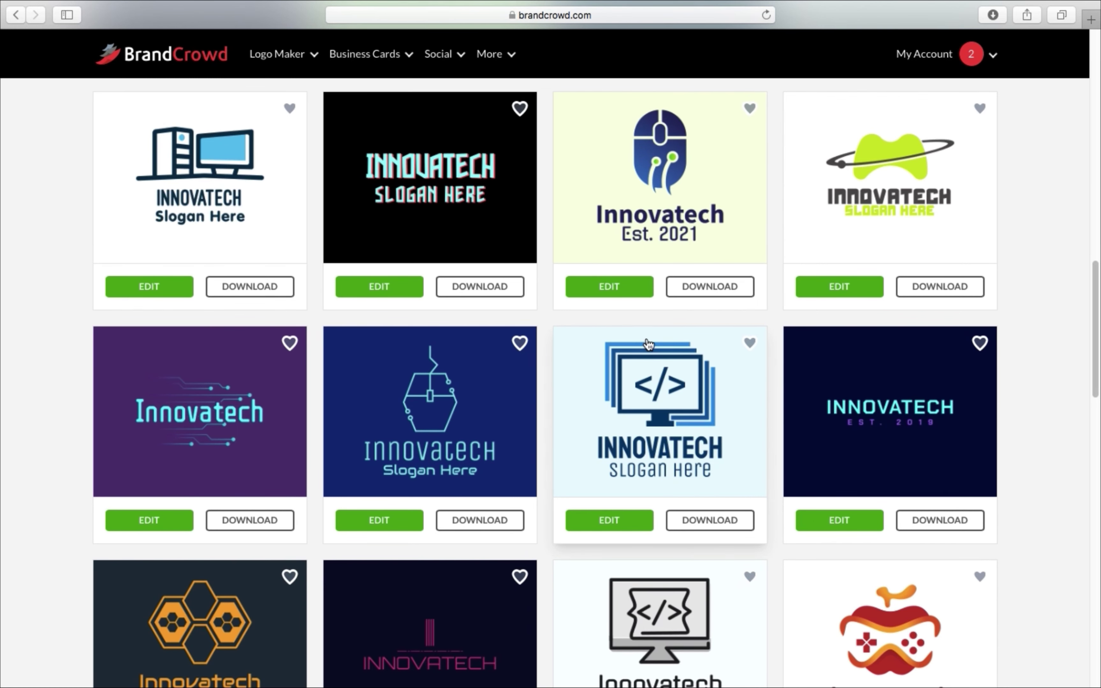
pyautogui.scroll(-15, 648, 345)
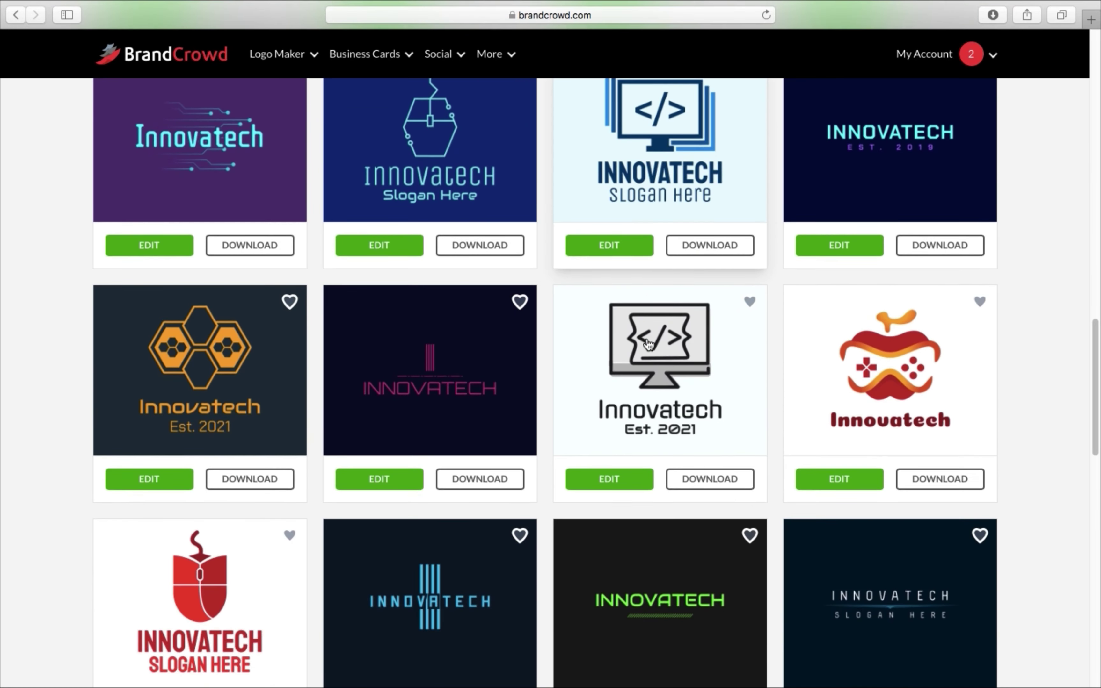
pyautogui.scroll(-12, 648, 344)
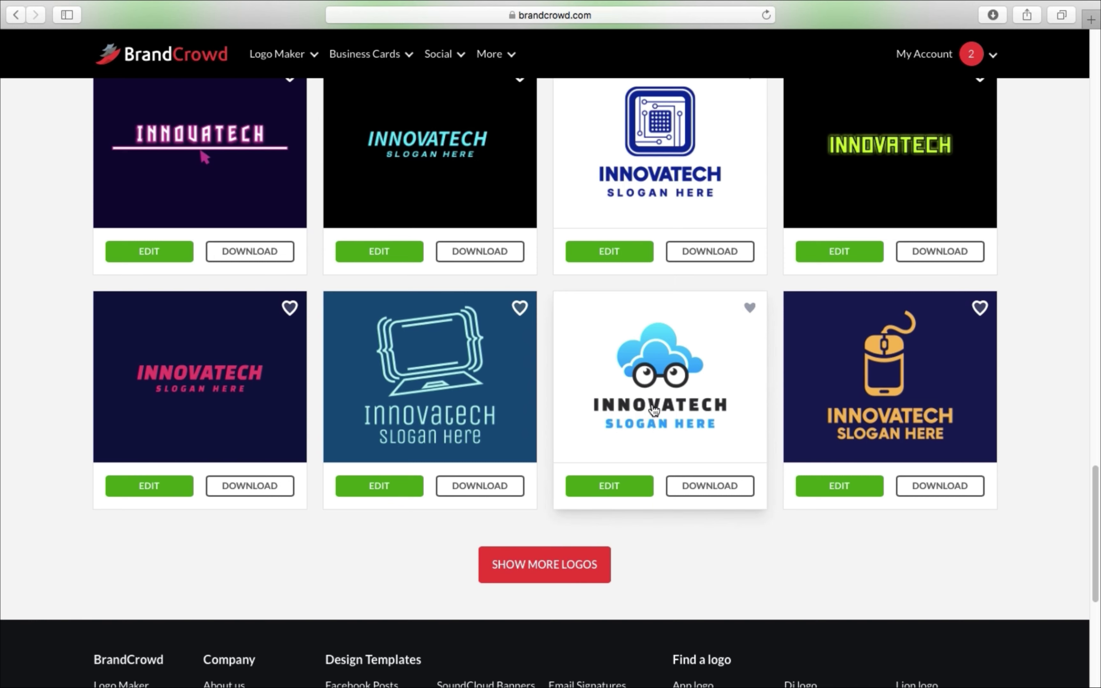
pyautogui.scroll(10, 653, 410)
pyautogui.click(206, 328)
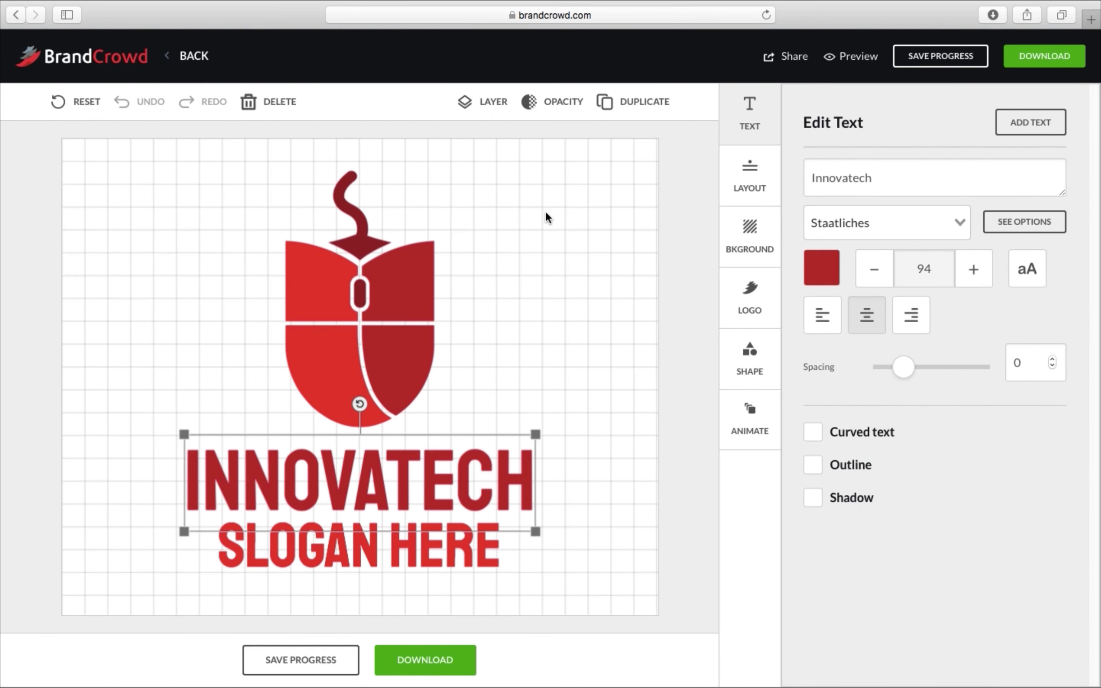
# - Apply the Bounce animation to the red mouse icon of the Innovatech logo
pyautogui.click(398, 273)
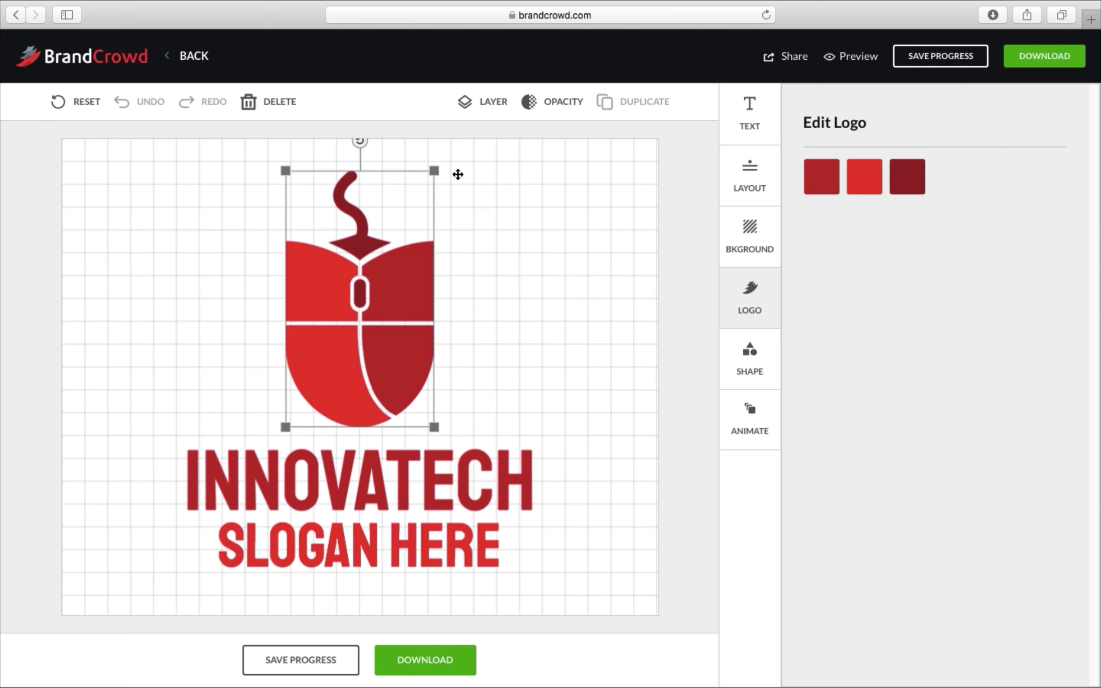
pyautogui.click(754, 359)
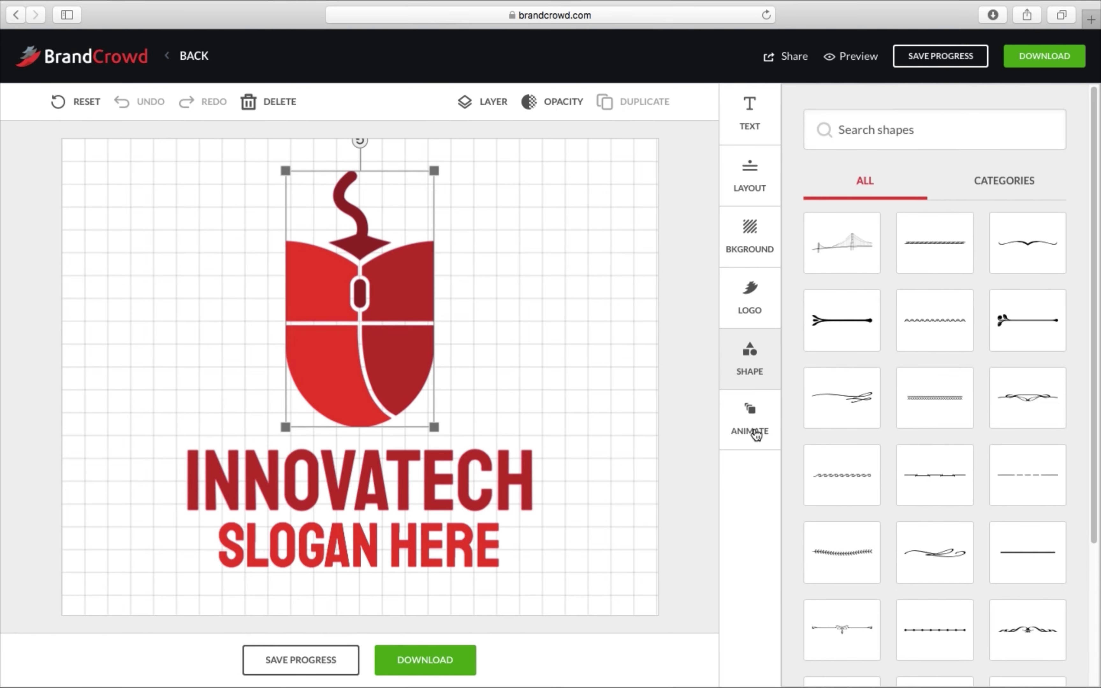
pyautogui.click(754, 432)
pyautogui.click(767, 169)
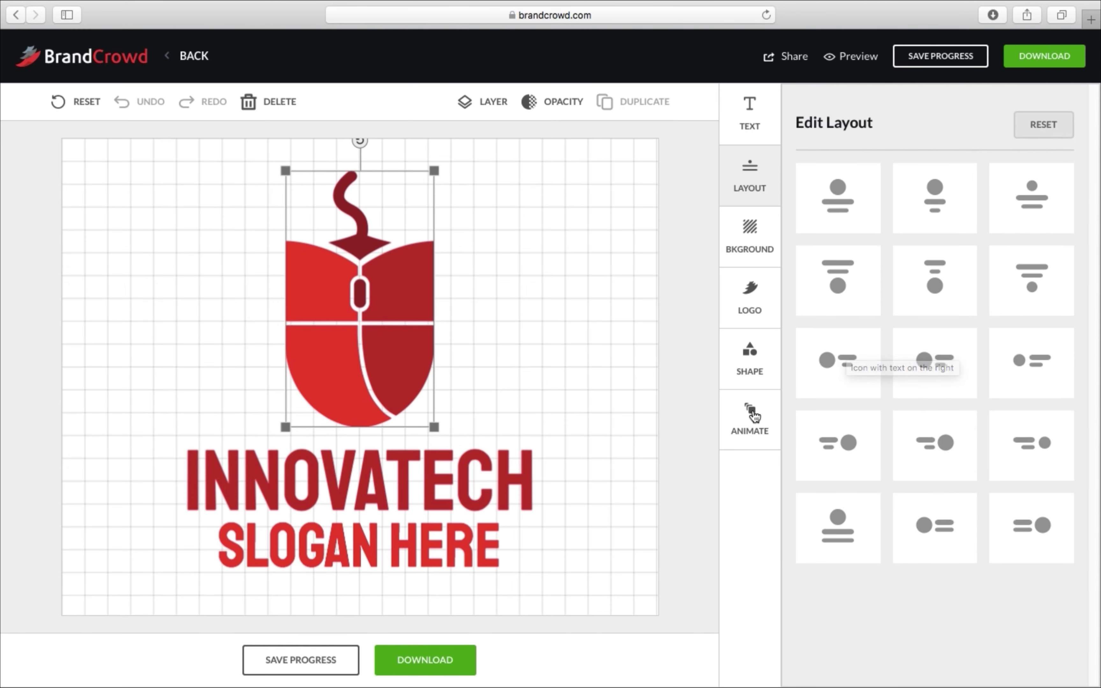
pyautogui.click(770, 404)
pyautogui.click(857, 211)
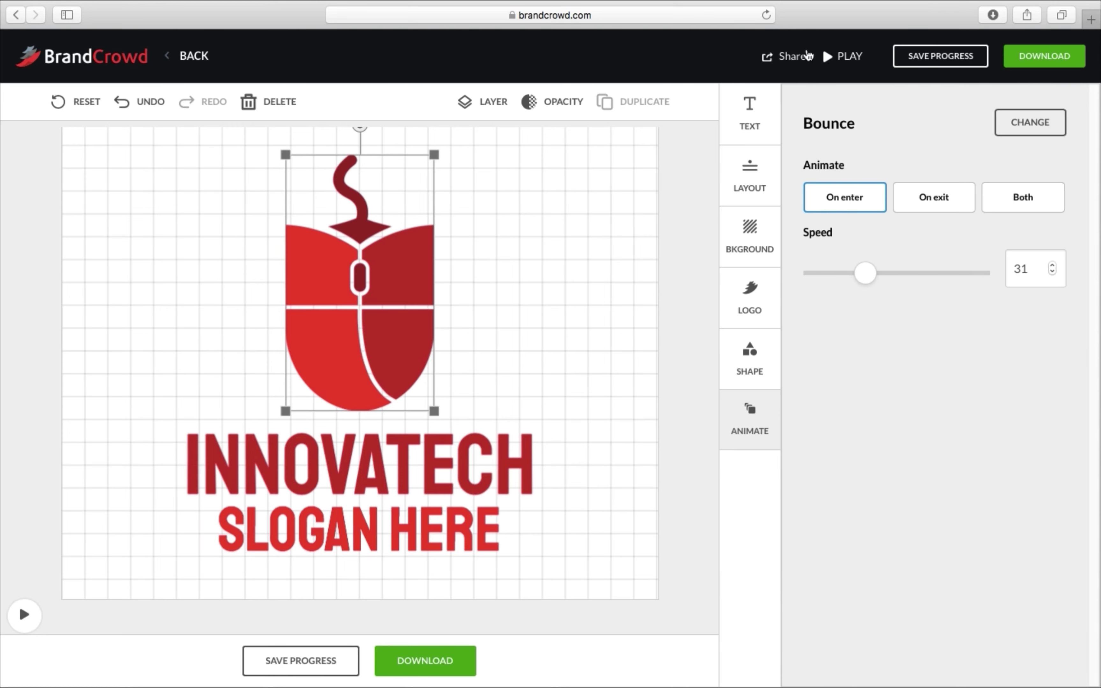
# - Open the download options for the logo, review the annual packages, and return to the editor
pyautogui.click(418, 657)
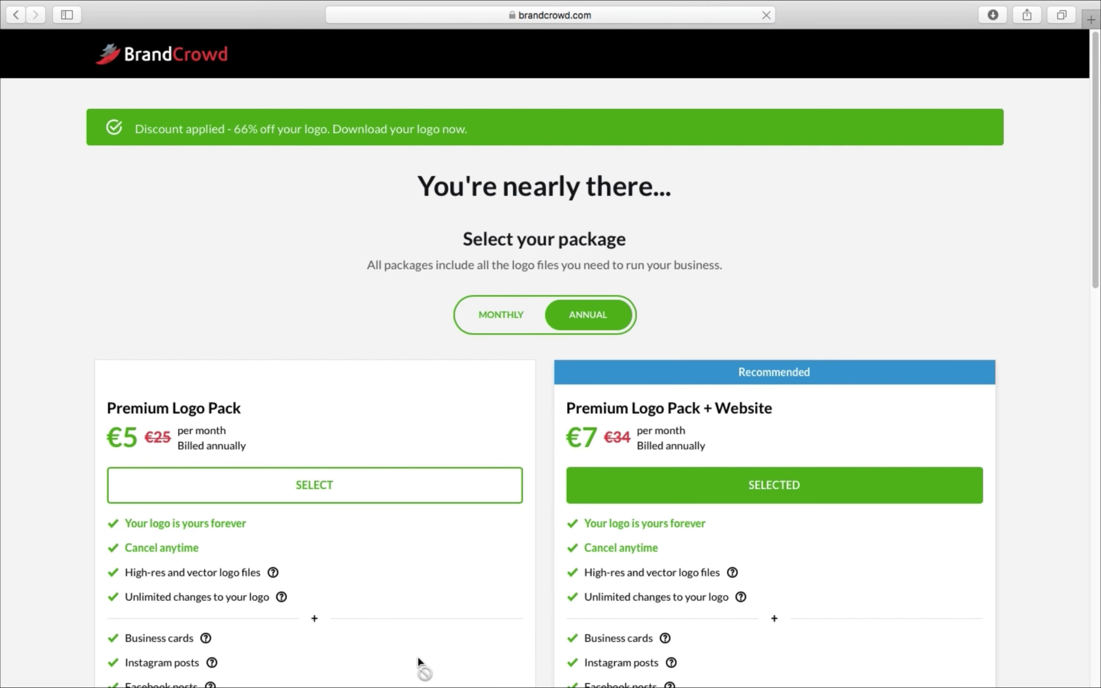
pyautogui.scroll(-3, 426, 420)
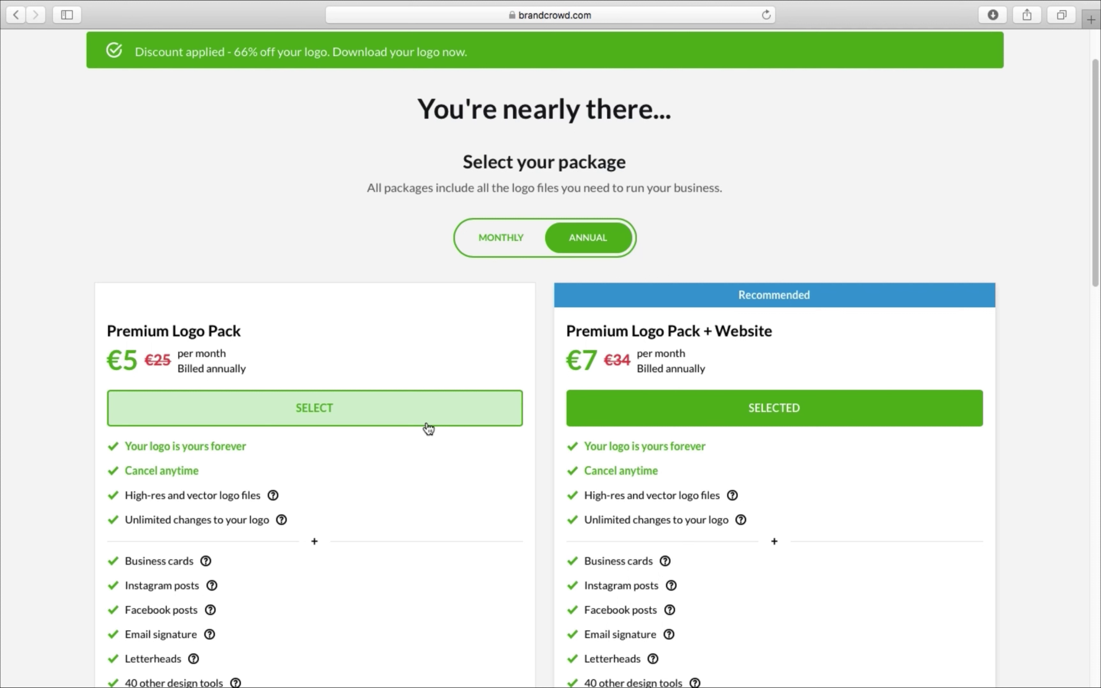
pyautogui.click(17, 16)
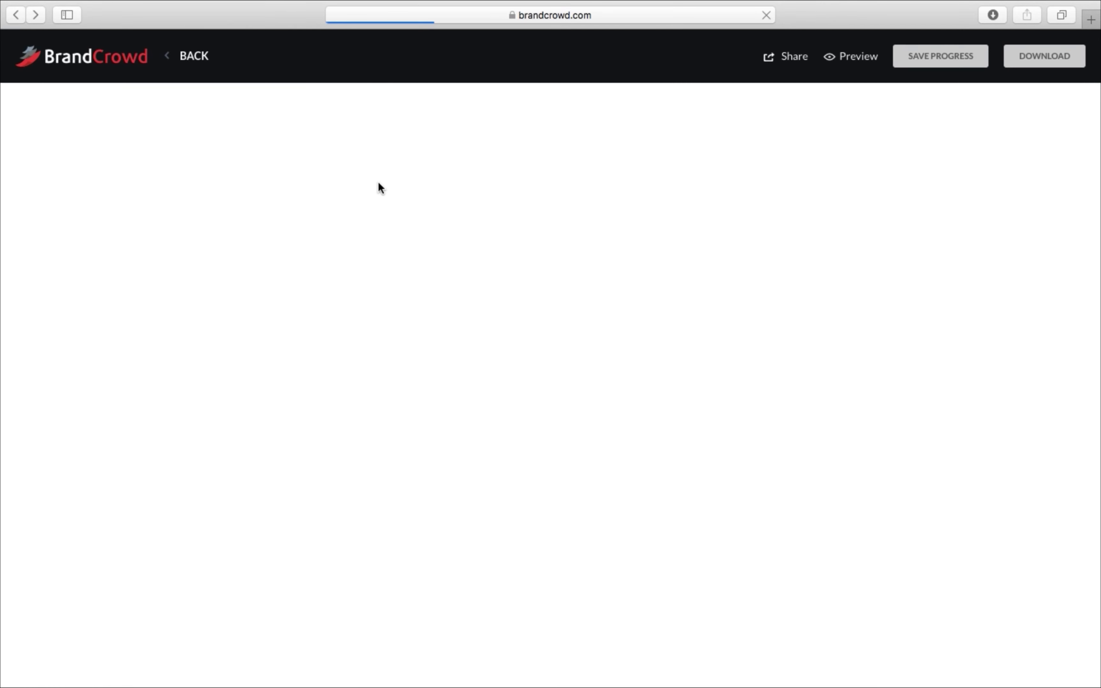
# - Open the YouTube Banners maker from the social media designs and generate banners with the keyword Sports
pyautogui.moveTo(299, 61)
pyautogui.moveTo(372, 65)
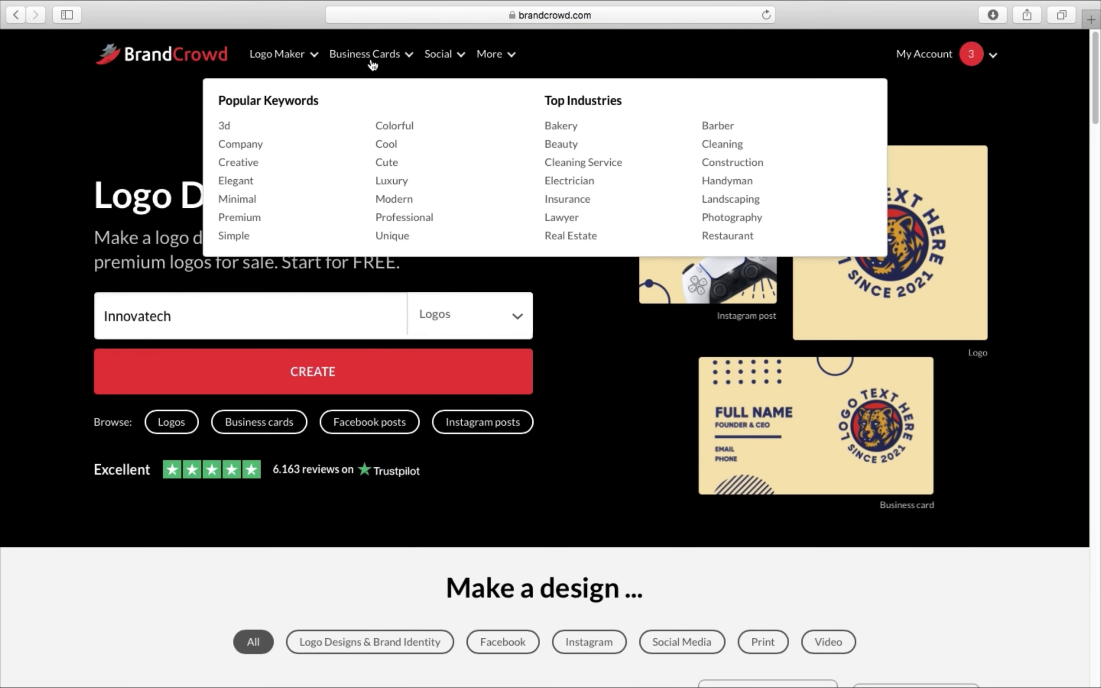
pyautogui.moveTo(460, 54)
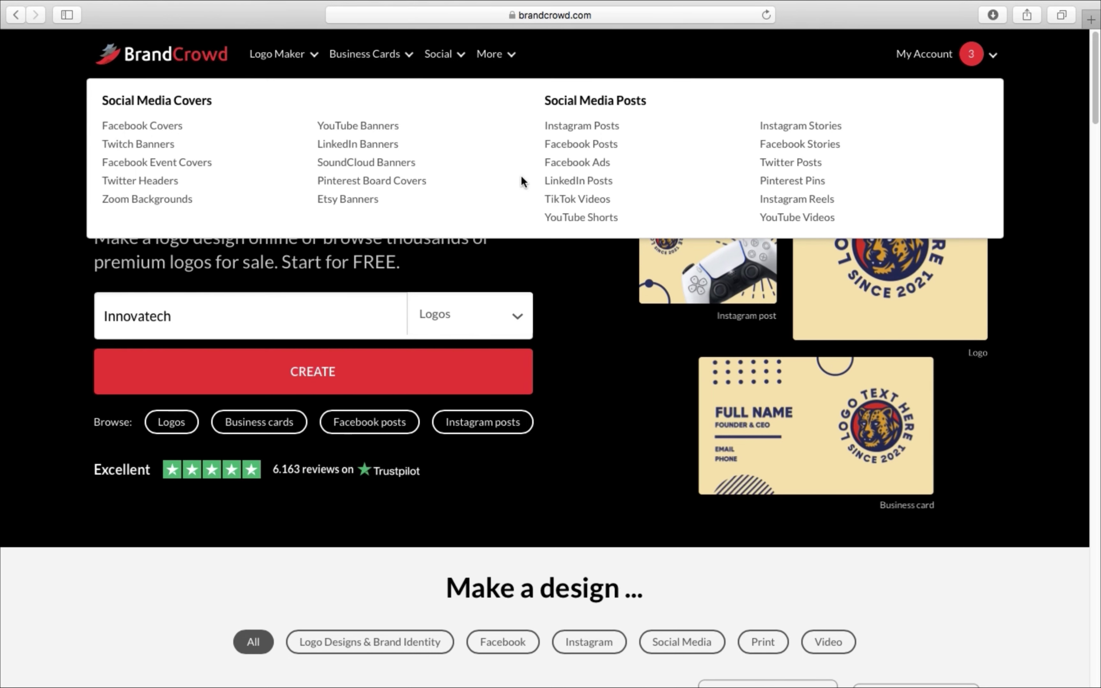
pyautogui.scroll(-1, 727, 182)
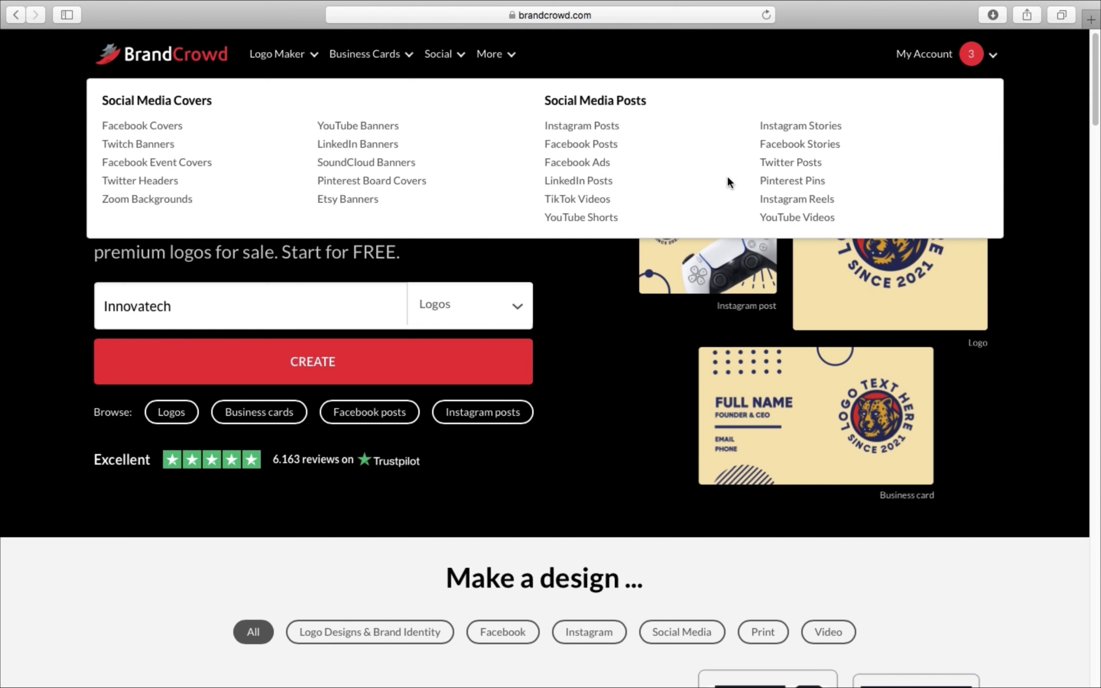
pyautogui.click(372, 133)
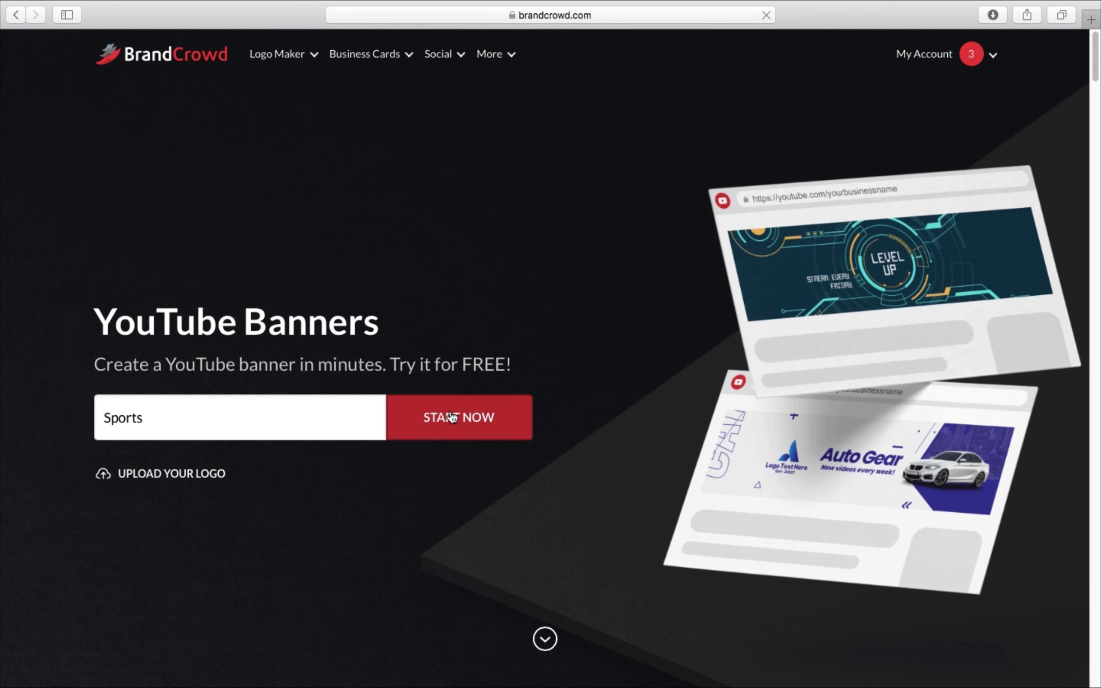
pyautogui.click(451, 418)
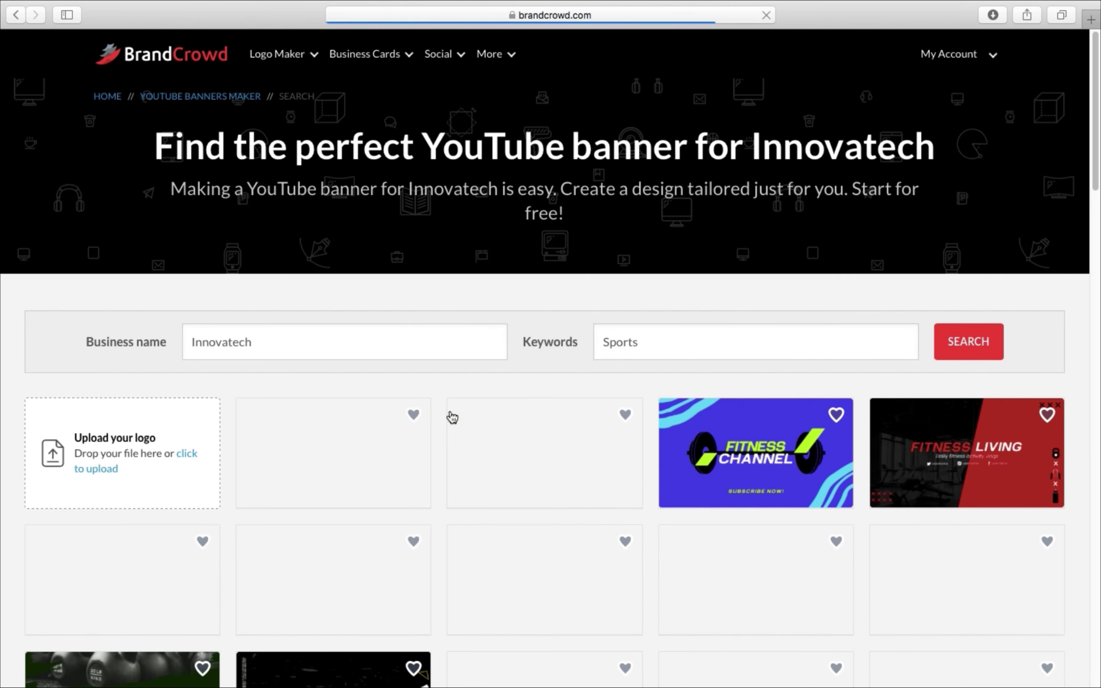
# - Look through the YouTube banner templates generated for Innovatech
pyautogui.scroll(-5, 451, 416)
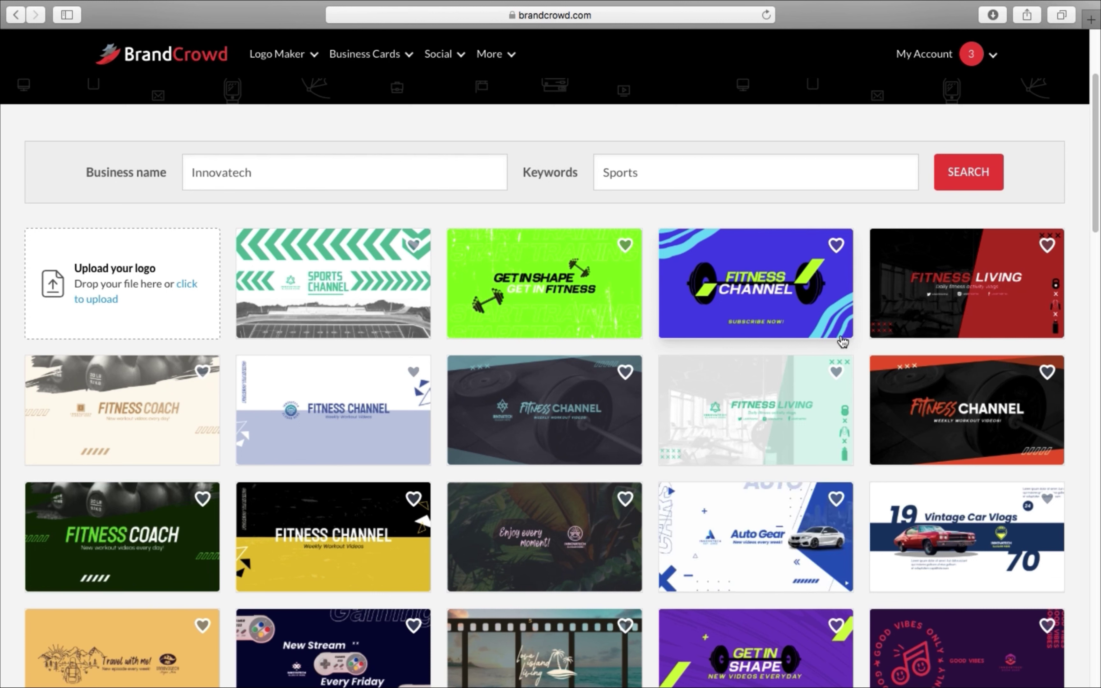
pyautogui.scroll(-20, 842, 343)
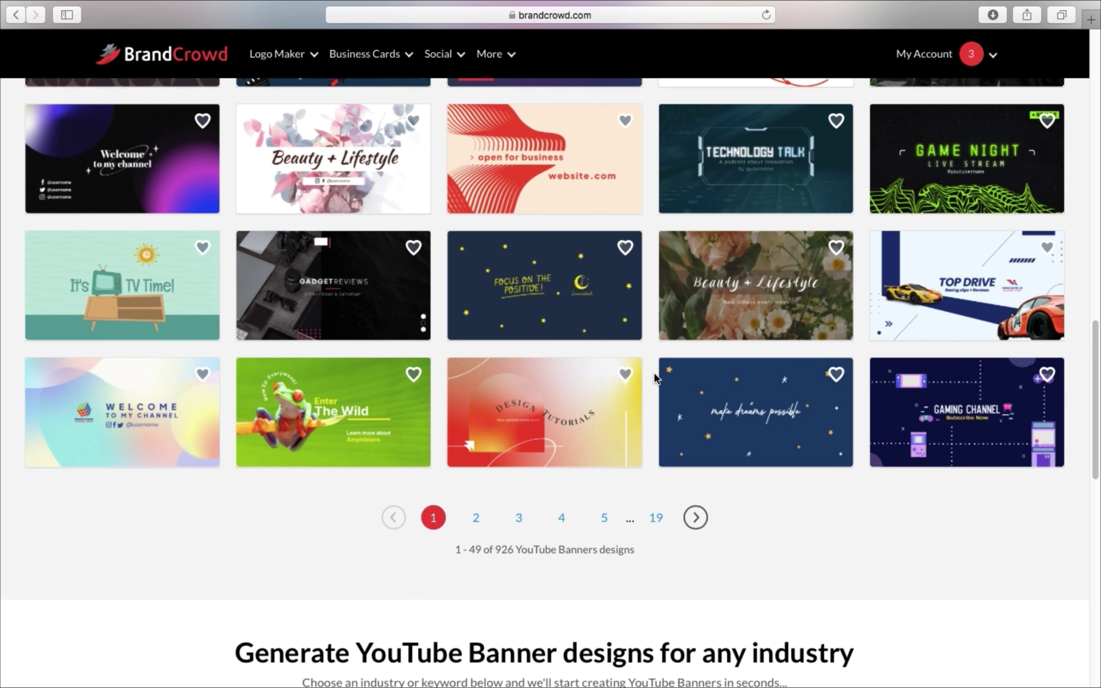
pyautogui.scroll(20, 653, 374)
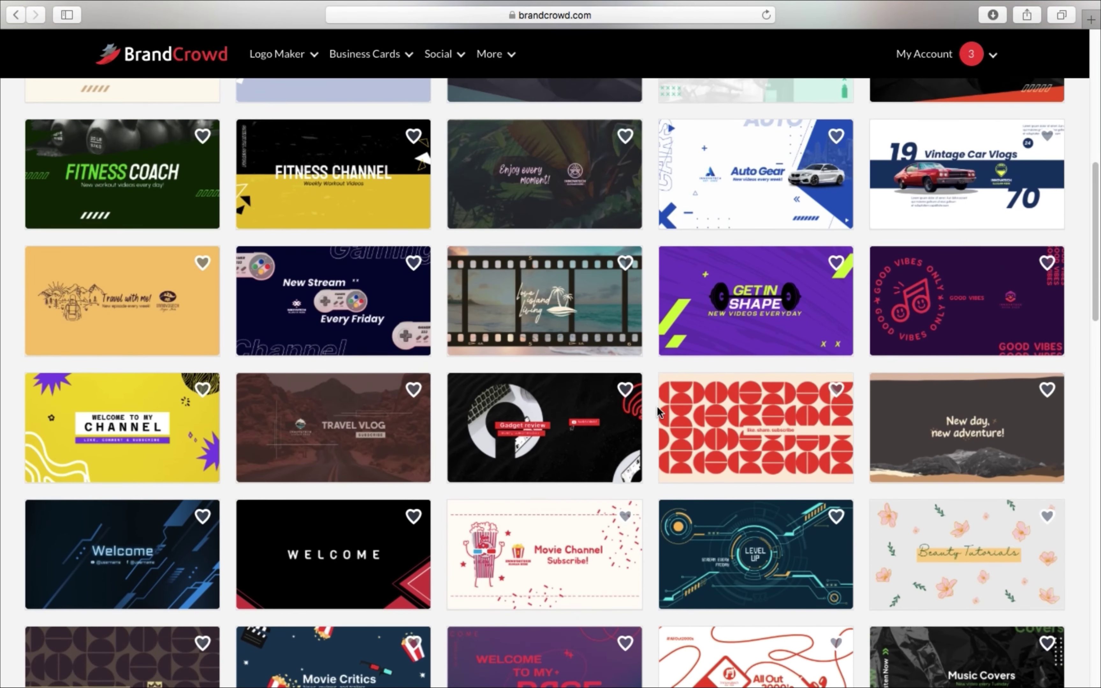
pyautogui.scroll(-3, 657, 410)
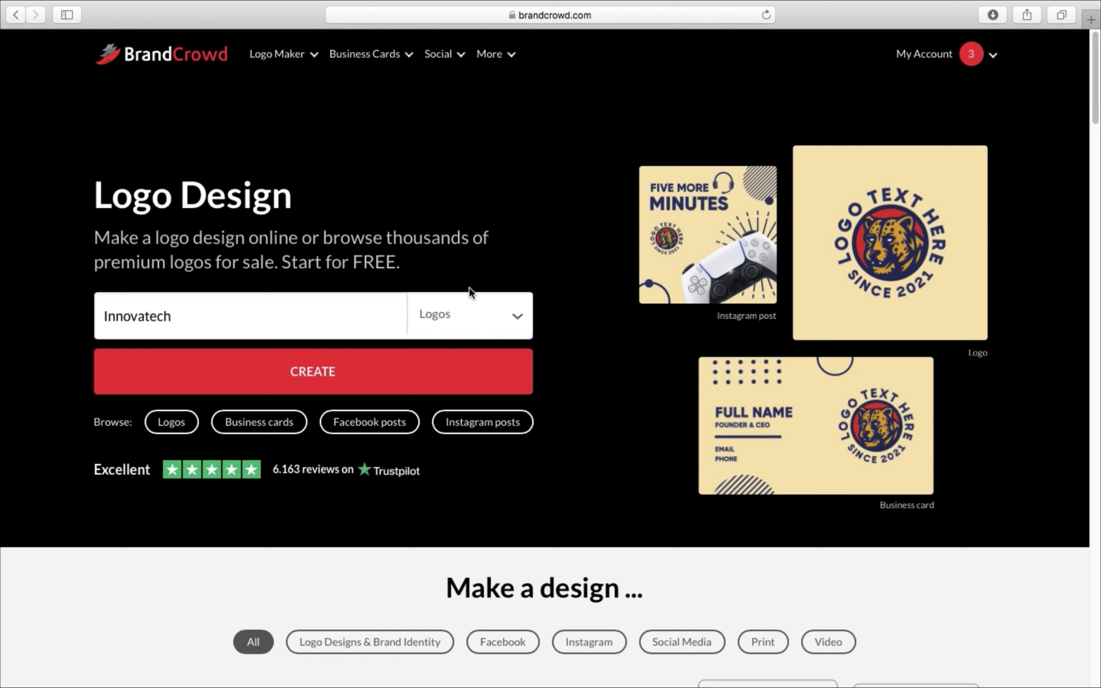
# - Set the design type to Menus, replace the business name with hamburger, and generate the menu designs
pyautogui.click(497, 319)
pyautogui.scroll(-3, 505, 539)
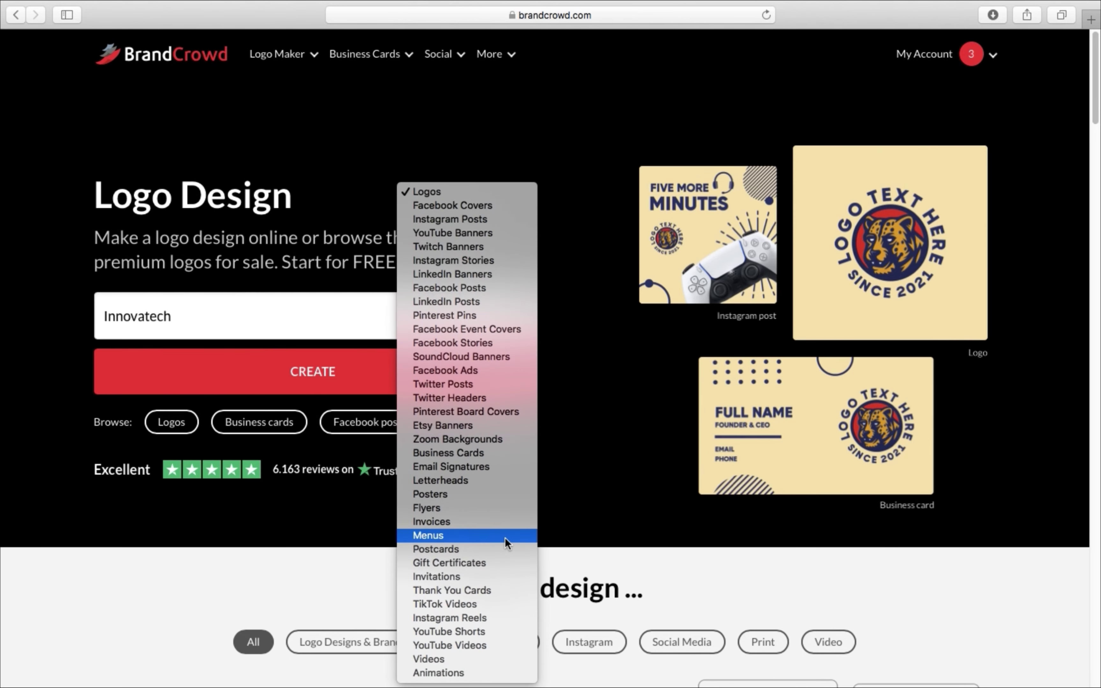
pyautogui.click(445, 537)
pyautogui.doubleClick(219, 308)
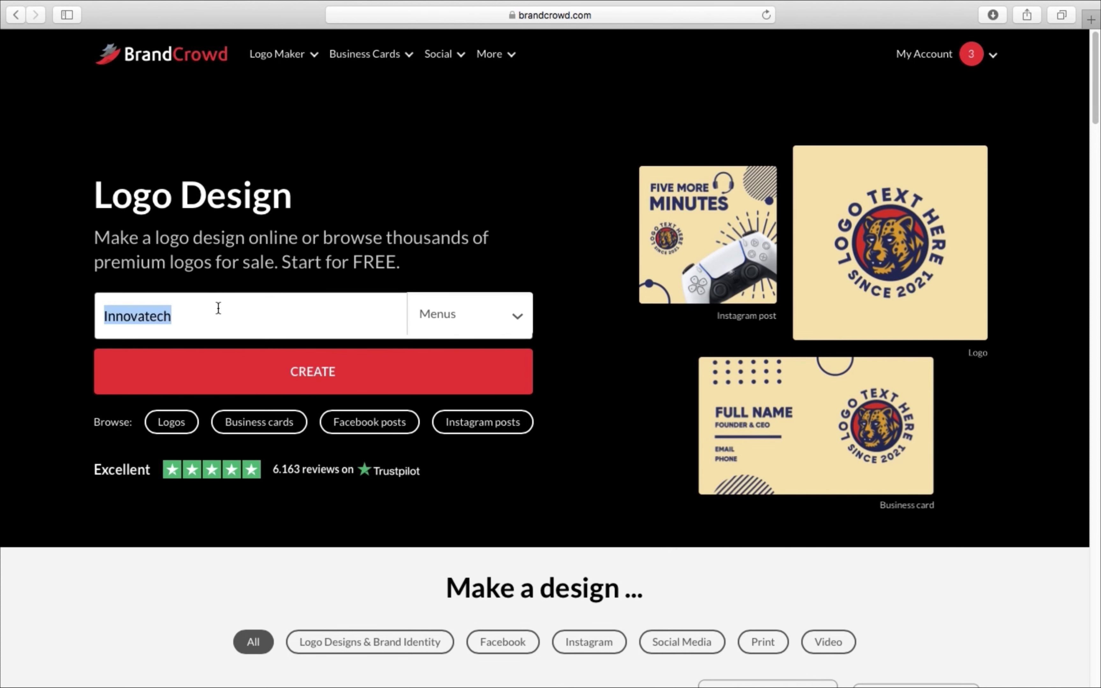
pyautogui.write('hambu')
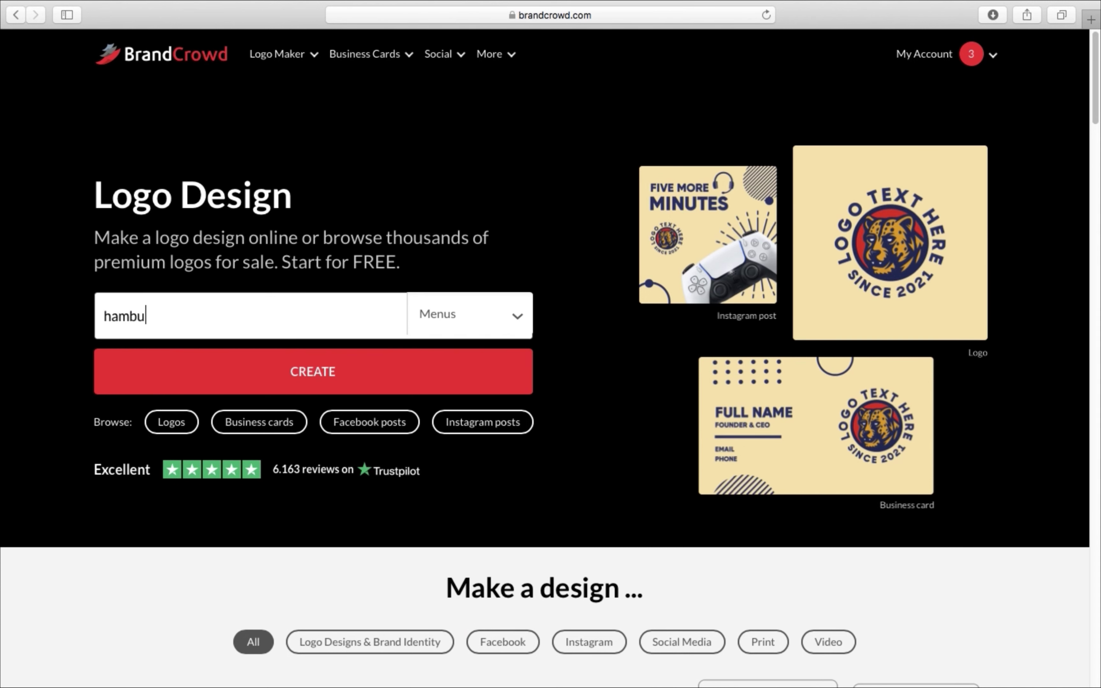
pyautogui.write('rger')
pyautogui.click(360, 379)
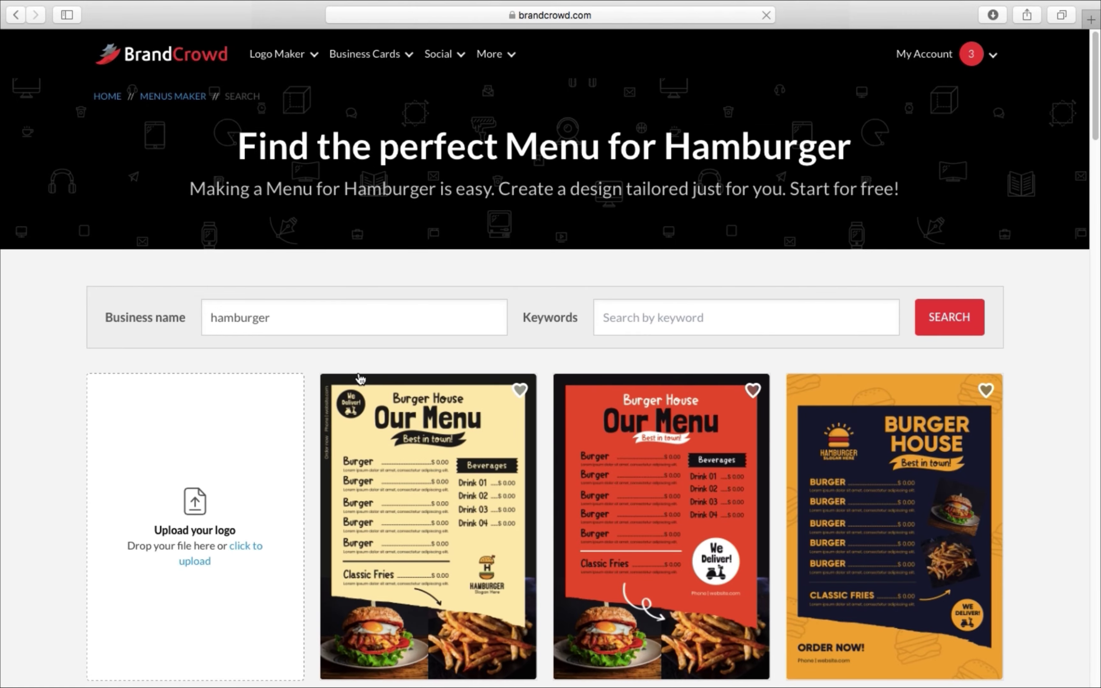
# - Look through the menu templates generated for the hamburger business
pyautogui.scroll(-10, 360, 378)
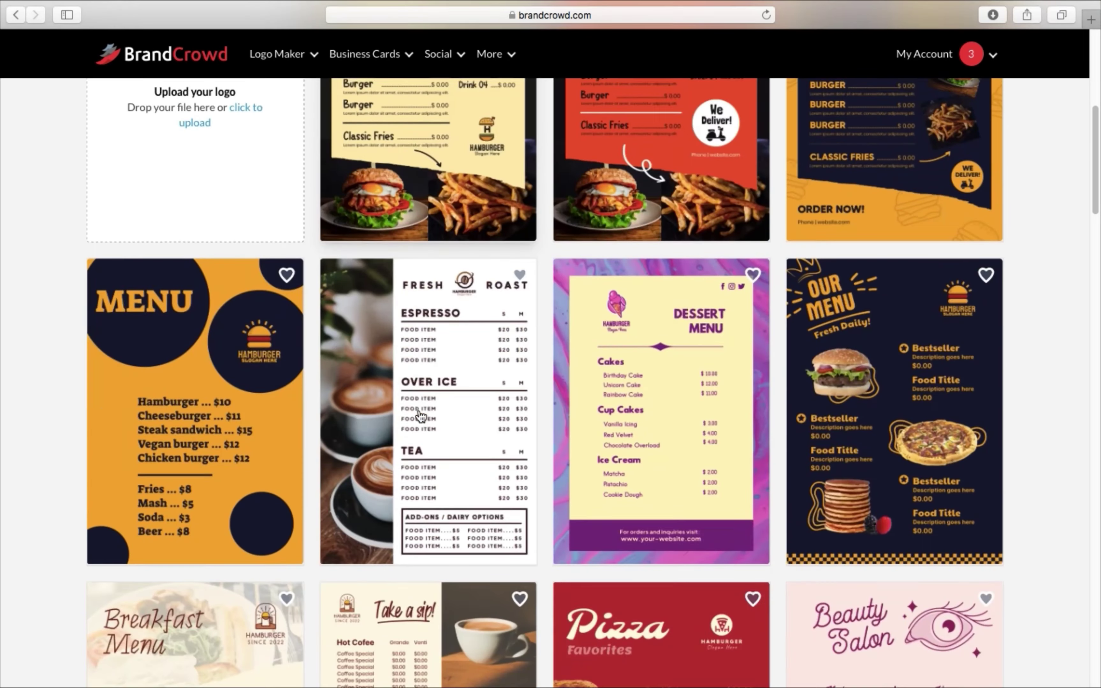
pyautogui.scroll(-7, 421, 416)
pyautogui.scroll(10, 421, 428)
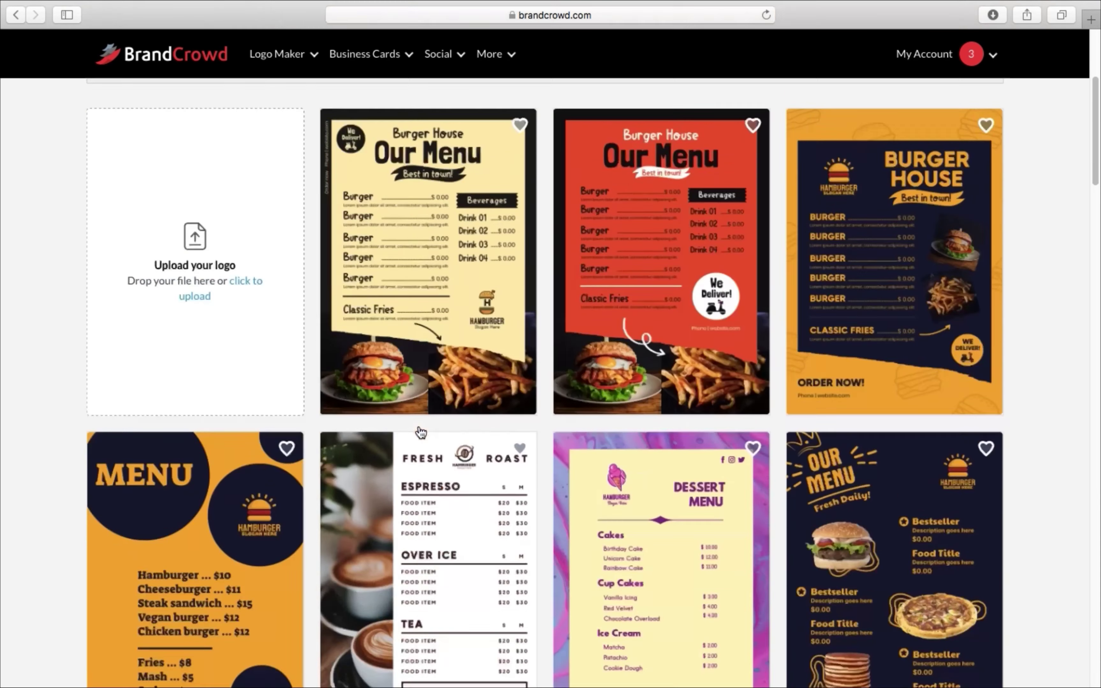
pyautogui.scroll(3, 421, 432)
pyautogui.click(437, 365)
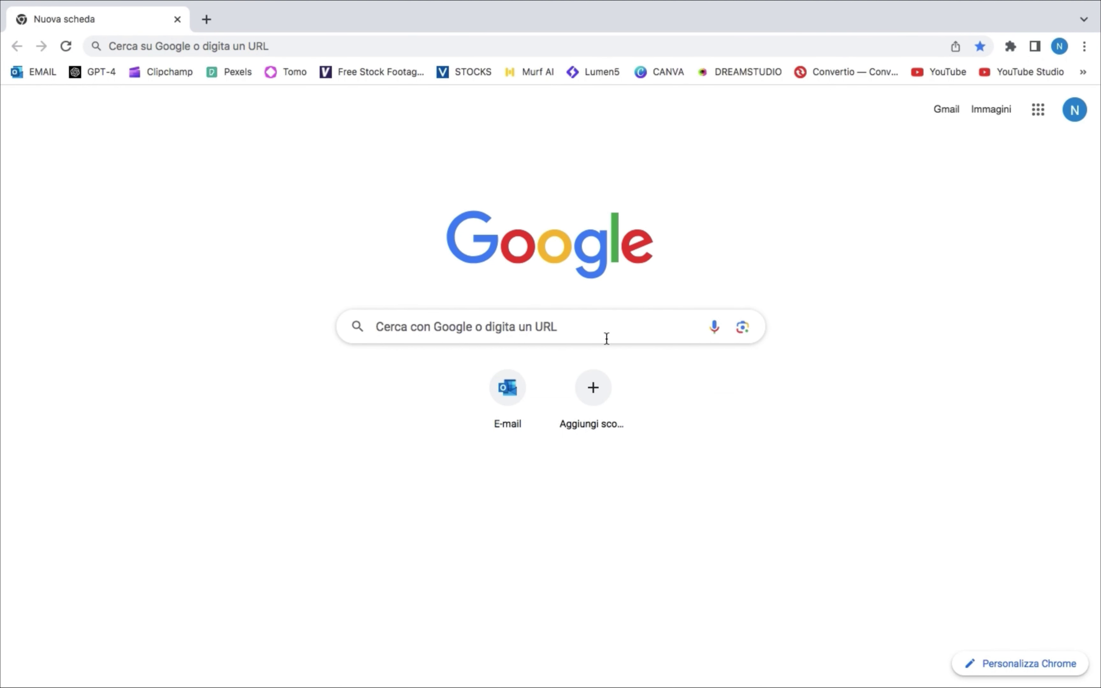
# - Open the immerse.zone website in Chrome and dismiss the page translation popup
pyautogui.click(607, 336)
pyautogui.write('immerse.zone')
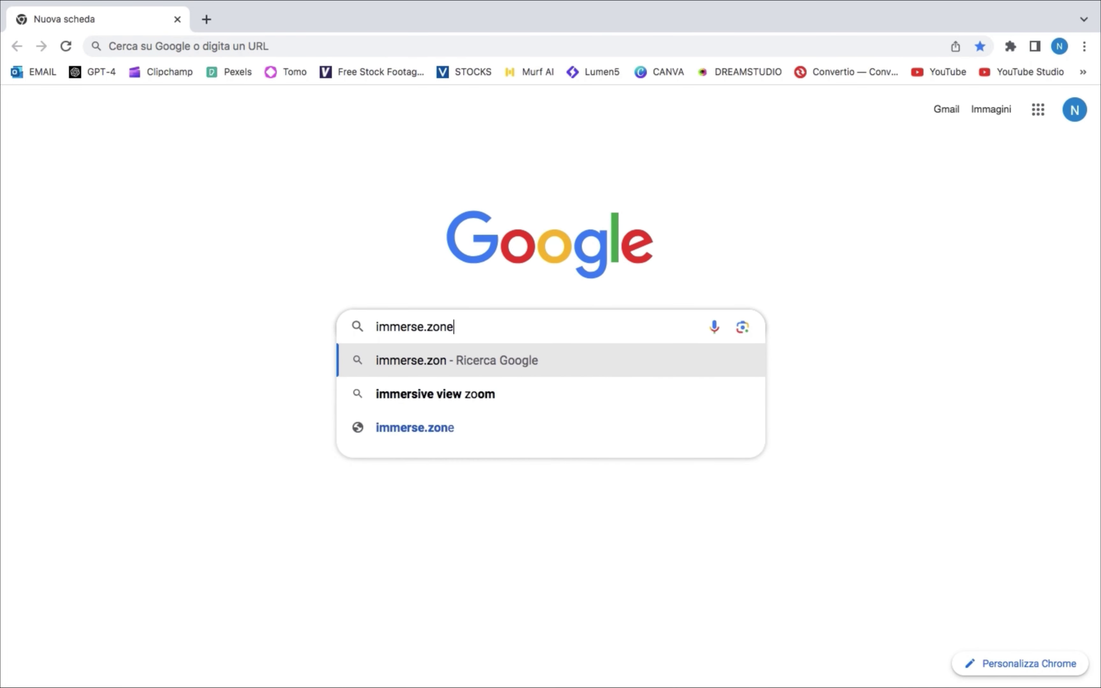
pyautogui.press('Return')
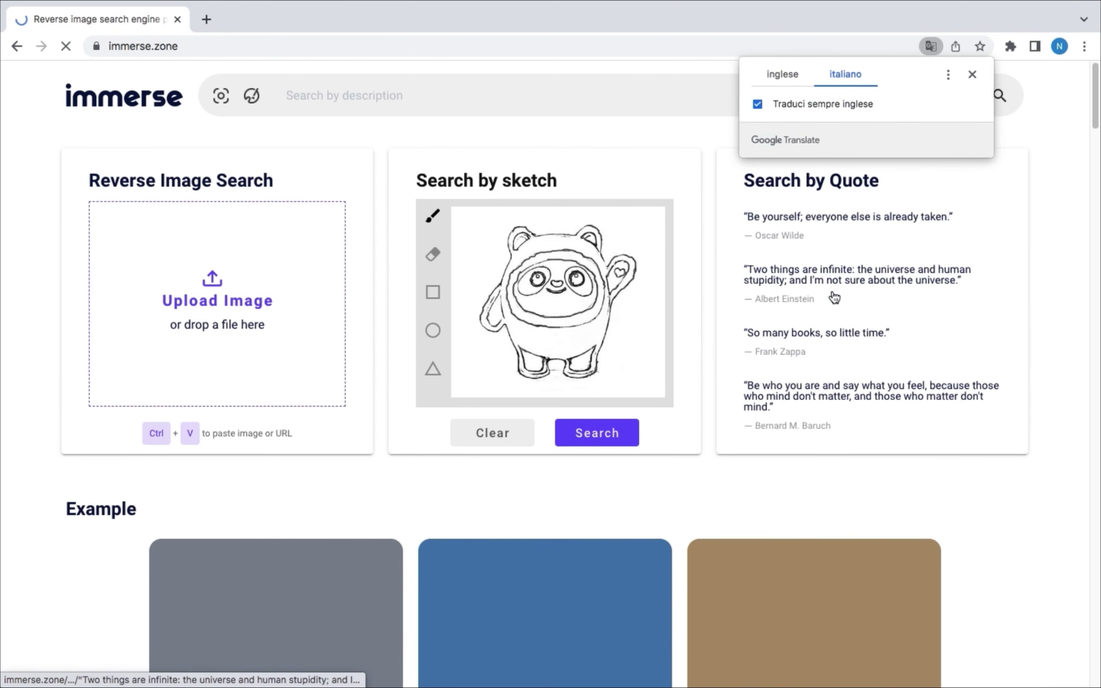
pyautogui.click(972, 75)
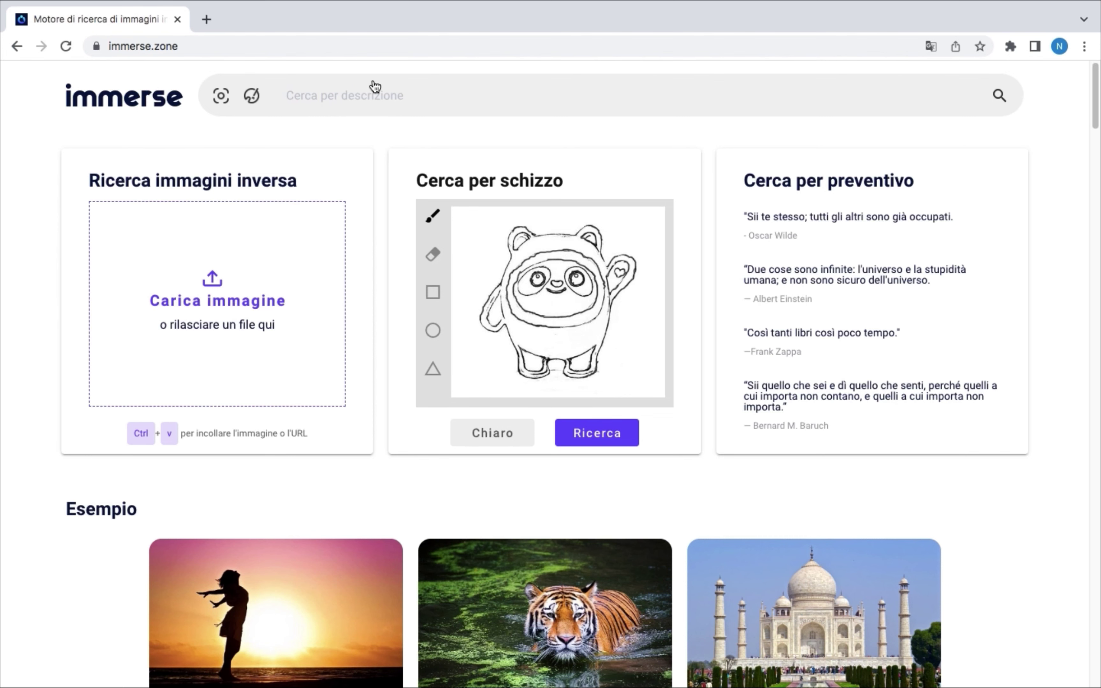
# - Search Google in a new tab for "tartaruga che nuota nel mare" and show the image results
pyautogui.click(206, 20)
pyautogui.click(573, 319)
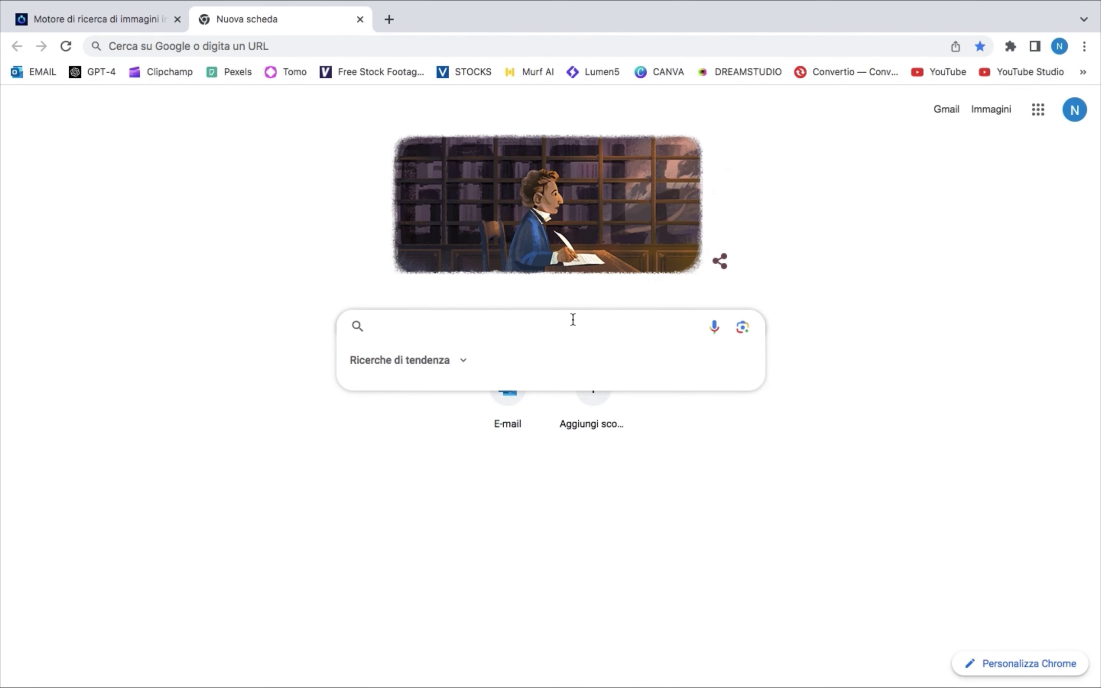
pyautogui.write('tarta')
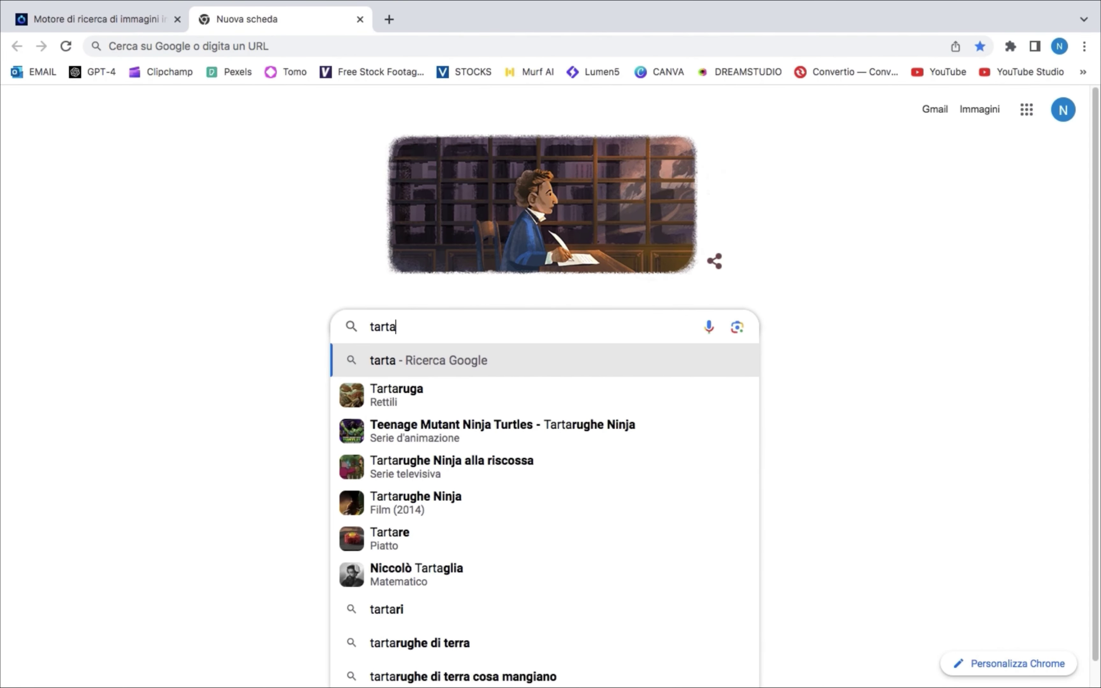
pyautogui.write('ruga che ')
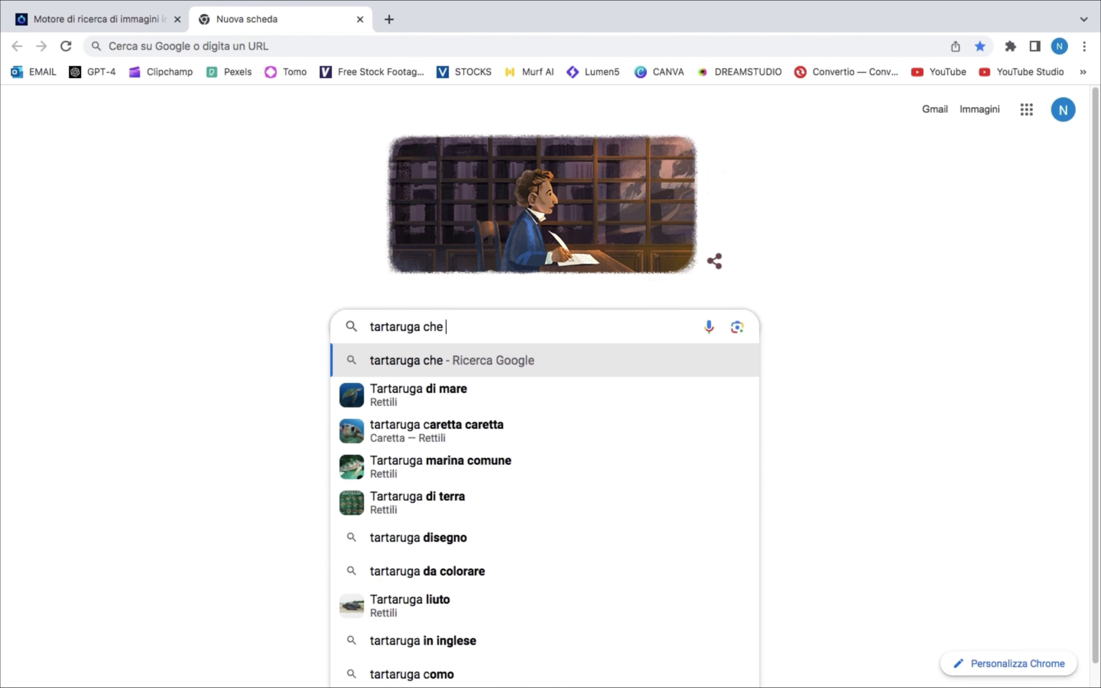
pyautogui.write('nuota ')
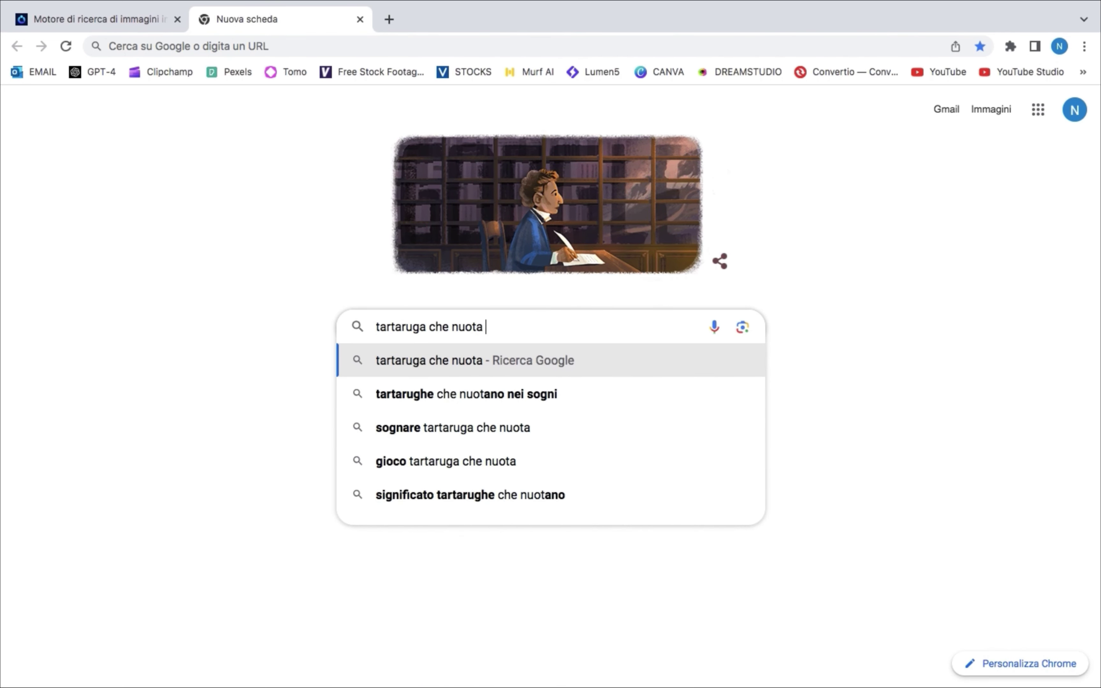
pyautogui.write('nel mare')
pyautogui.press('Return')
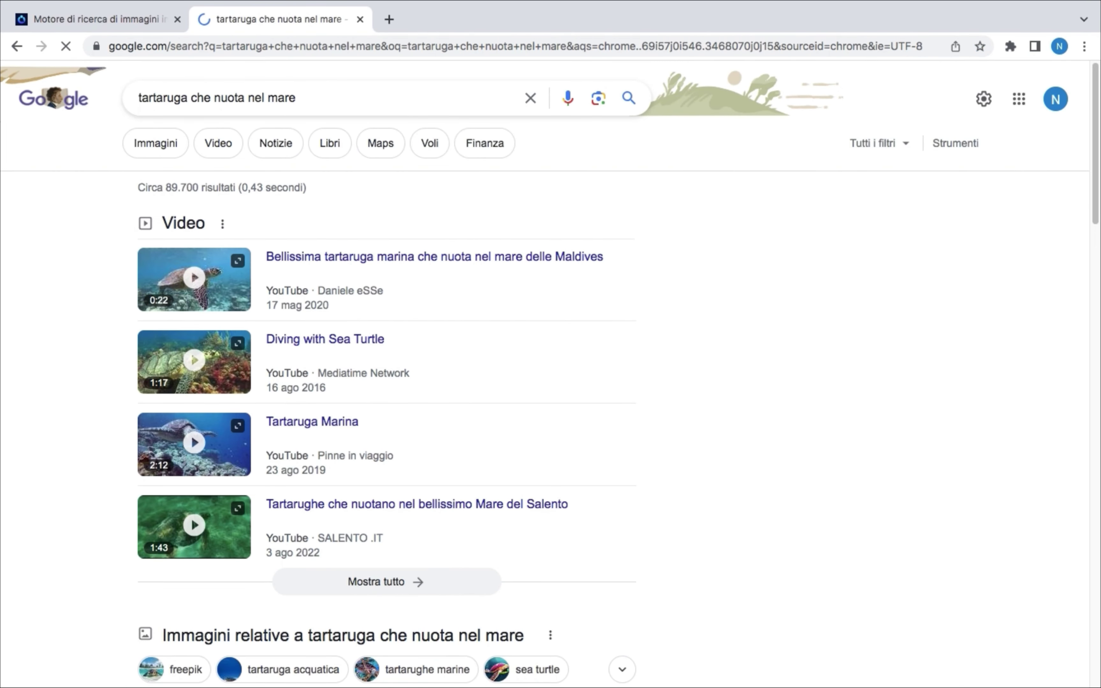
pyautogui.click(154, 142)
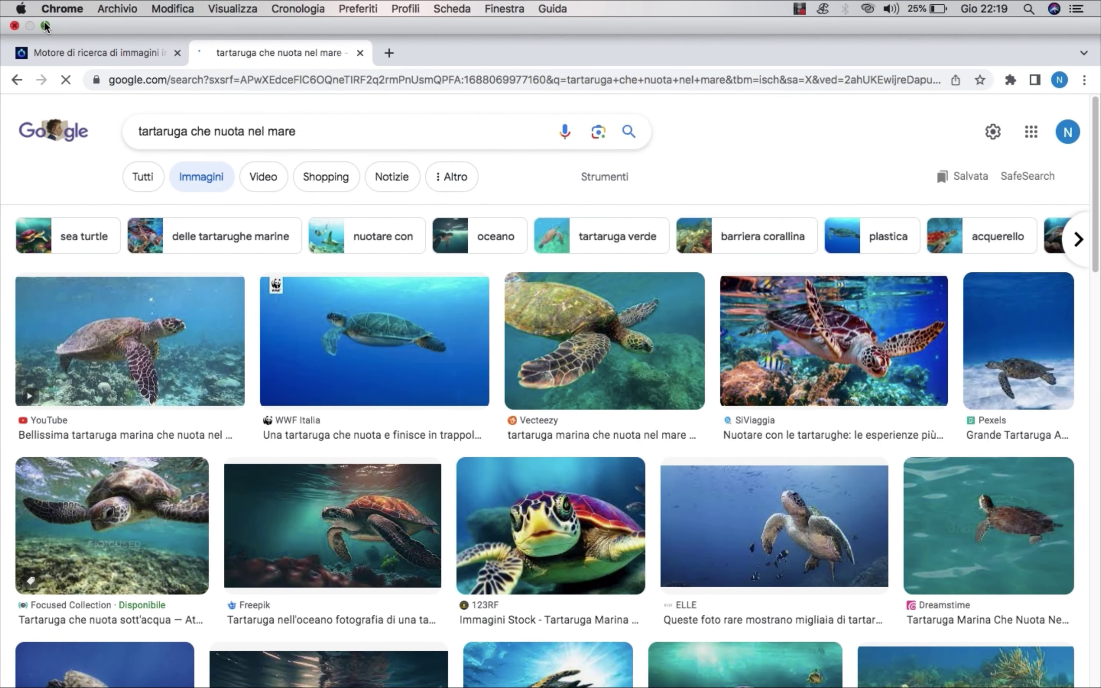
# - Exit full-screen mode, save the SiViaggia turtle image to the desktop, and close the Google Lens search box
pyautogui.click(57, 35)
pyautogui.moveTo(905, 322); pyautogui.dragTo(1051, 354)
pyautogui.click(690, 119)
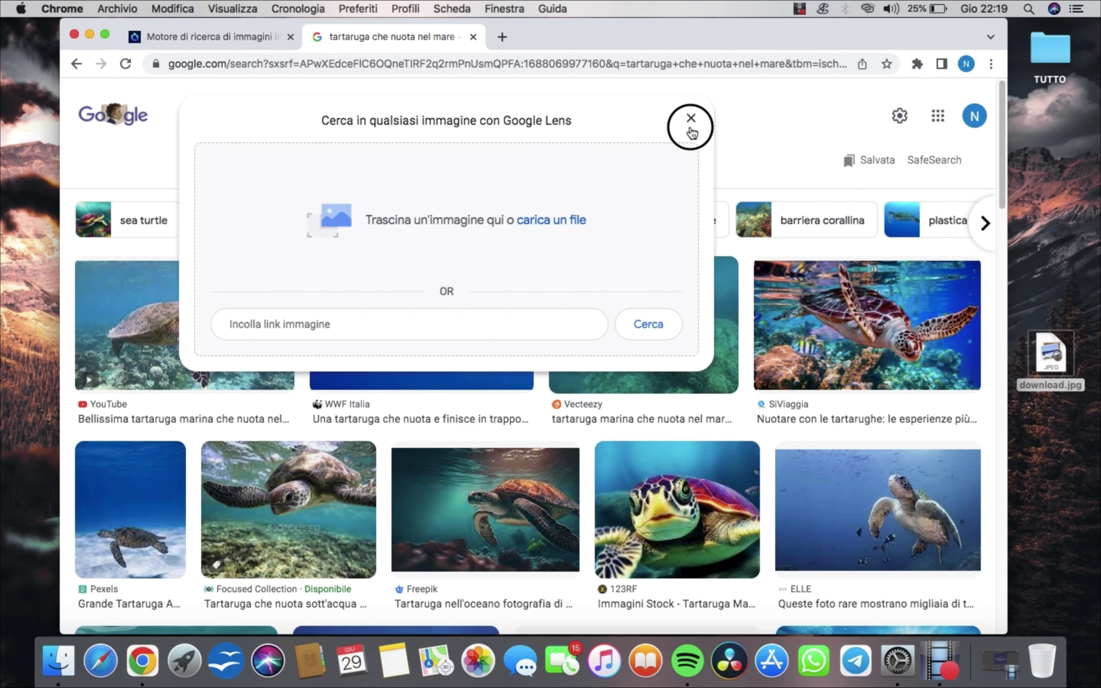
# - Run a reverse image search on immerse.zone with download.jpg from the desktop and return the browser to full screen
pyautogui.click(196, 41)
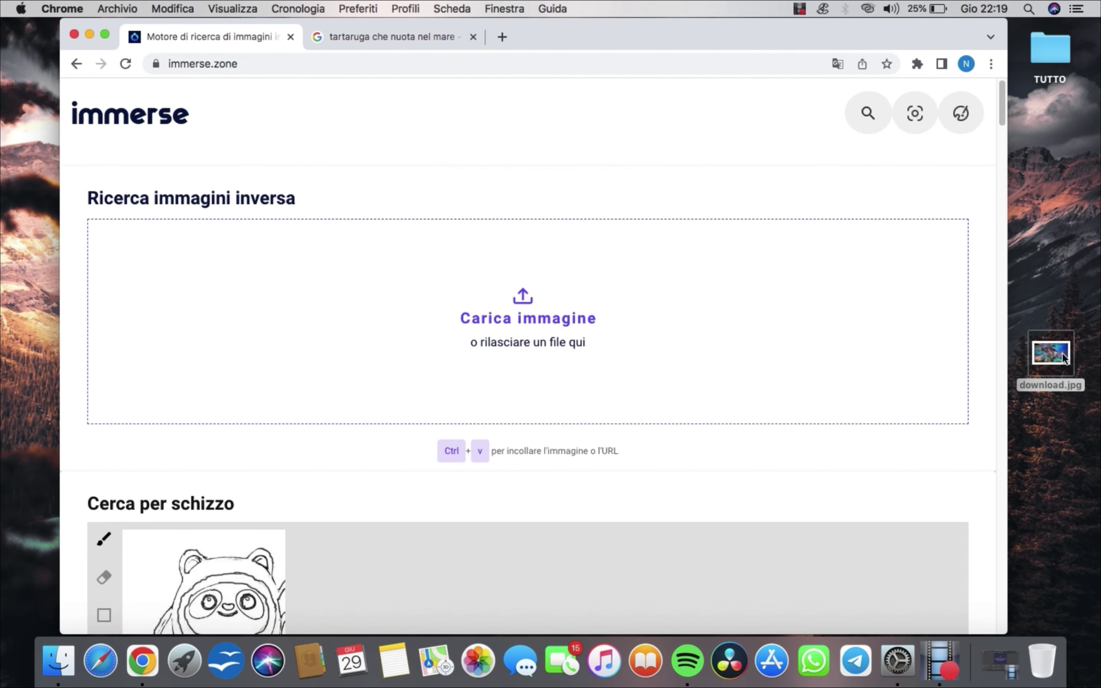
pyautogui.press('super+v')
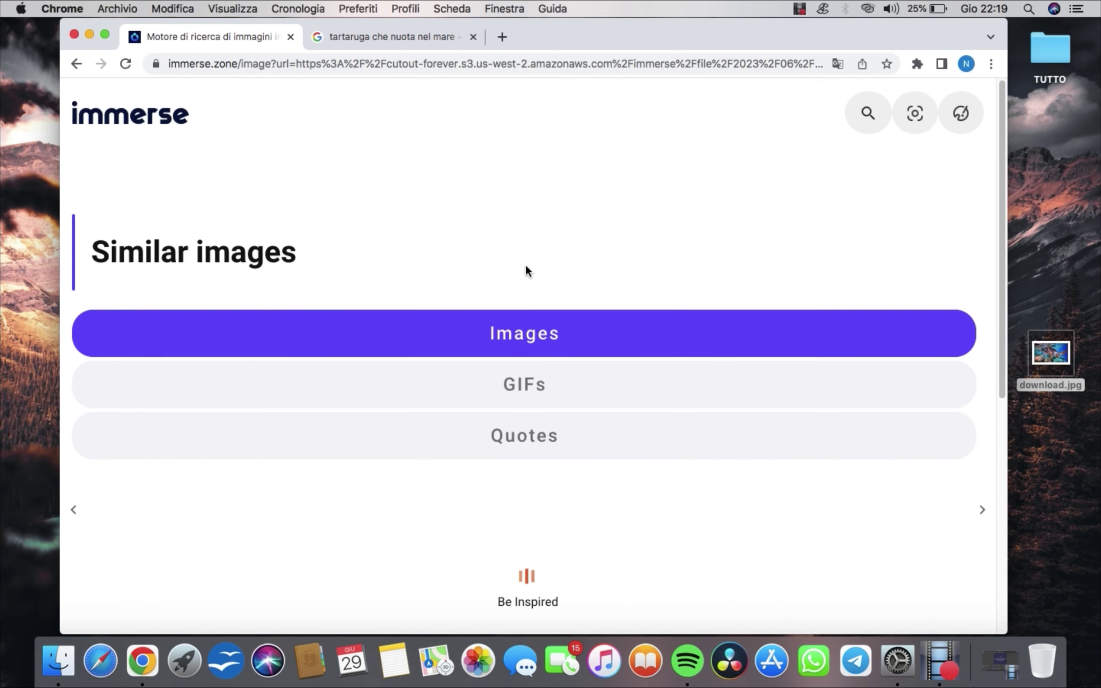
pyautogui.click(107, 34)
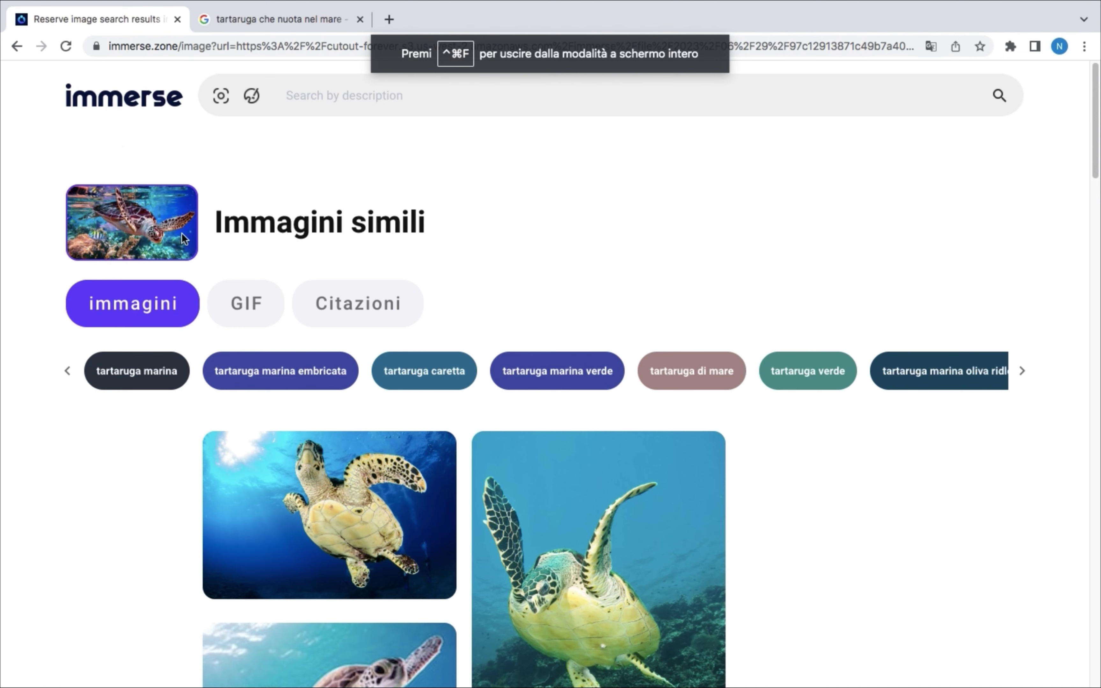
# - Download the photo of the red-shelled turtle swimming in green water from the similar image results
pyautogui.scroll(-6, 422, 374)
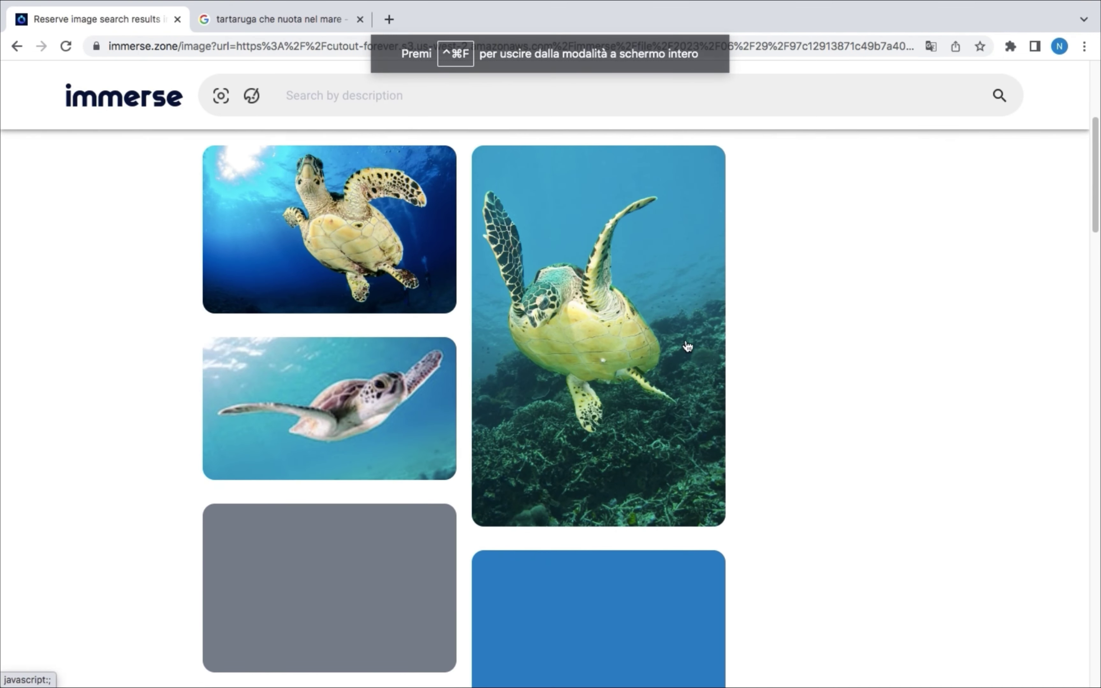
pyautogui.scroll(-10, 710, 474)
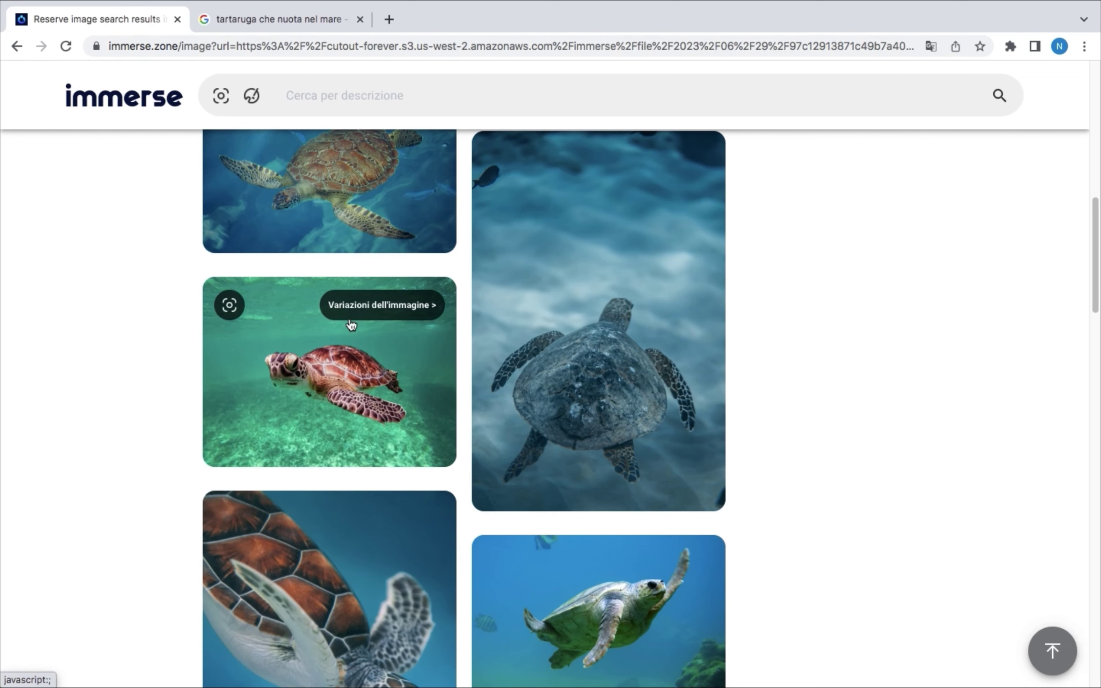
pyautogui.click(346, 365)
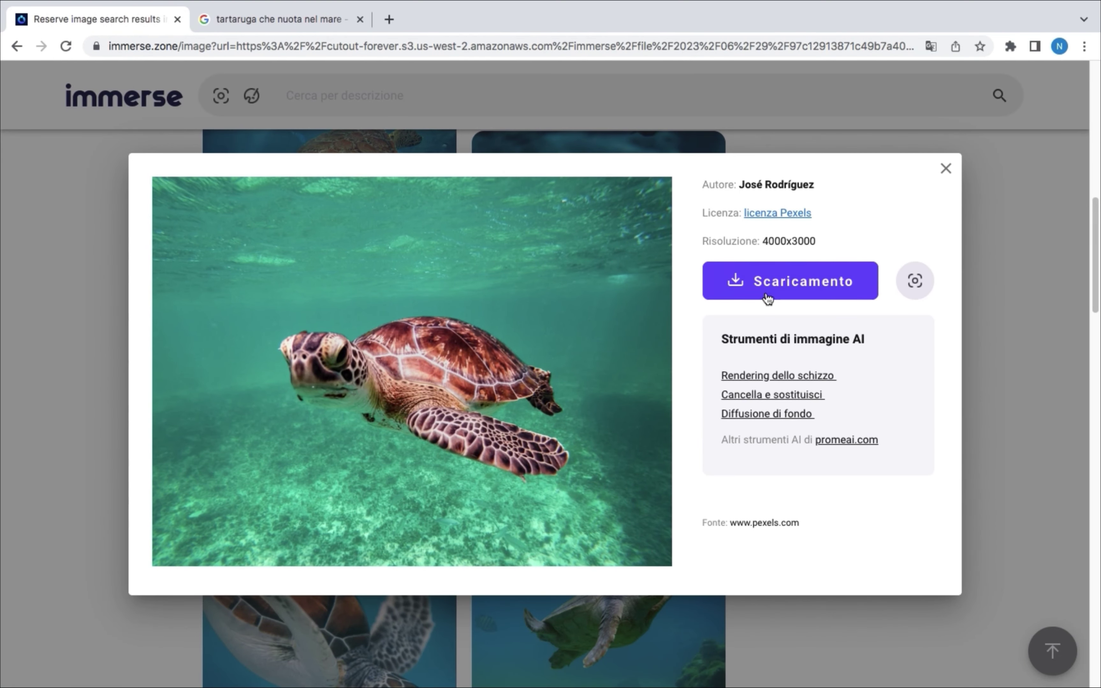
pyautogui.click(771, 295)
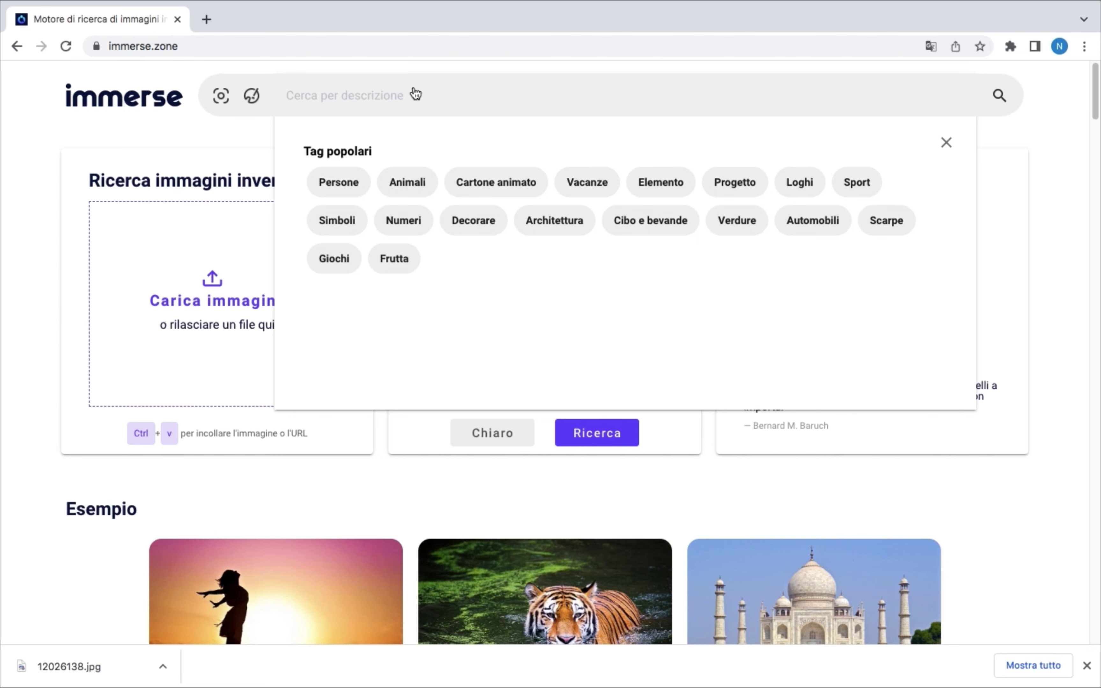
# - Search immerse.zone by description for "turtle swin sea"
pyautogui.write('t')
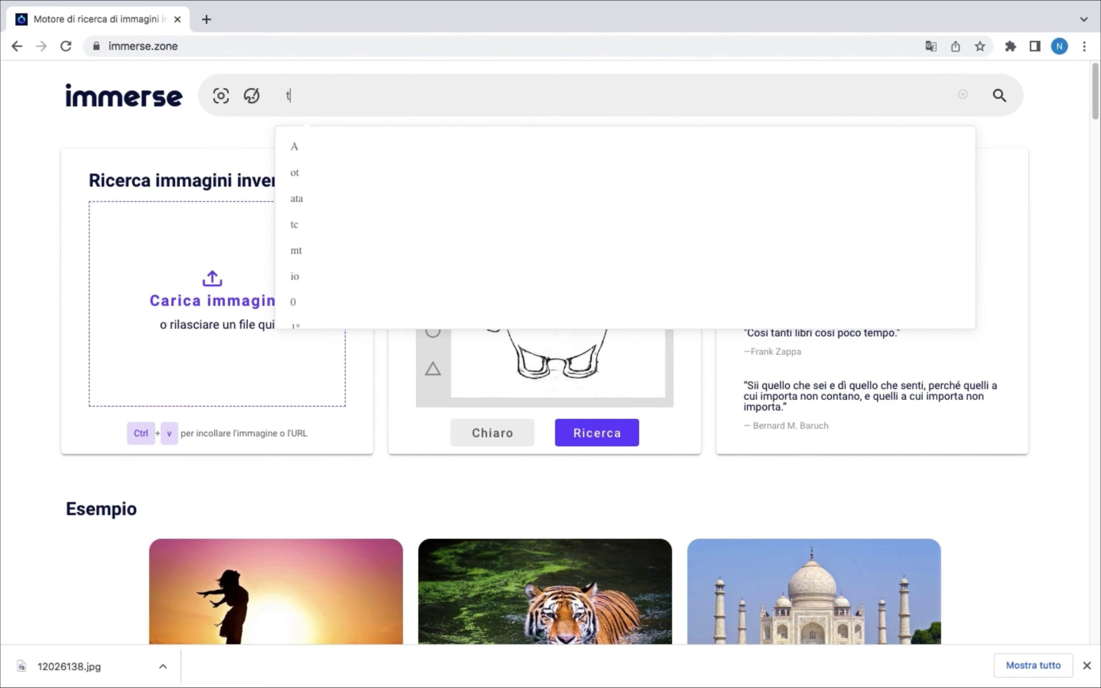
pyautogui.write('aurtle swin sea')
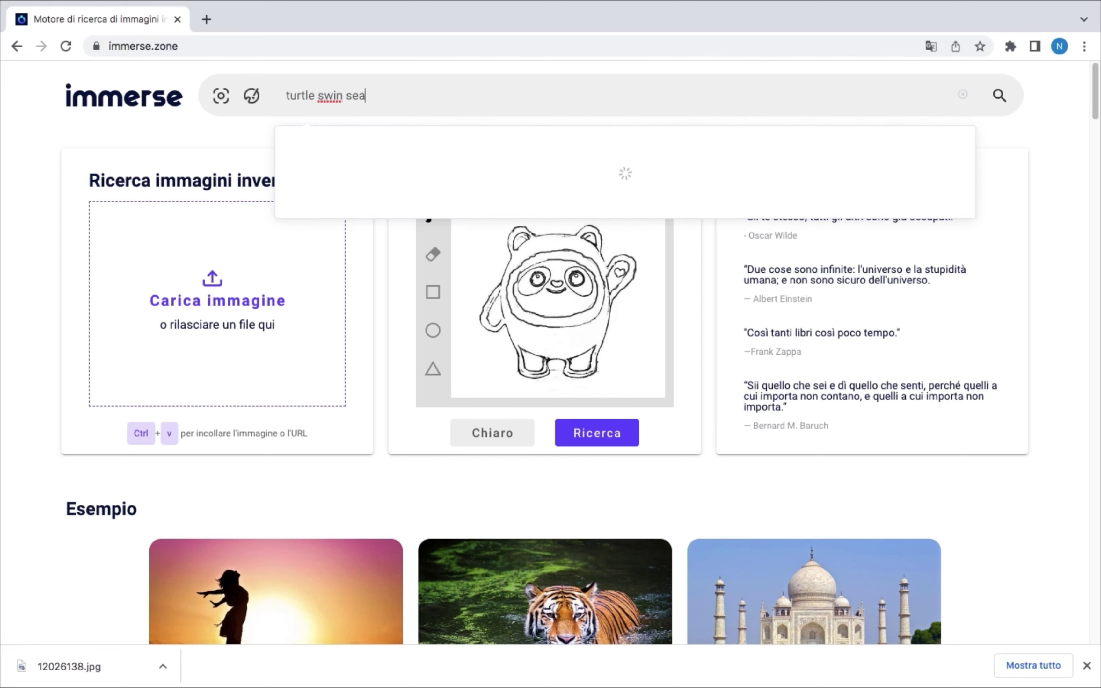
pyautogui.press('Return')
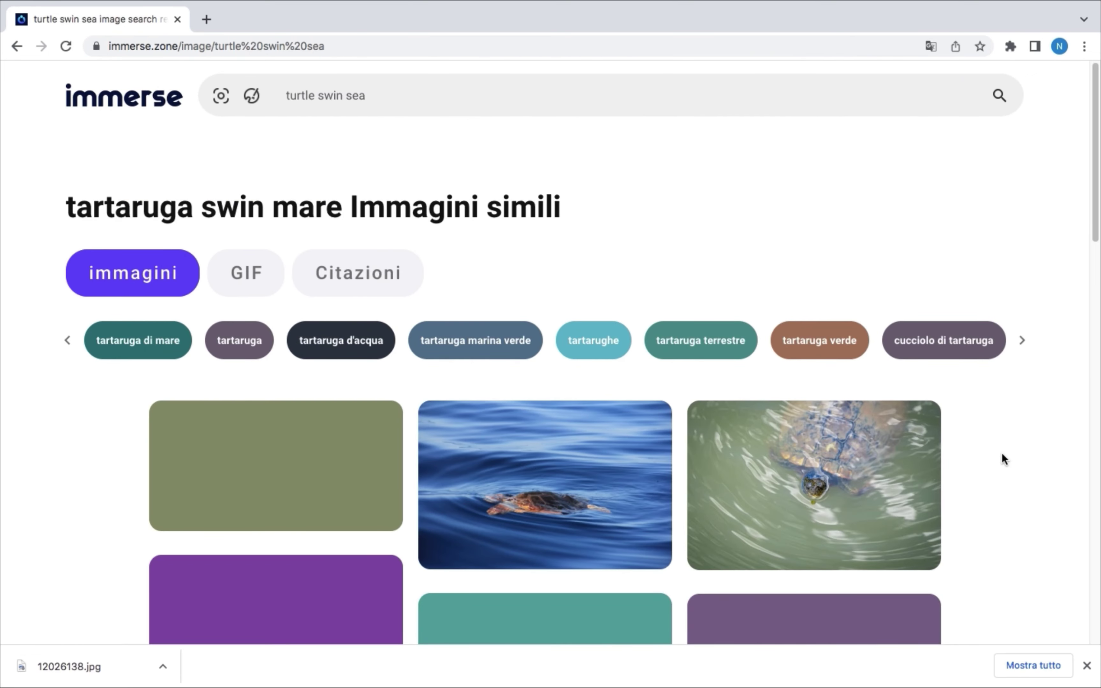
# - Look through the turtle image results for the description search and dismiss the browser's downloads bar
pyautogui.scroll(-5, 1000, 451)
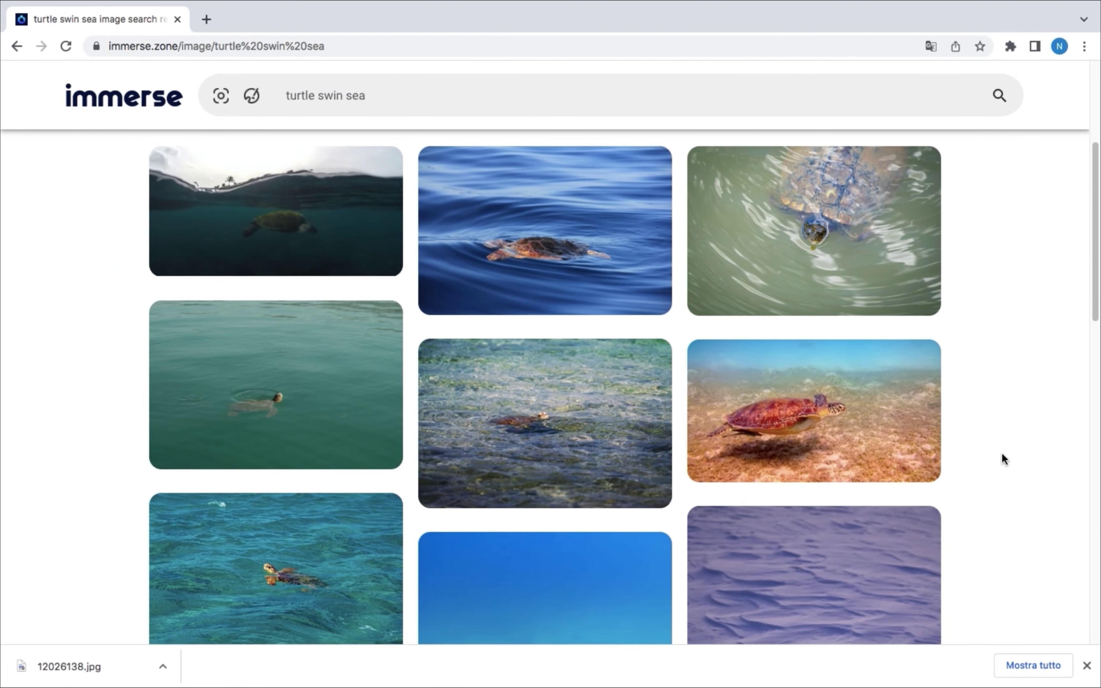
pyautogui.scroll(-8, 1001, 451)
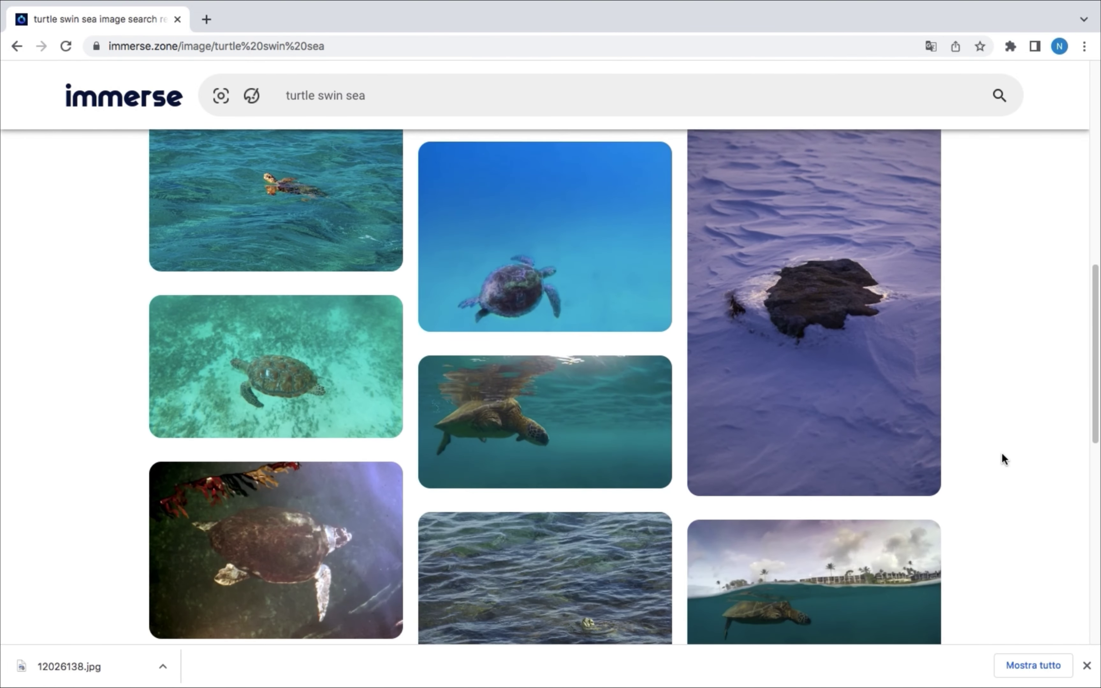
pyautogui.moveTo(526, 376)
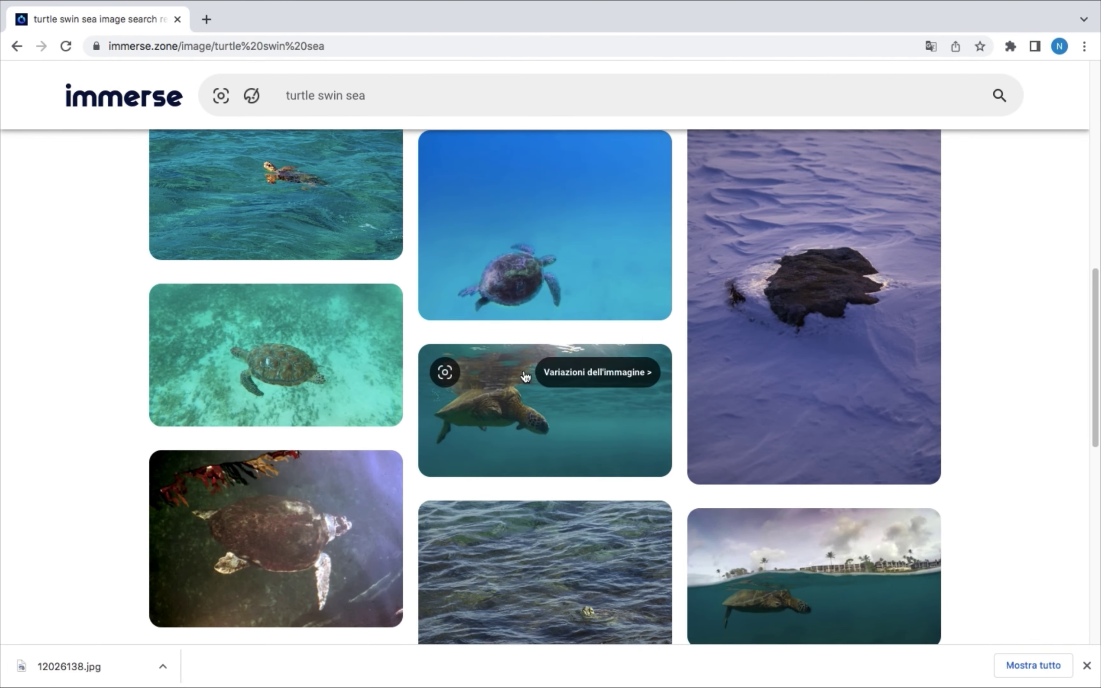
pyautogui.scroll(-6, 295, 410)
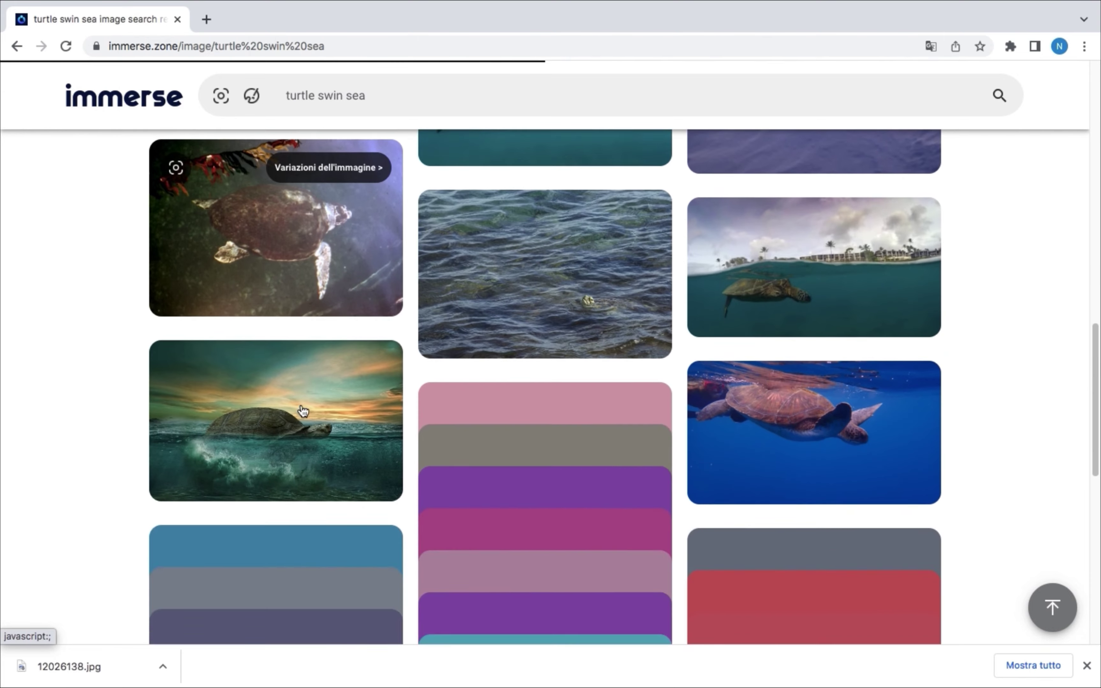
pyautogui.click(1087, 665)
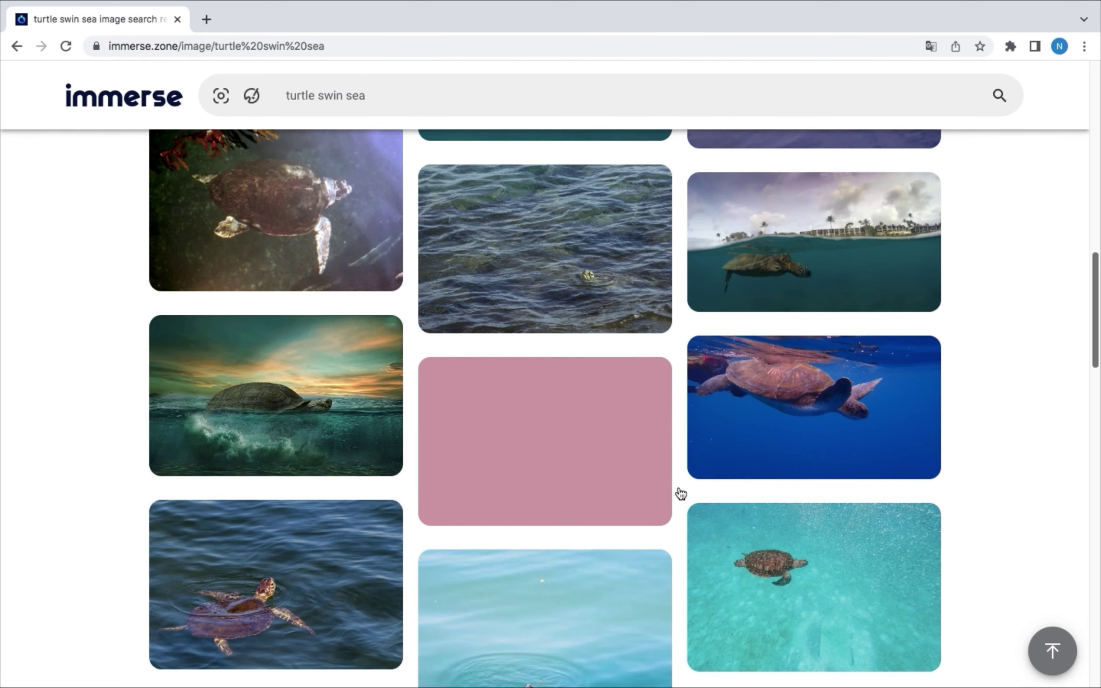
pyautogui.scroll(-9, 681, 494)
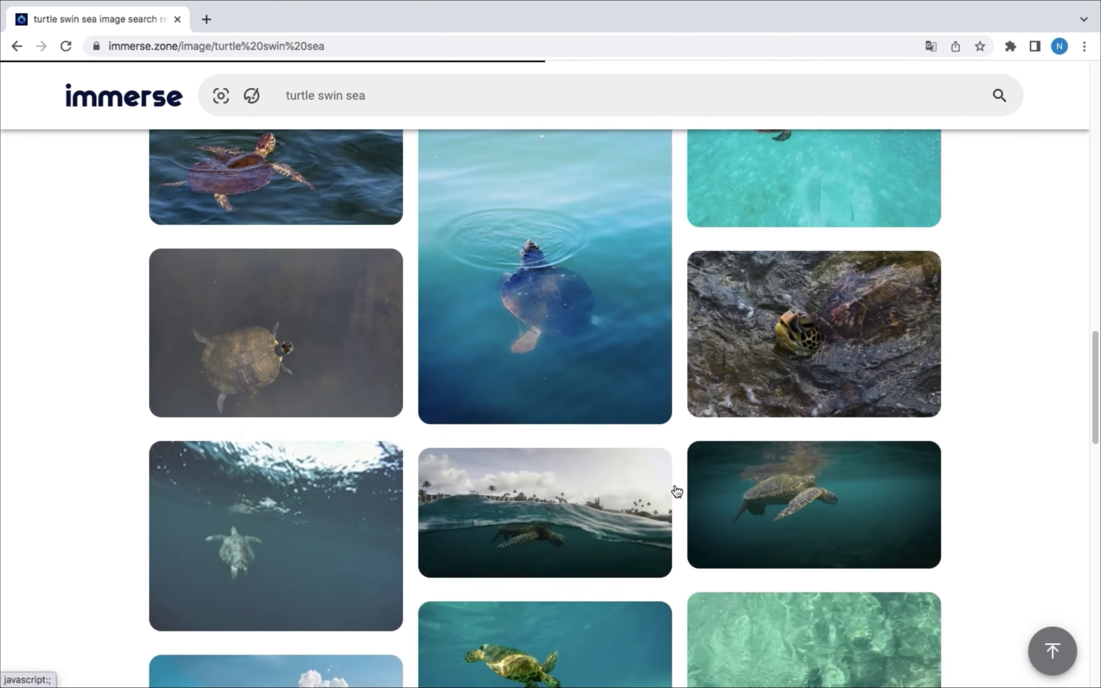
pyautogui.scroll(-3, 677, 492)
pyautogui.scroll(-3, 677, 491)
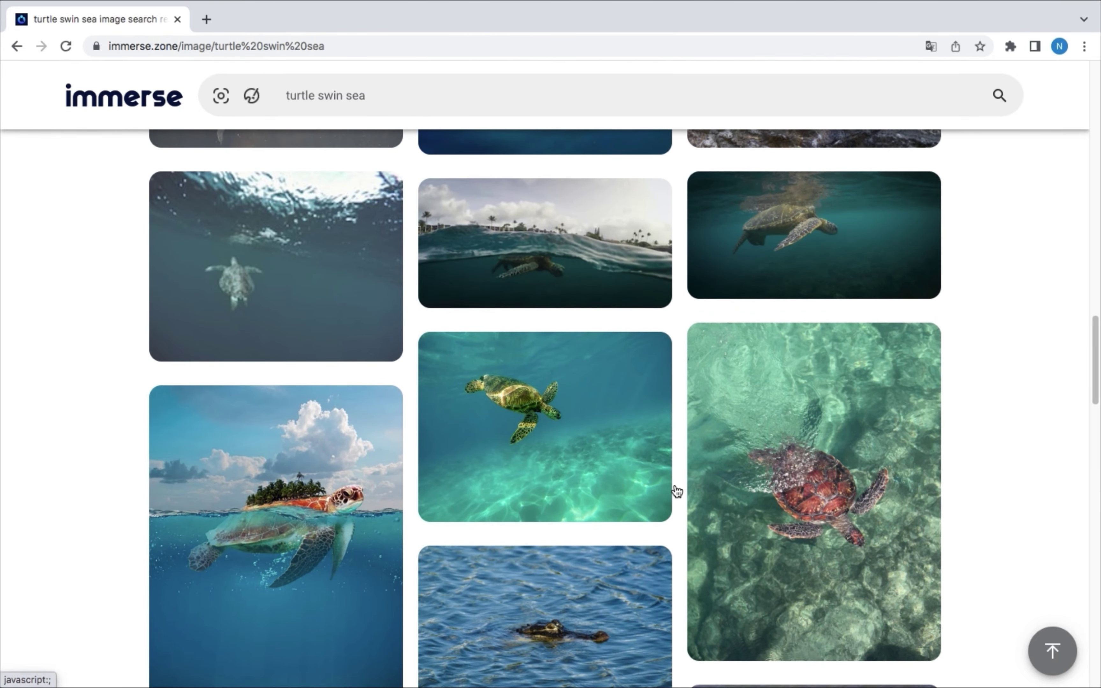
pyautogui.scroll(-8, 677, 491)
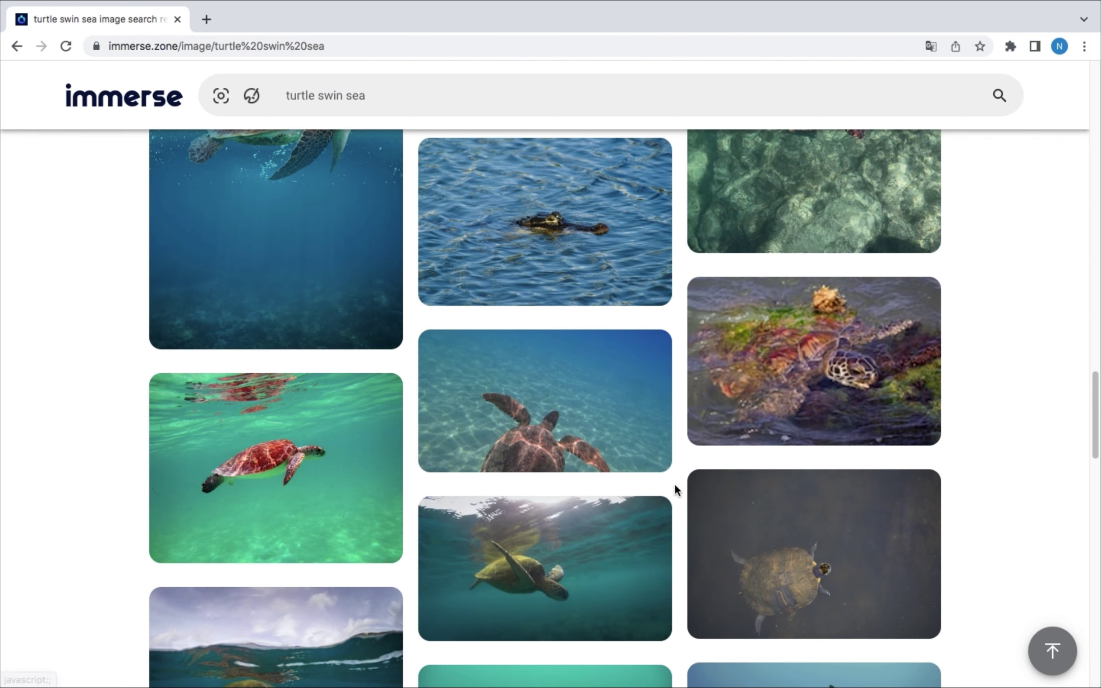
pyautogui.scroll(-1, 677, 492)
pyautogui.scroll(-1, 677, 491)
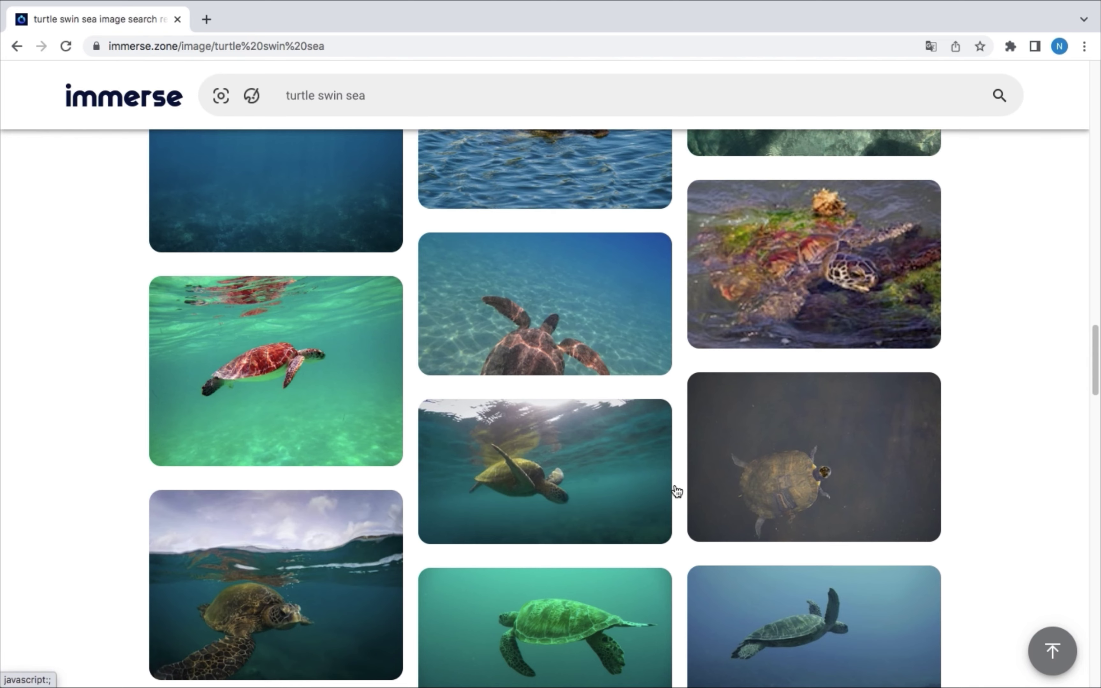
pyautogui.scroll(-12, 677, 492)
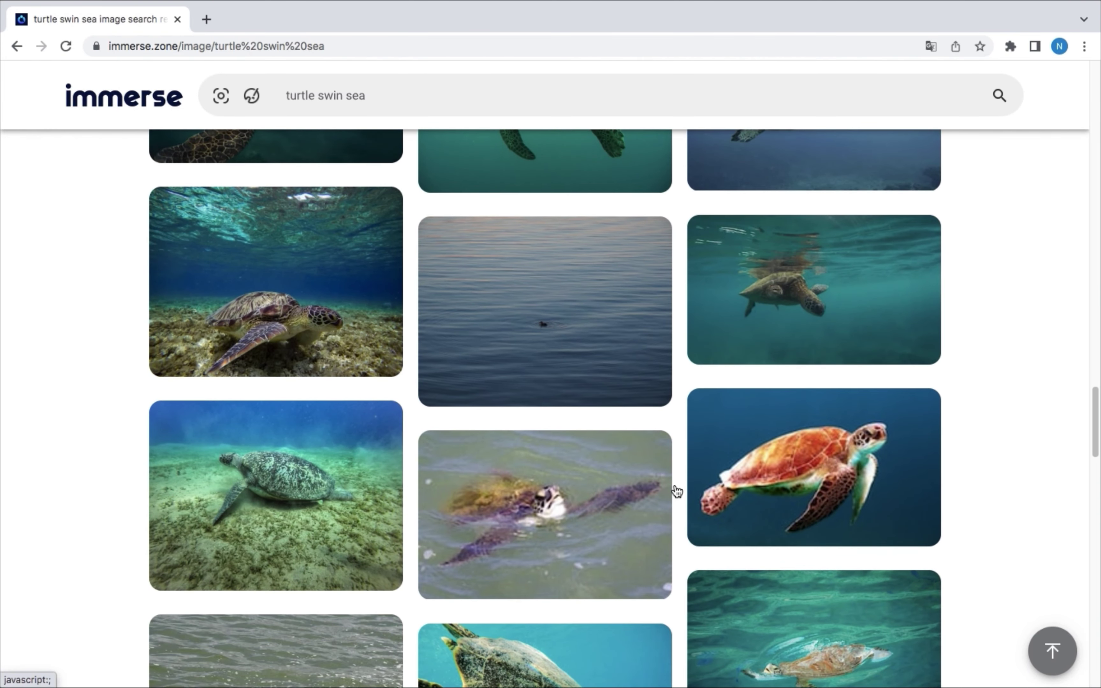
# - View the details of the photo showing a turtle on the seabed, close them, and return to the start of the results
pyautogui.click(306, 284)
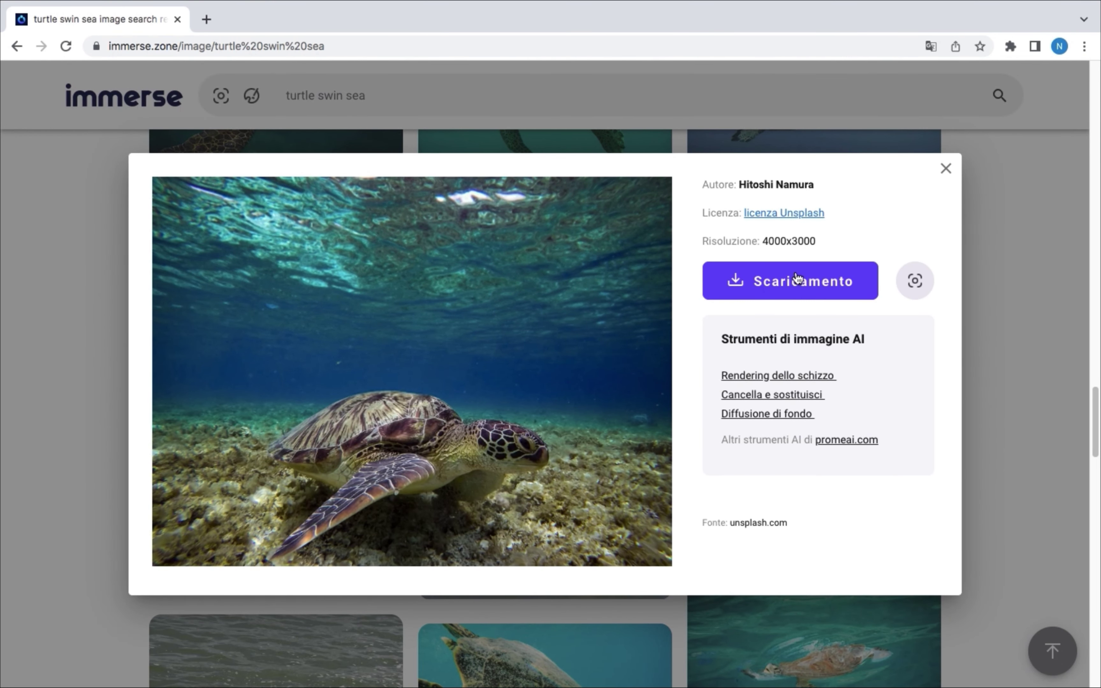
pyautogui.click(945, 169)
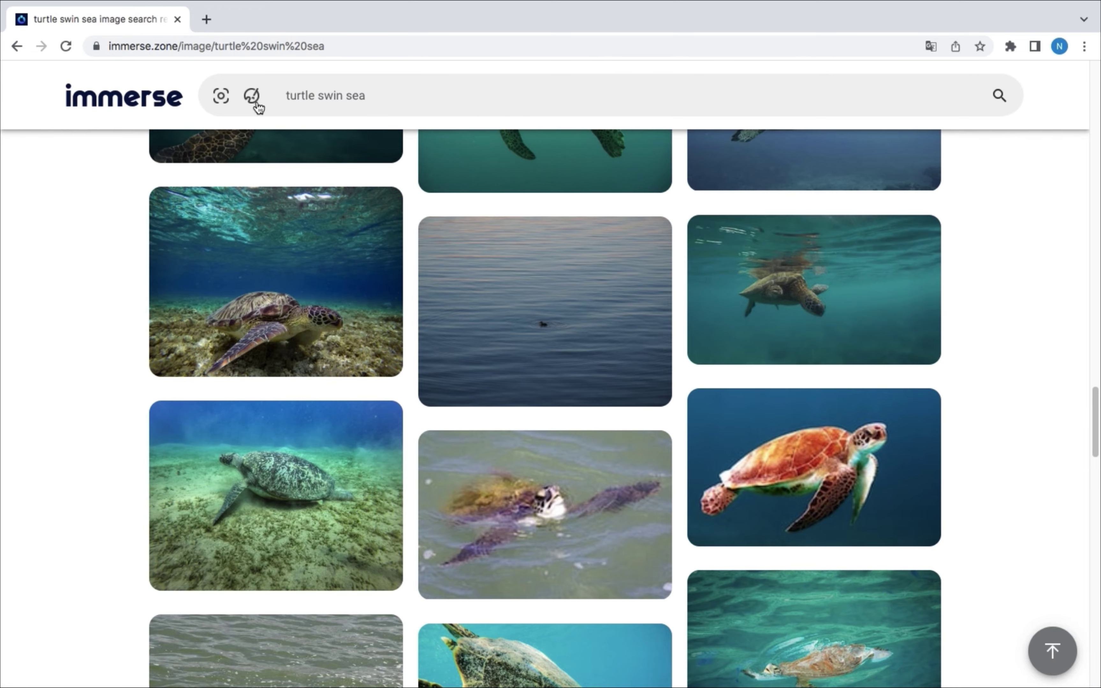
pyautogui.click(292, 431)
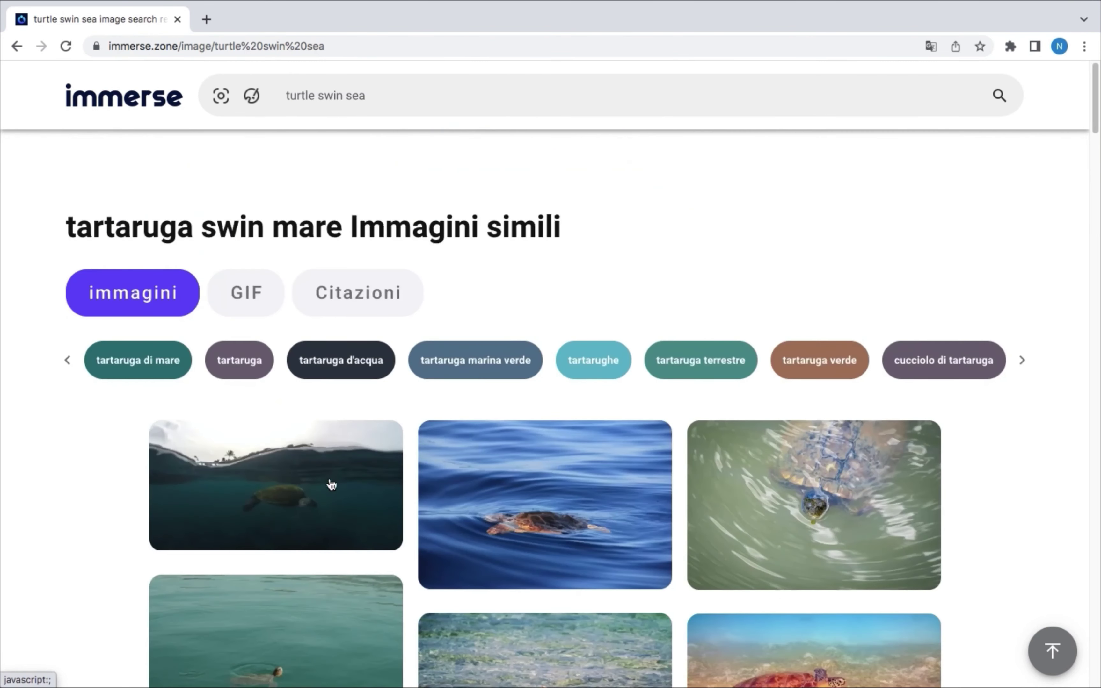
pyautogui.scroll(-1, 331, 485)
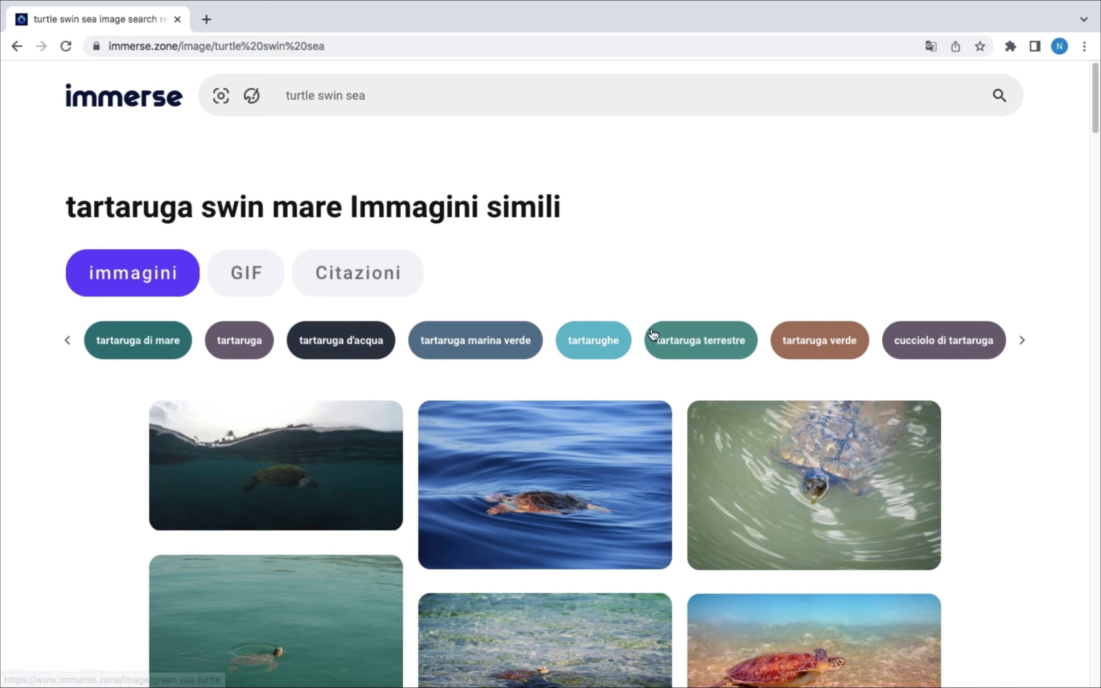
# - Narrow the immerse.zone search to the suggested land turtle category and look through its images
pyautogui.click(721, 352)
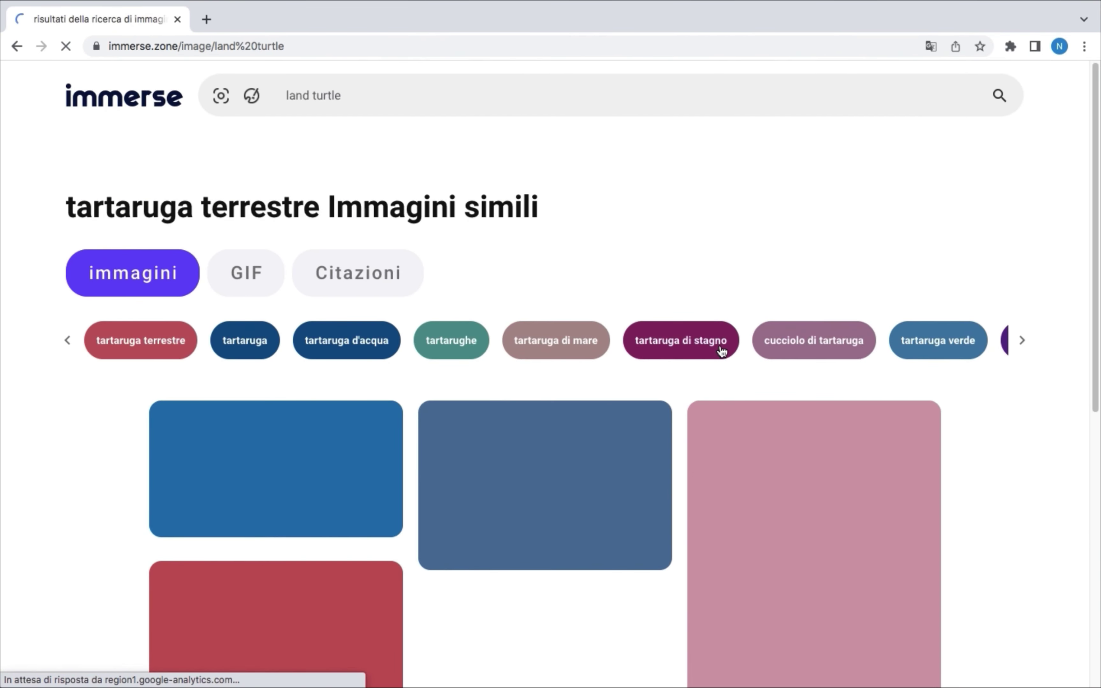
pyautogui.scroll(-4, 747, 410)
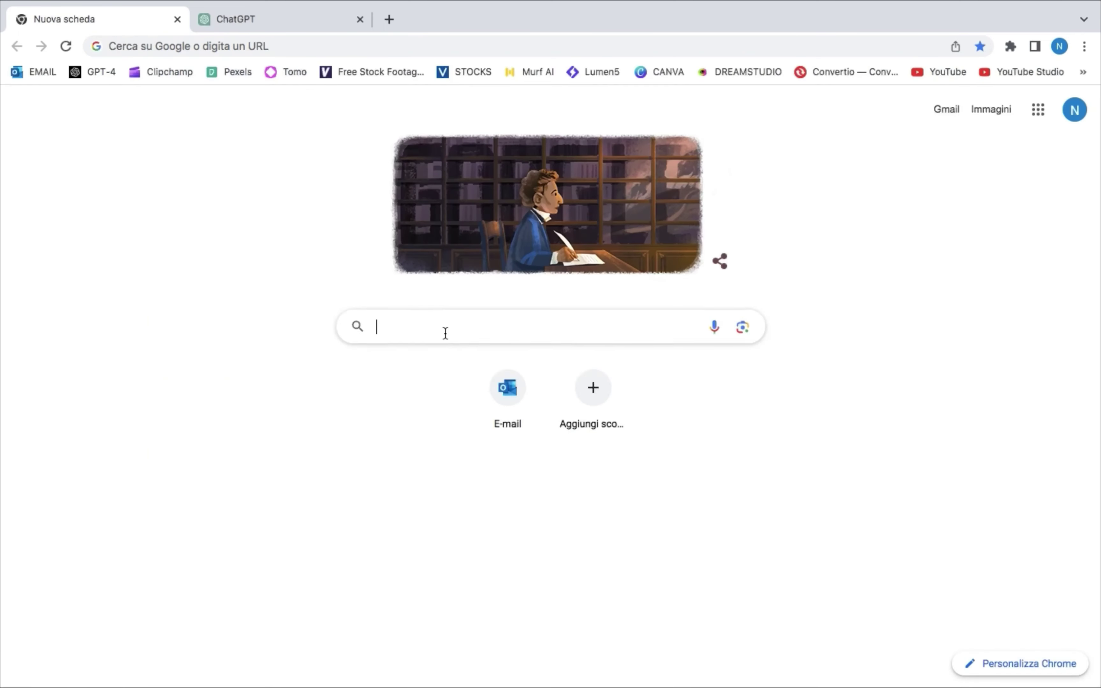
# - Open the paraphraser.io website and dismiss its notification request
pyautogui.write('paraphraser.io')
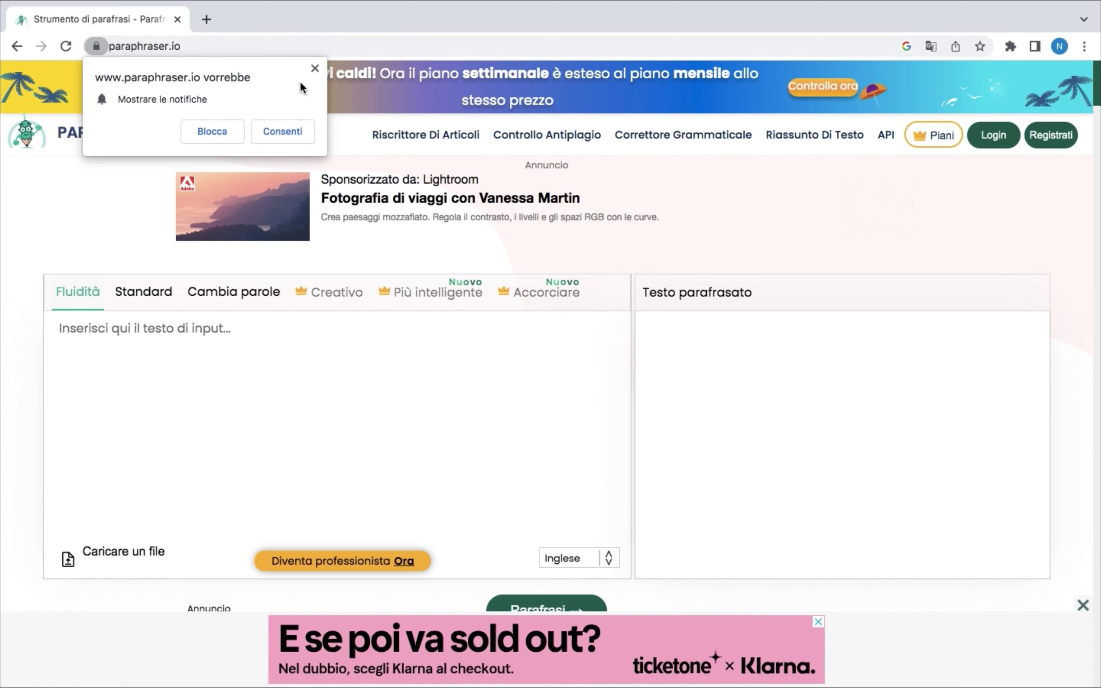
pyautogui.click(314, 68)
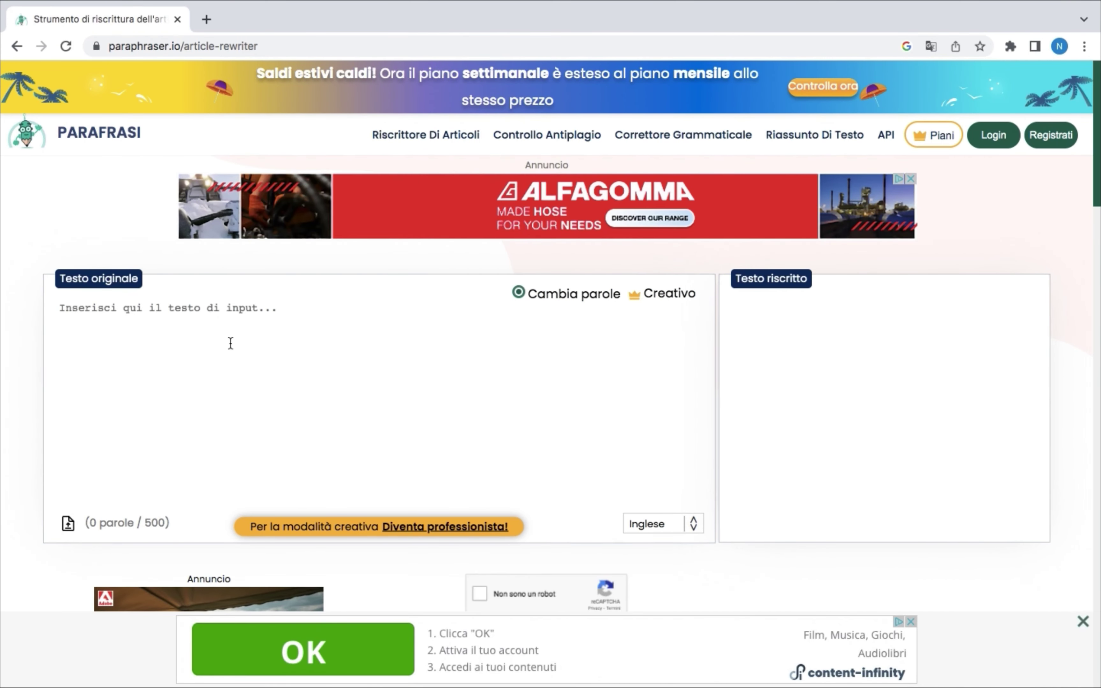
# - Try to select the Creative mode in the article rewriter, dismissing the premium notice and the notification request
pyautogui.click(672, 294)
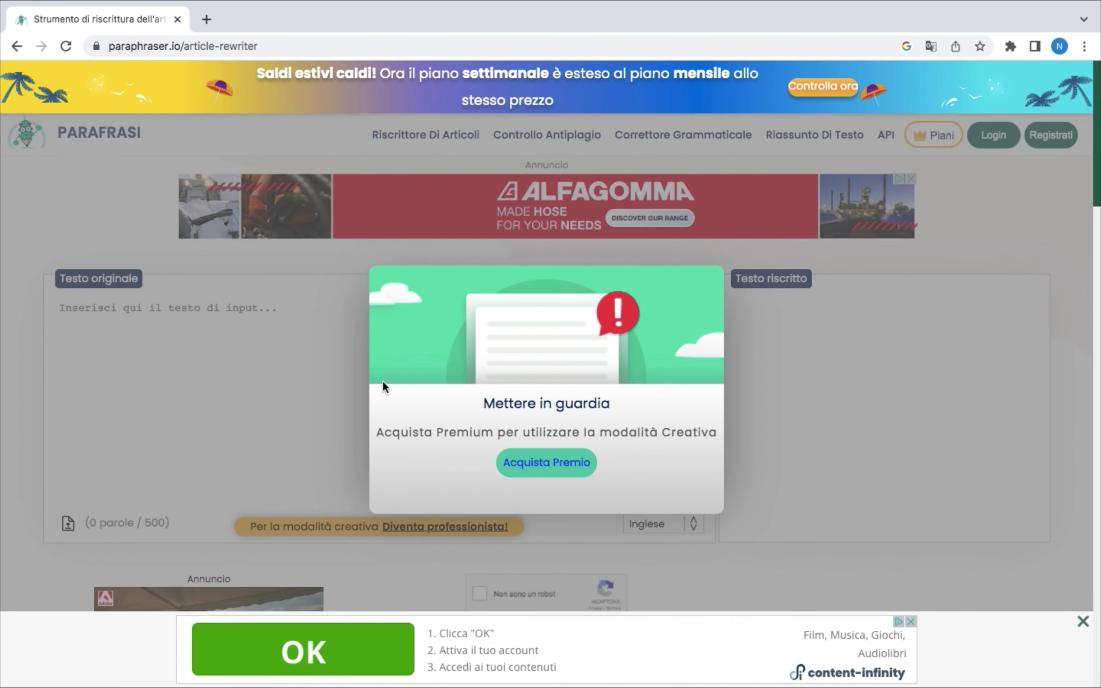
pyautogui.click(328, 360)
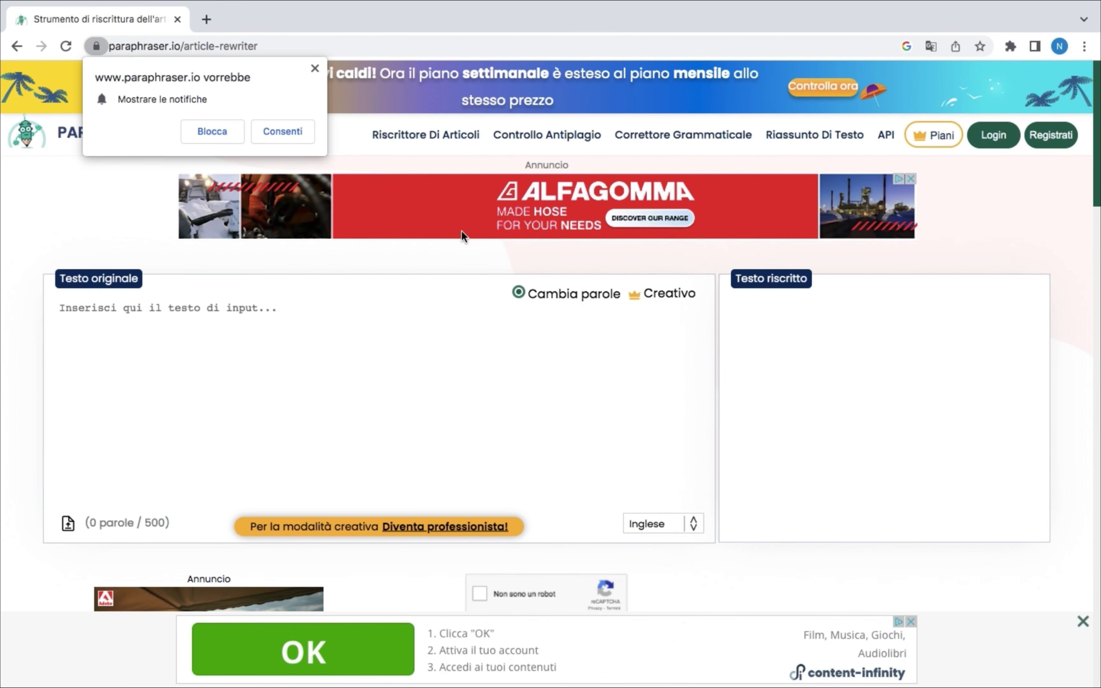
pyautogui.click(315, 69)
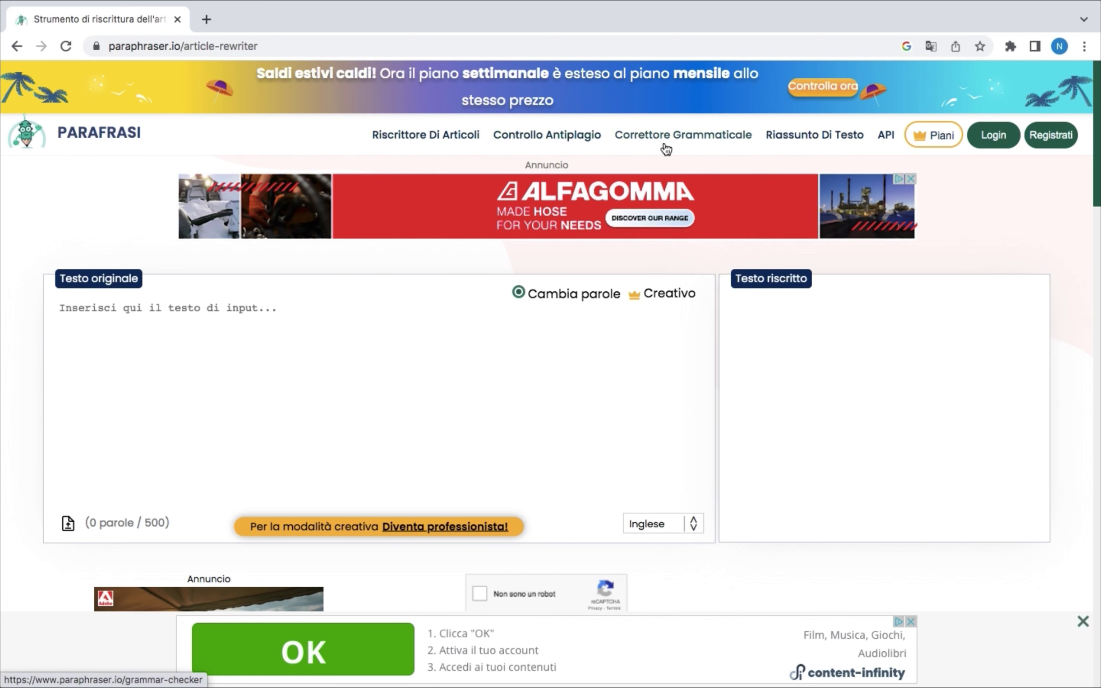
# - Open the grammar checker, dismiss its notification request and view the available languages
pyautogui.click(677, 139)
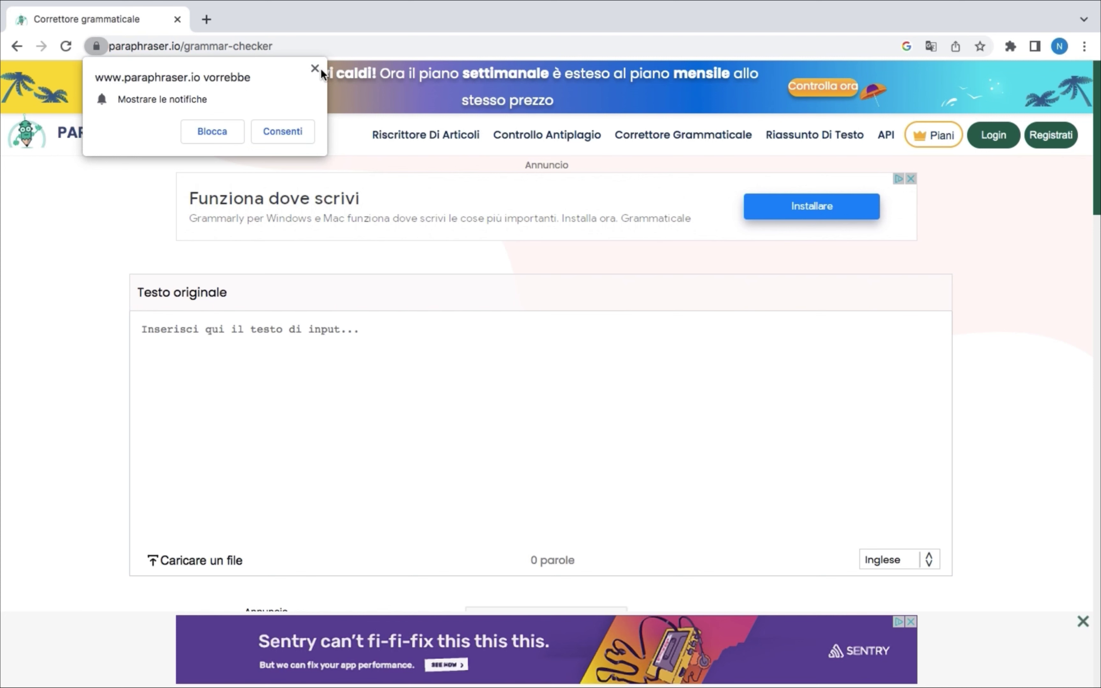
pyautogui.click(316, 69)
pyautogui.click(905, 564)
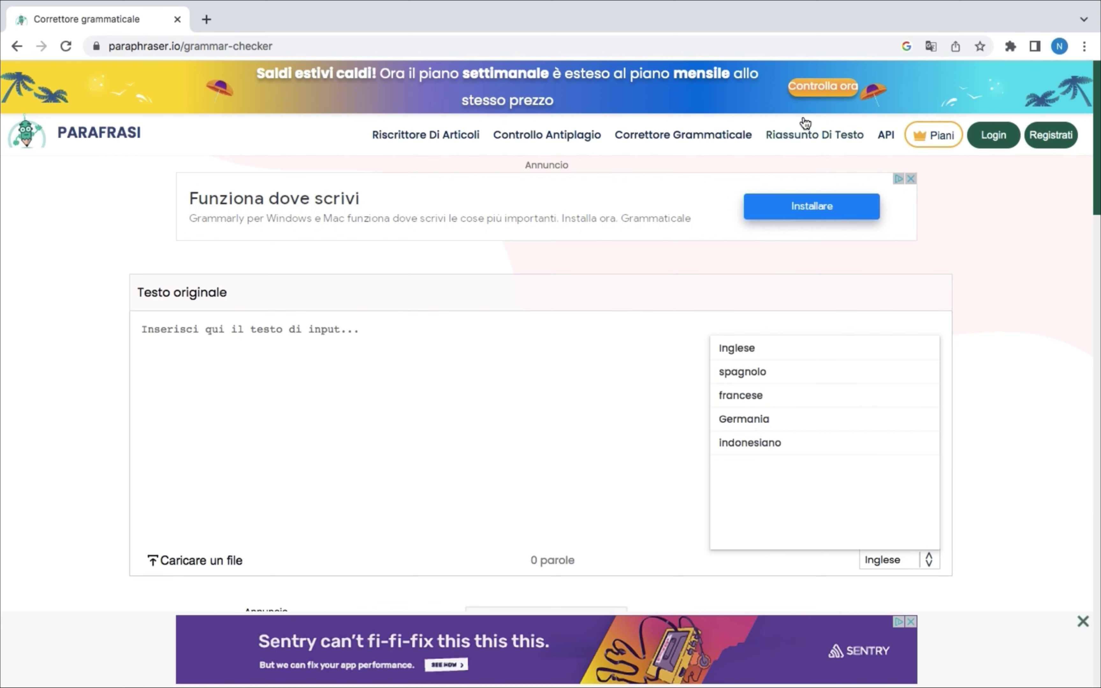
# - Open the text summarizer and set the summary length to 52%
pyautogui.click(821, 132)
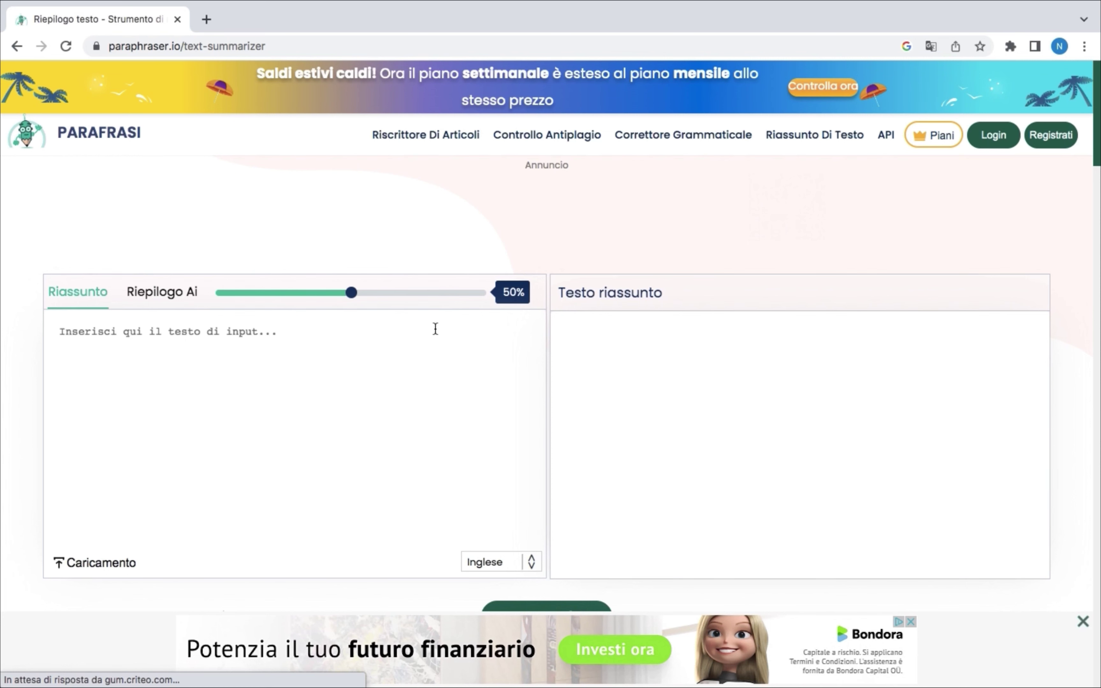
pyautogui.moveTo(351, 293)
pyautogui.mouseDown()
pyautogui.moveTo(419, 296)
pyautogui.moveTo(362, 294)
pyautogui.mouseUp()
# - Switch to ChatGPT and send the request "scrivimi un testo sullo sport"
pyautogui.click(206, 19)
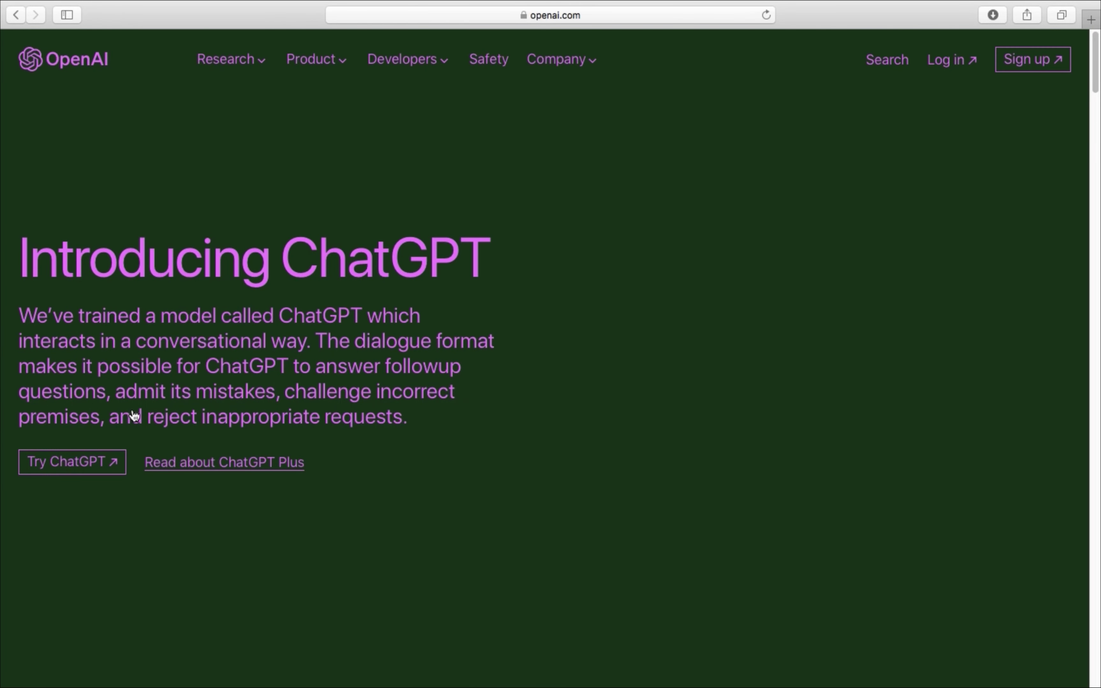
pyautogui.click(104, 474)
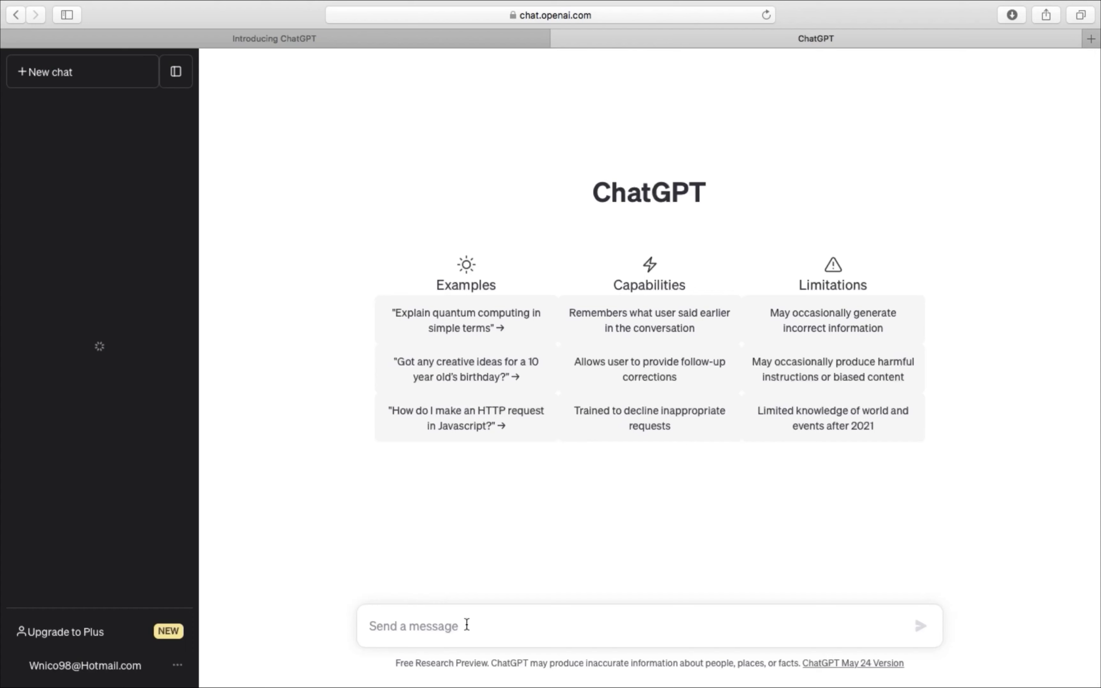
pyautogui.write('scrivmi')
pyautogui.press('BackSpace')
pyautogui.press('BackSpace')
pyautogui.write('imi un ')
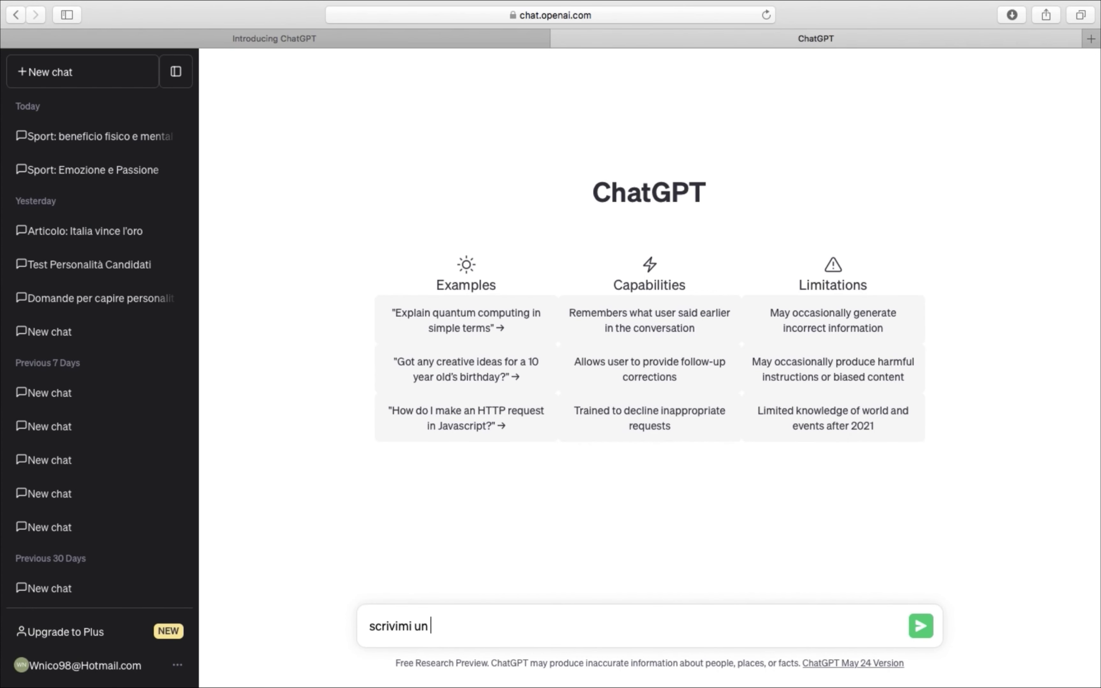
pyautogui.write('testo sullo sport')
pyautogui.press('Return')
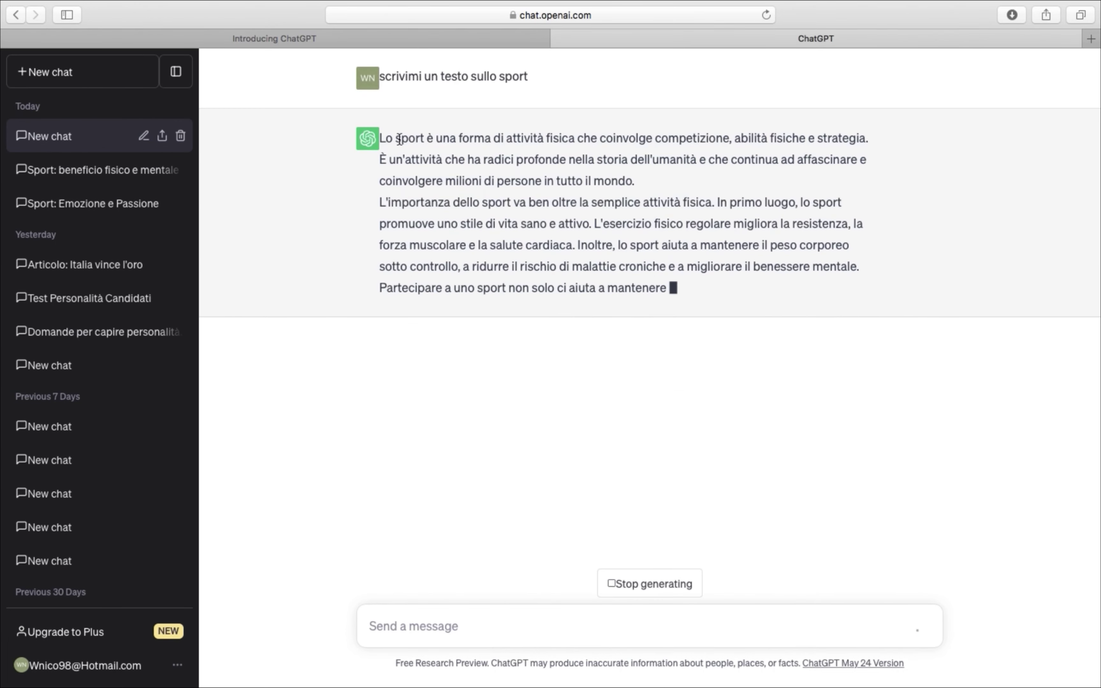
# - Copy the first three paragraphs of ChatGPT's generated text about sport
pyautogui.click(381, 137)
pyautogui.moveTo(381, 137); pyautogui.dragTo(862, 421)
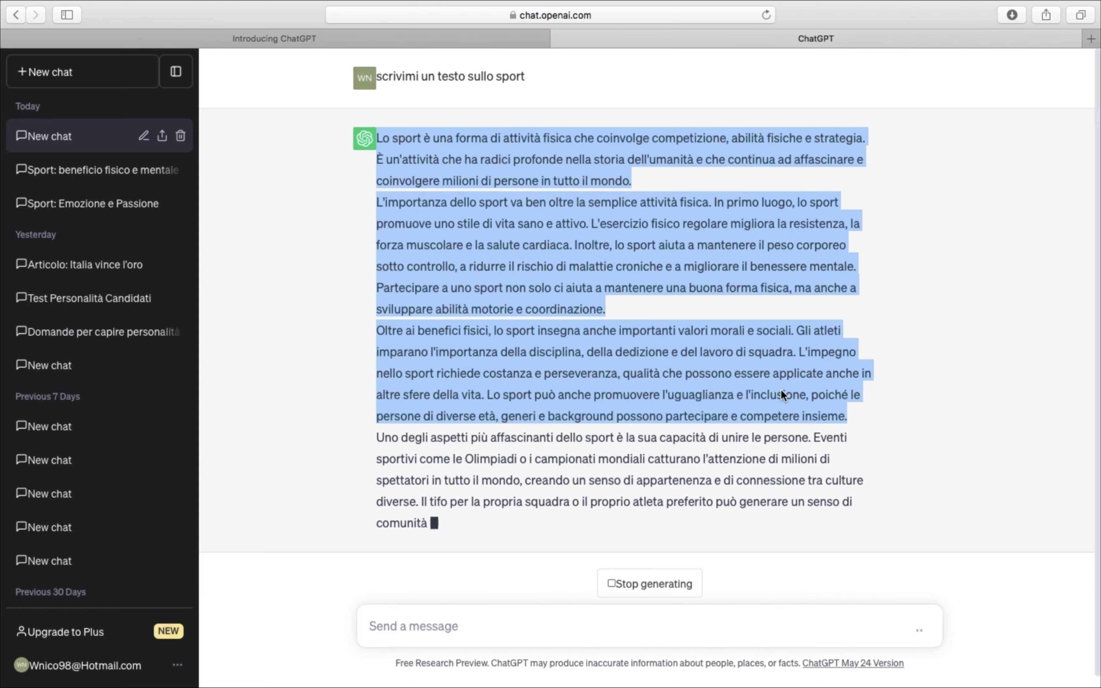
pyautogui.rightClick(781, 389)
pyautogui.click(809, 437)
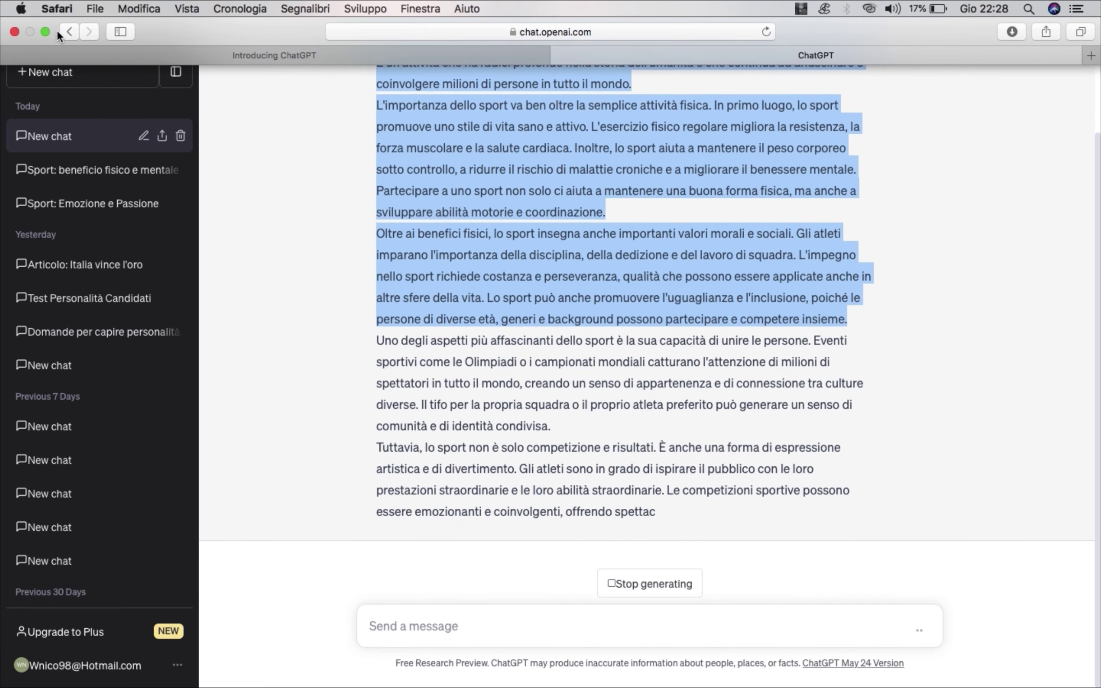
# - Return to the paraphraser.io summarizer in Chrome, insert the copied sport text and summarize it in Italian at 50%
pyautogui.click(45, 32)
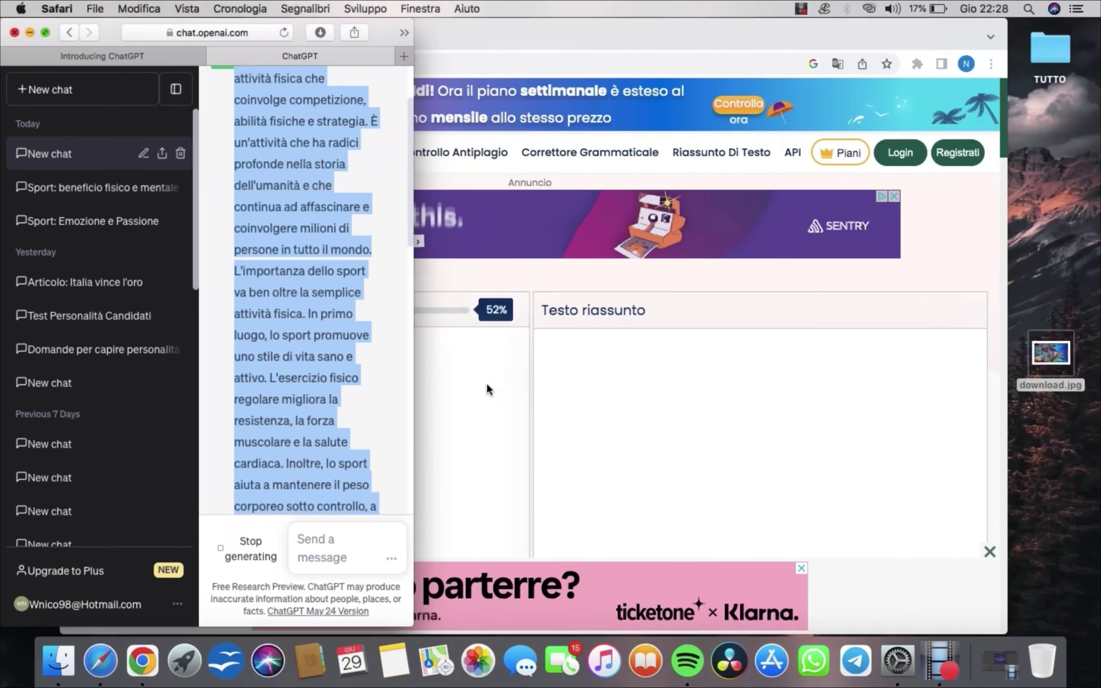
pyautogui.click(485, 383)
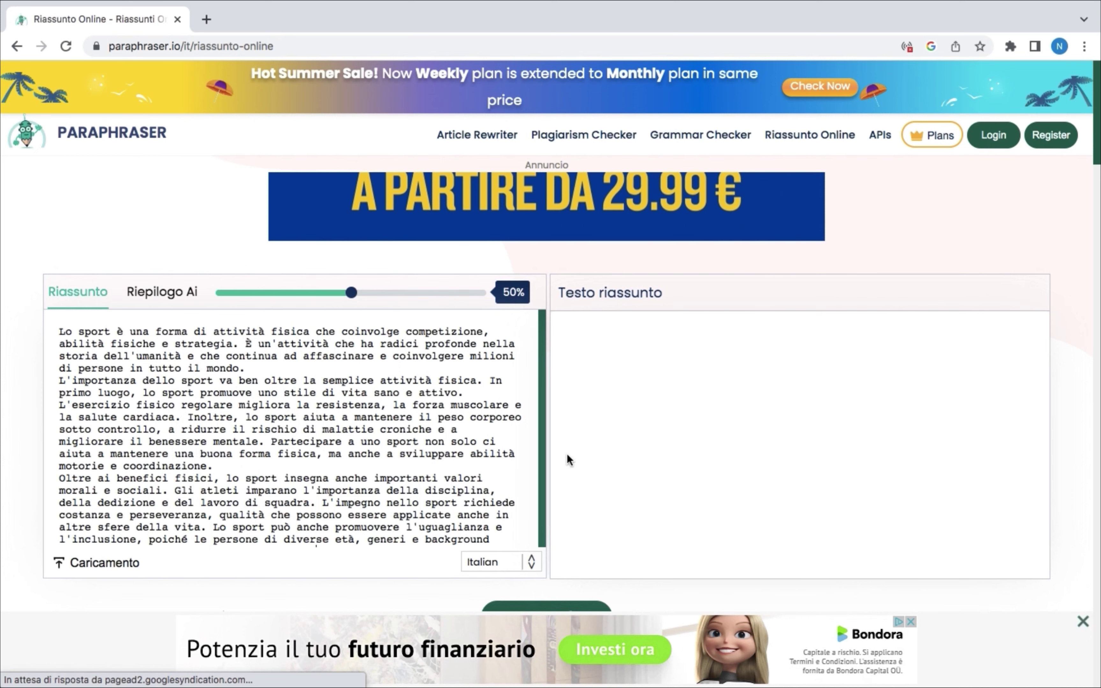
pyautogui.click(1083, 620)
pyautogui.click(567, 617)
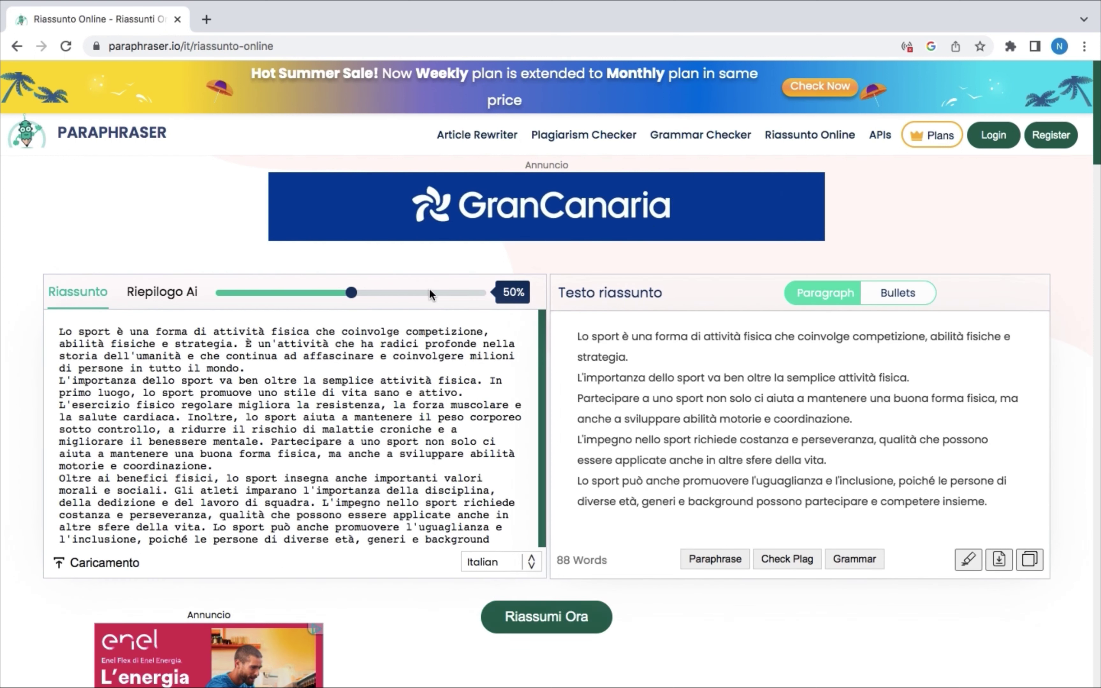
# - Set the summary length to 63%, summarize the sport text again and show the result as bullets
pyautogui.click(419, 294)
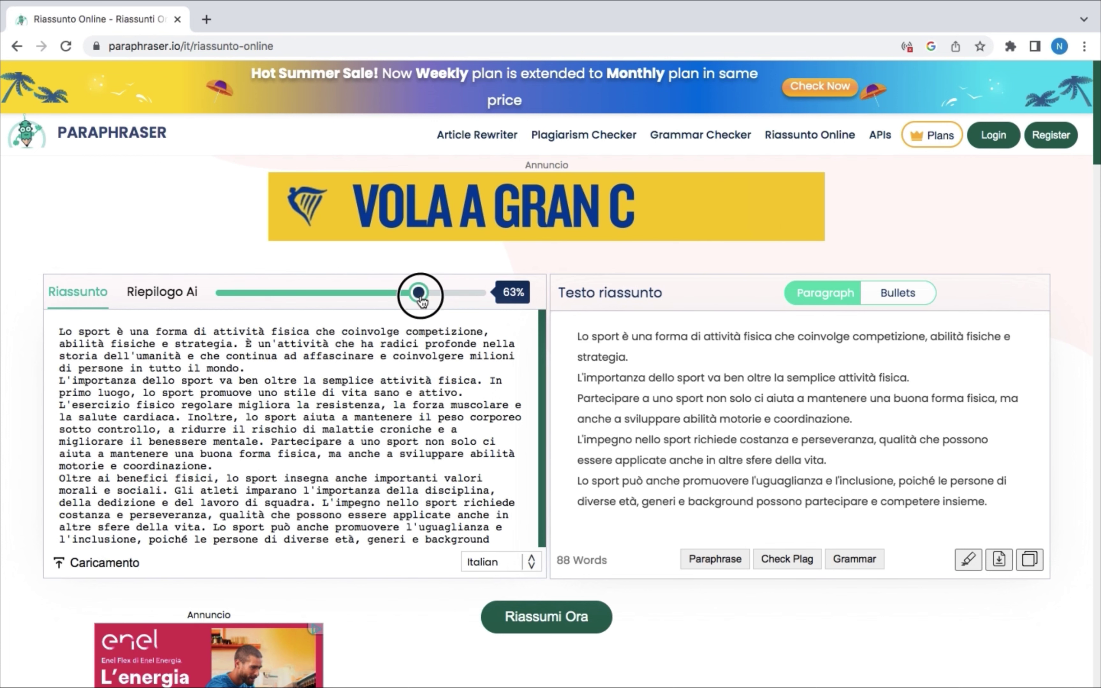
pyautogui.click(525, 620)
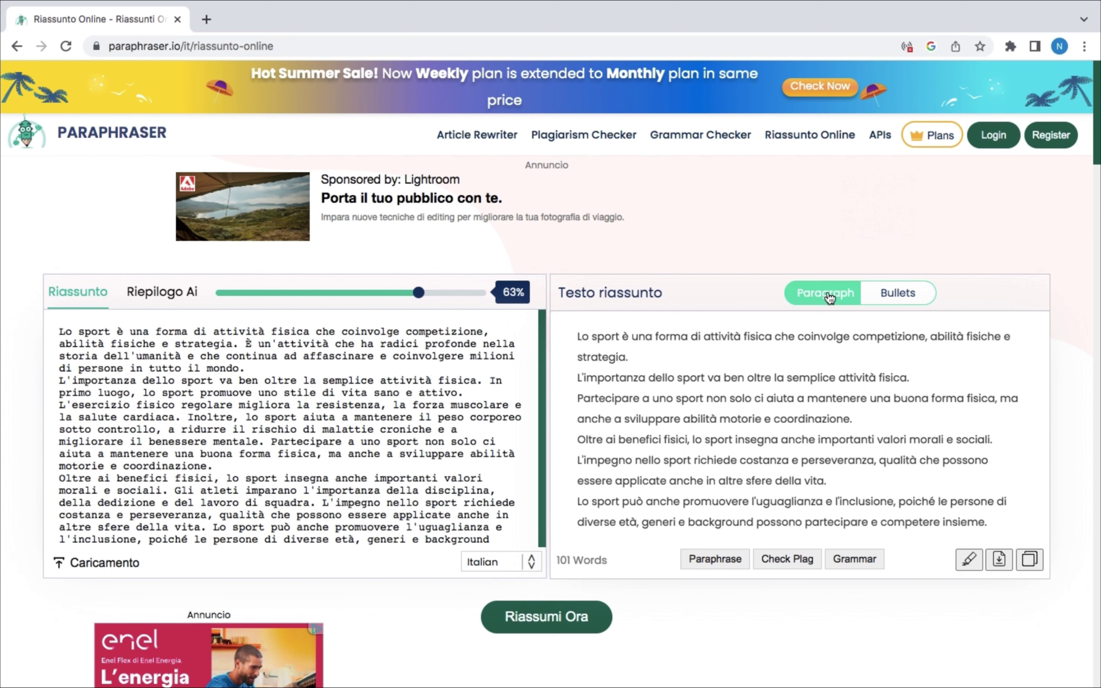
pyautogui.click(910, 303)
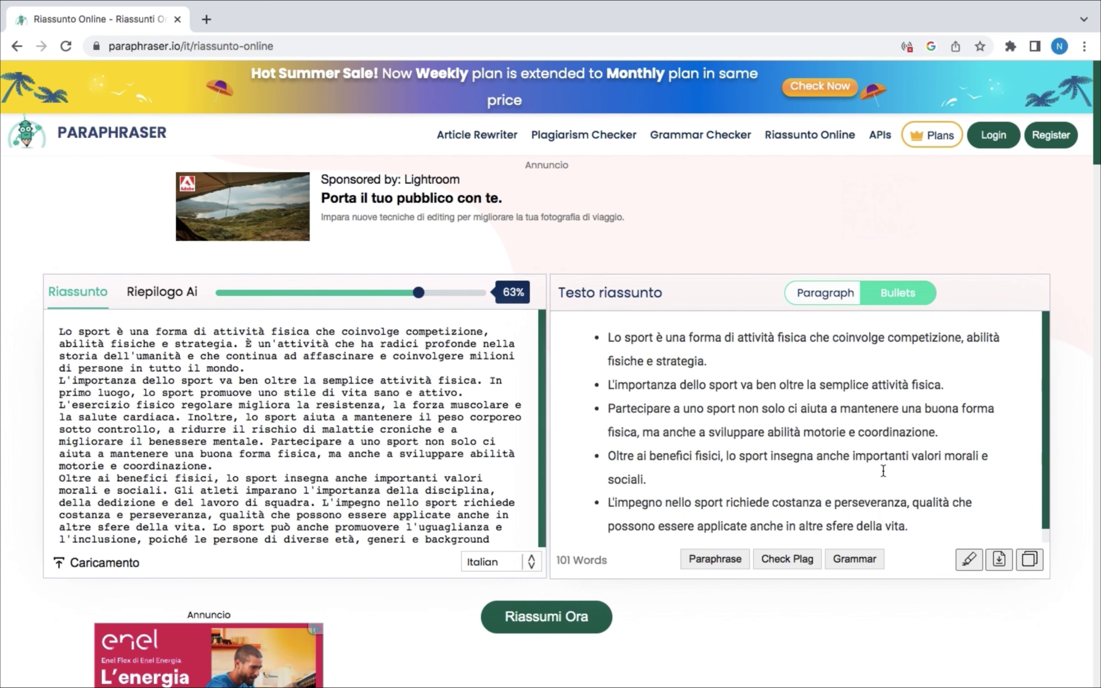
# - Send the summary to the grammar checker, try to run the check and close the checker page
pyautogui.click(852, 563)
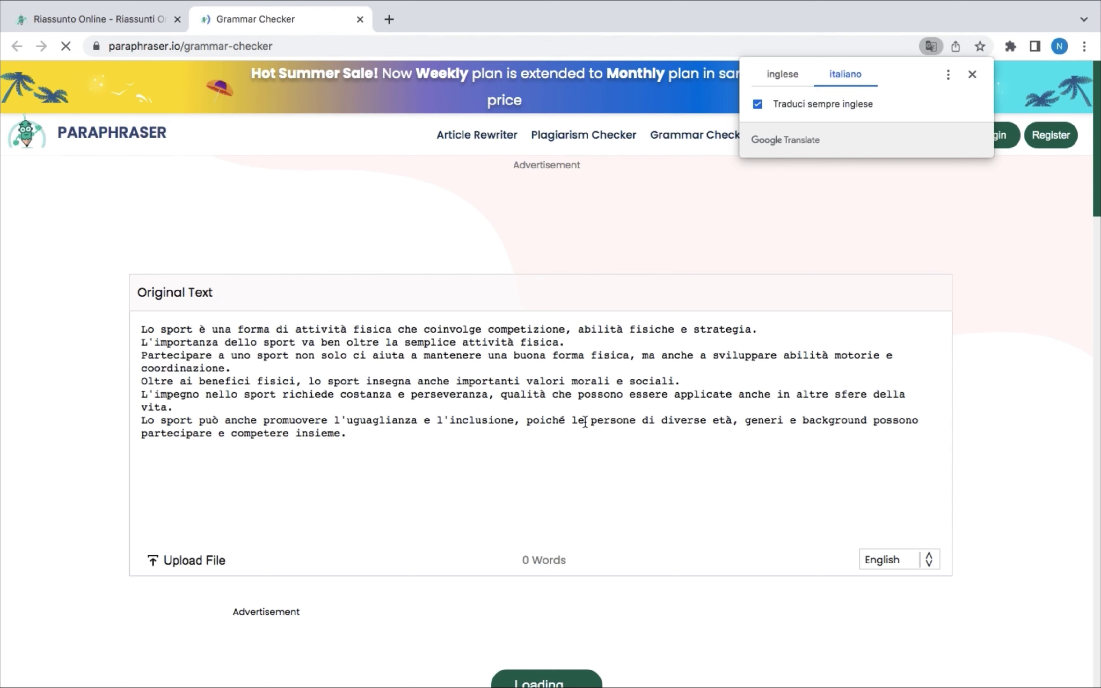
pyautogui.scroll(-3, 578, 546)
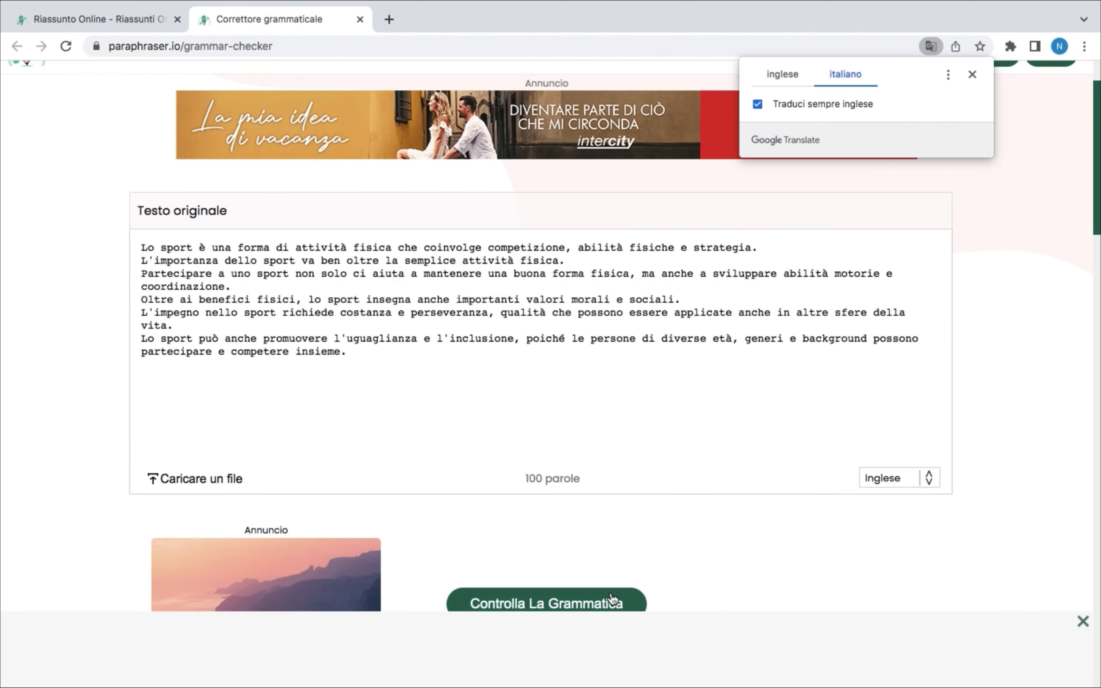
pyautogui.click(610, 607)
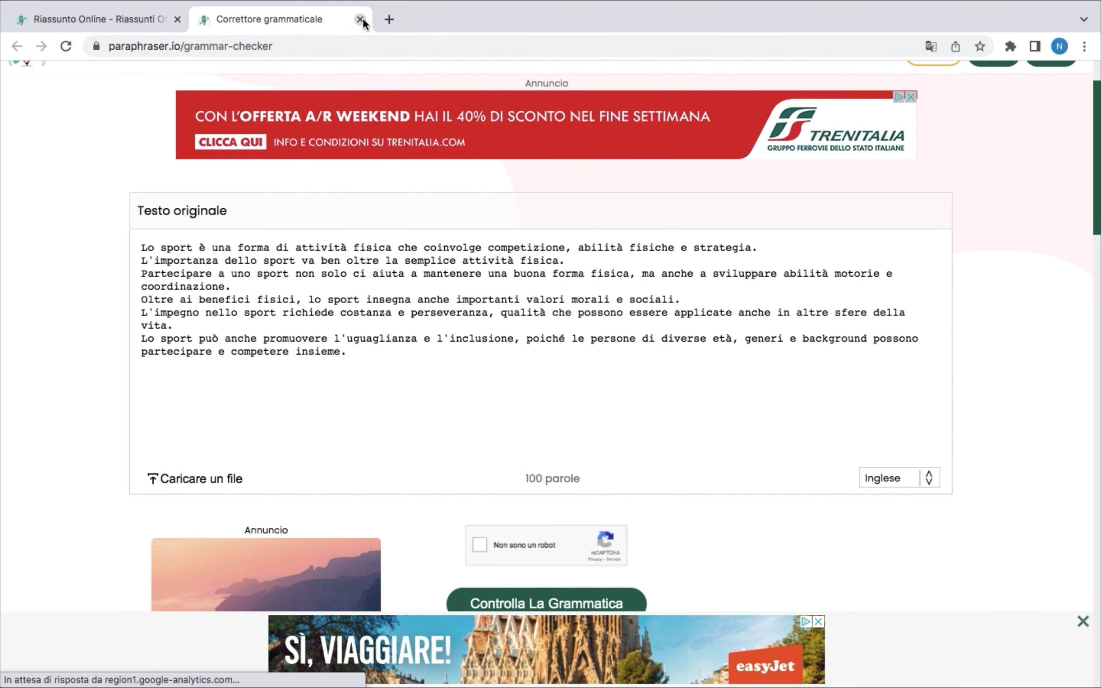
pyautogui.press('super+w')
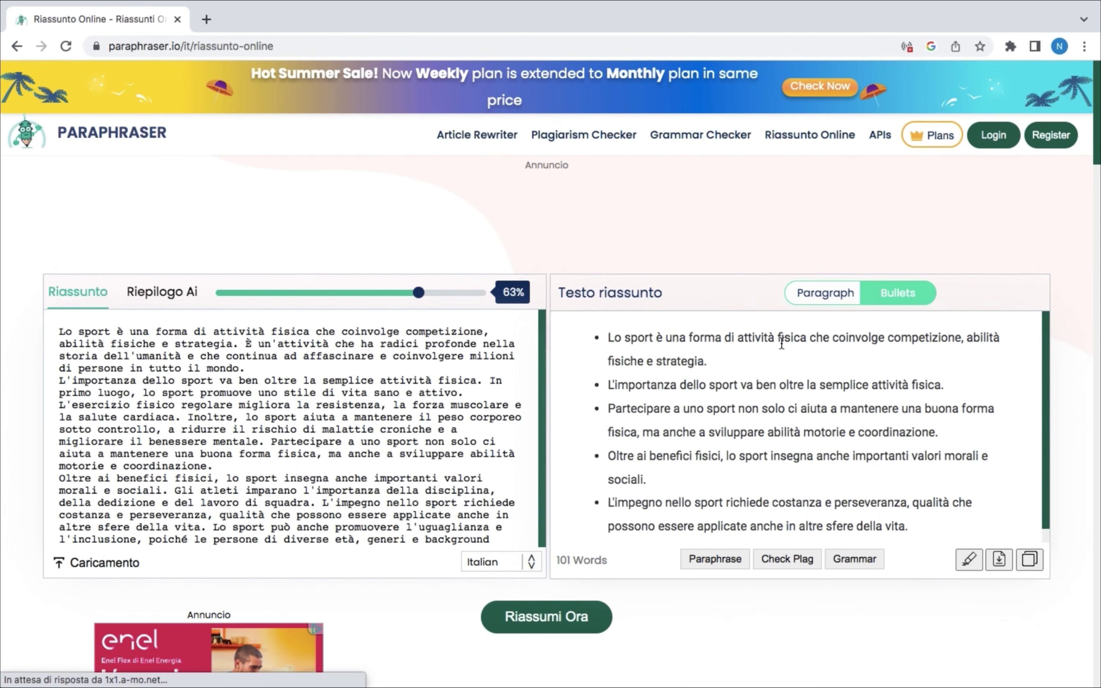
# - Read the rest of the bulleted summary, open the article rewriter and dismiss the translation popup
pyautogui.scroll(-2, 780, 344)
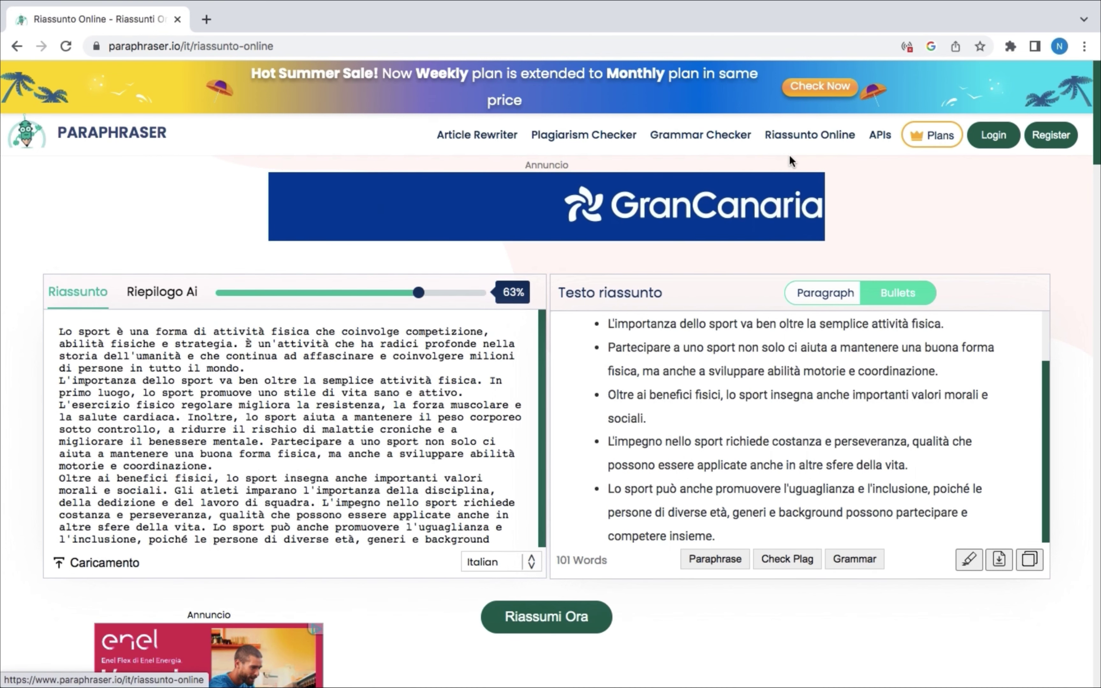
pyautogui.click(509, 140)
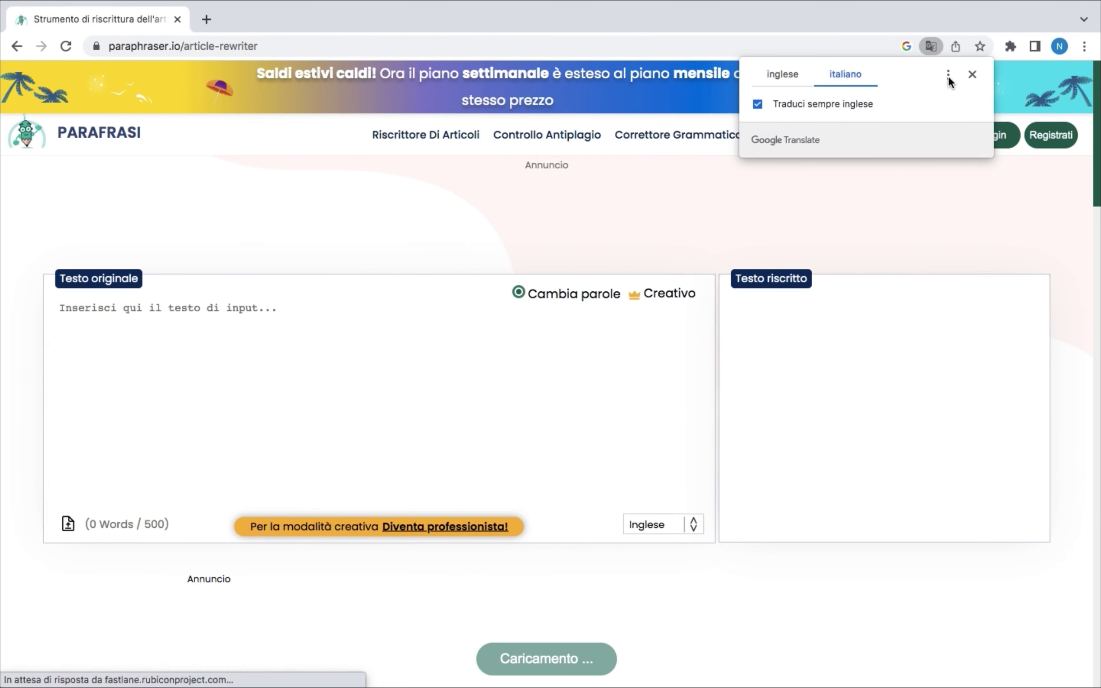
pyautogui.click(971, 75)
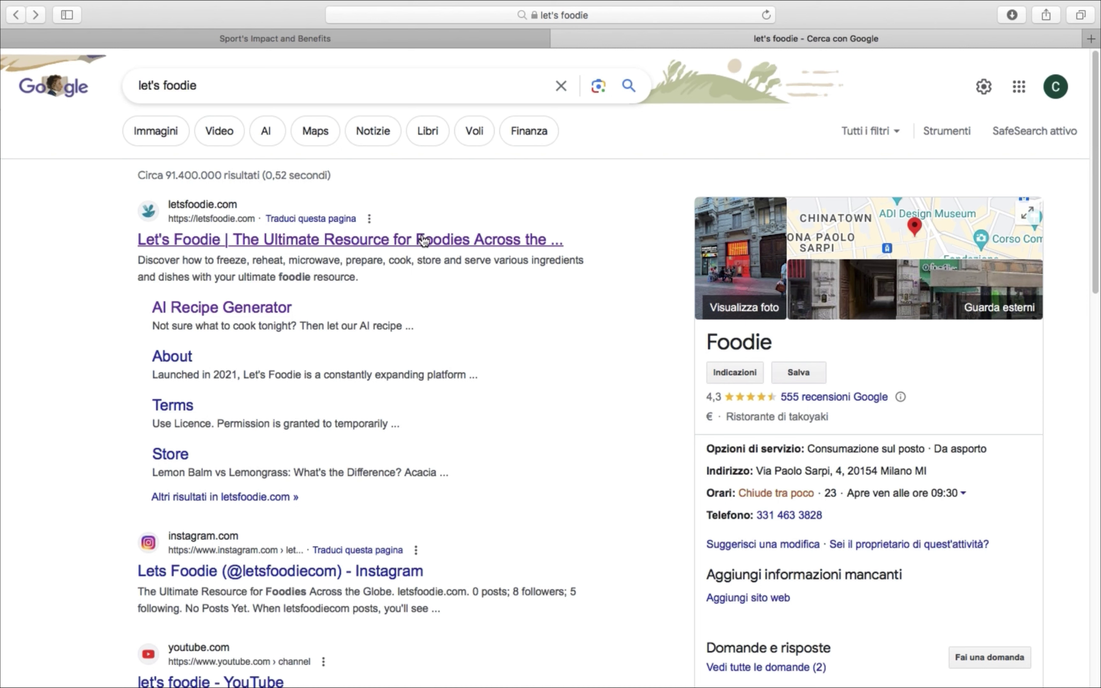
# - Switch to Safari, open Let's Foodie's AI Recipe Generator from the search results and locate its ingredients form
pyautogui.click(267, 310)
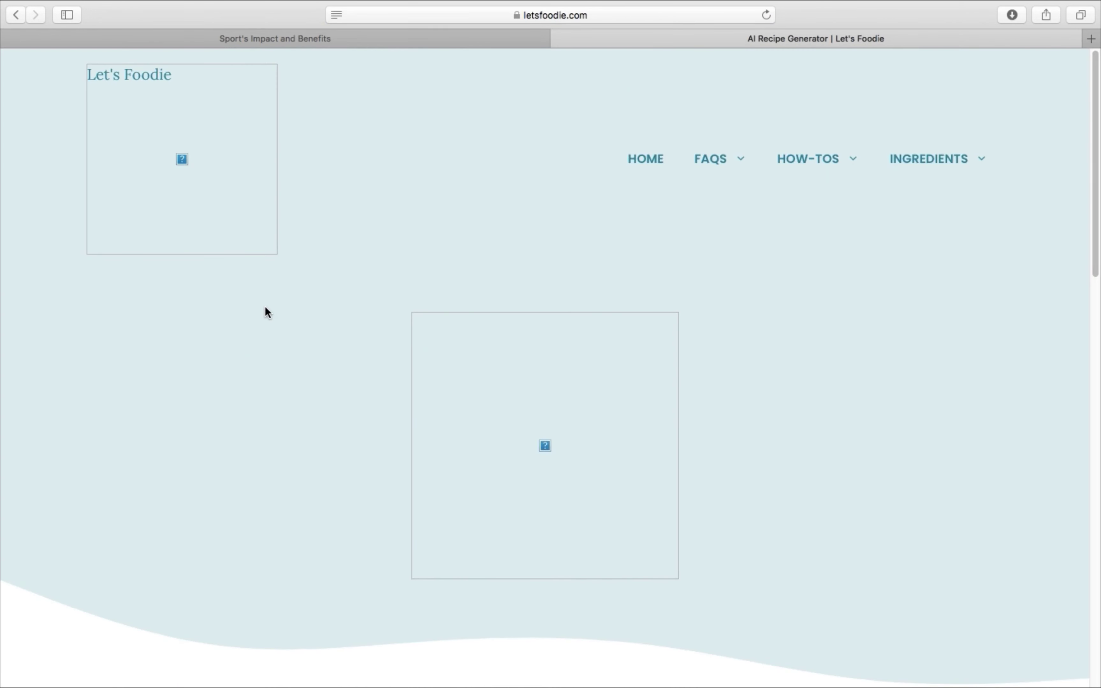
pyautogui.scroll(-7, 265, 308)
pyautogui.scroll(8, 265, 308)
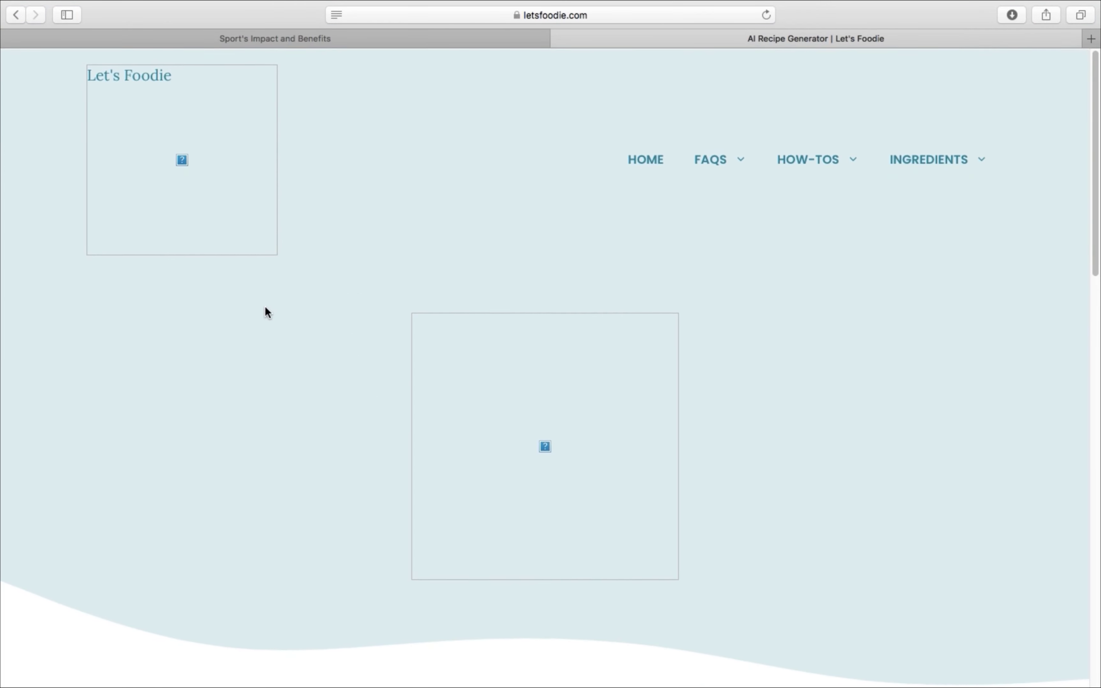
pyautogui.scroll(-5, 265, 308)
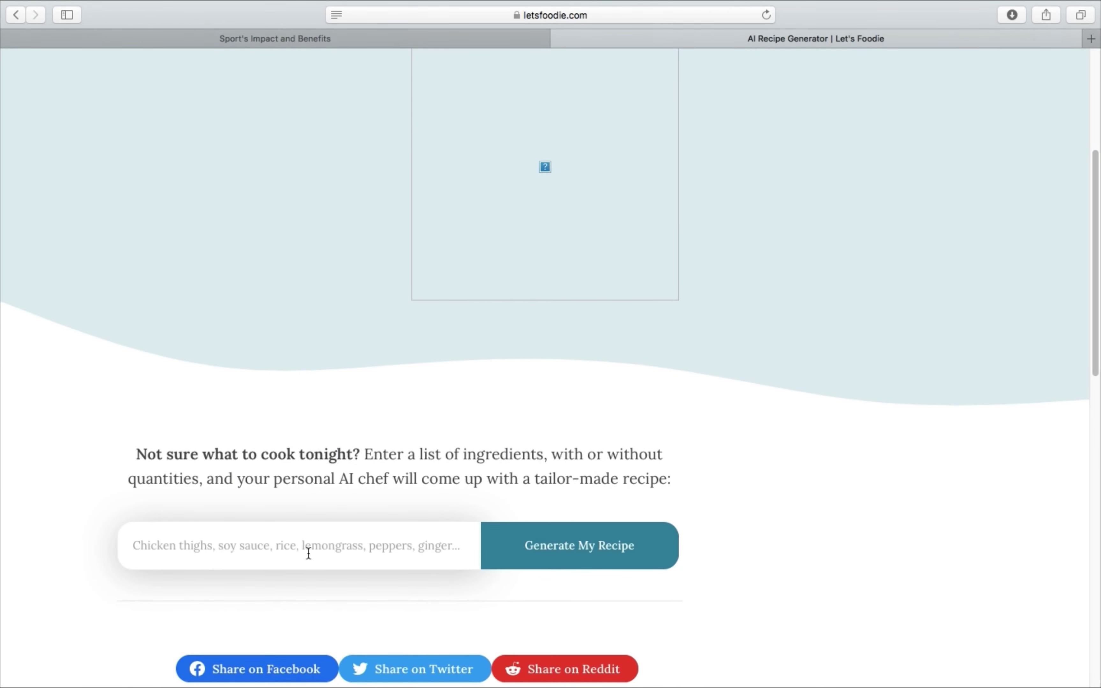
# - Generate a recipe from rice, lemon, fish, potatoes and sauce, and read through its ingredients and instructions
pyautogui.click(308, 554)
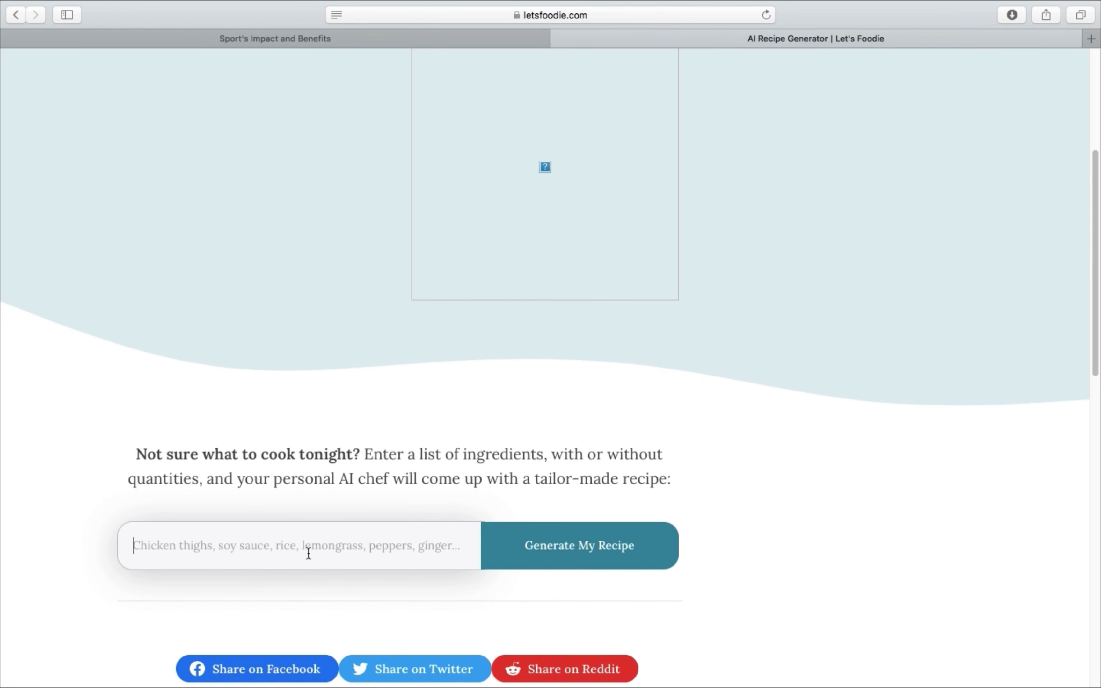
pyautogui.write('rice, ')
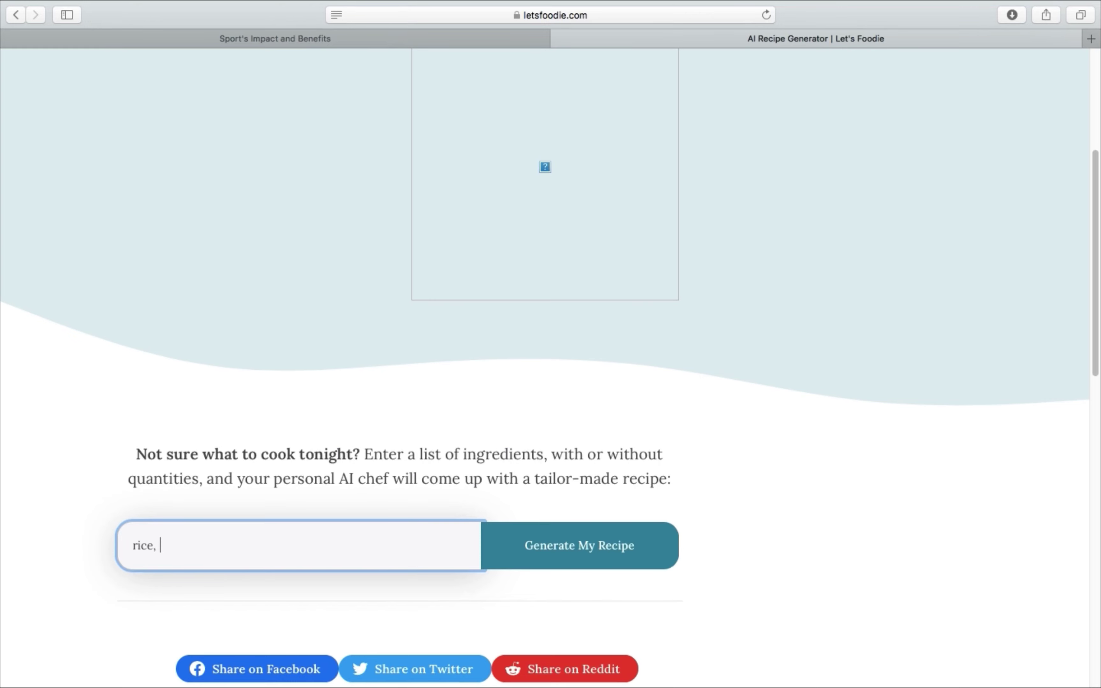
pyautogui.write('lemon, fish, potato')
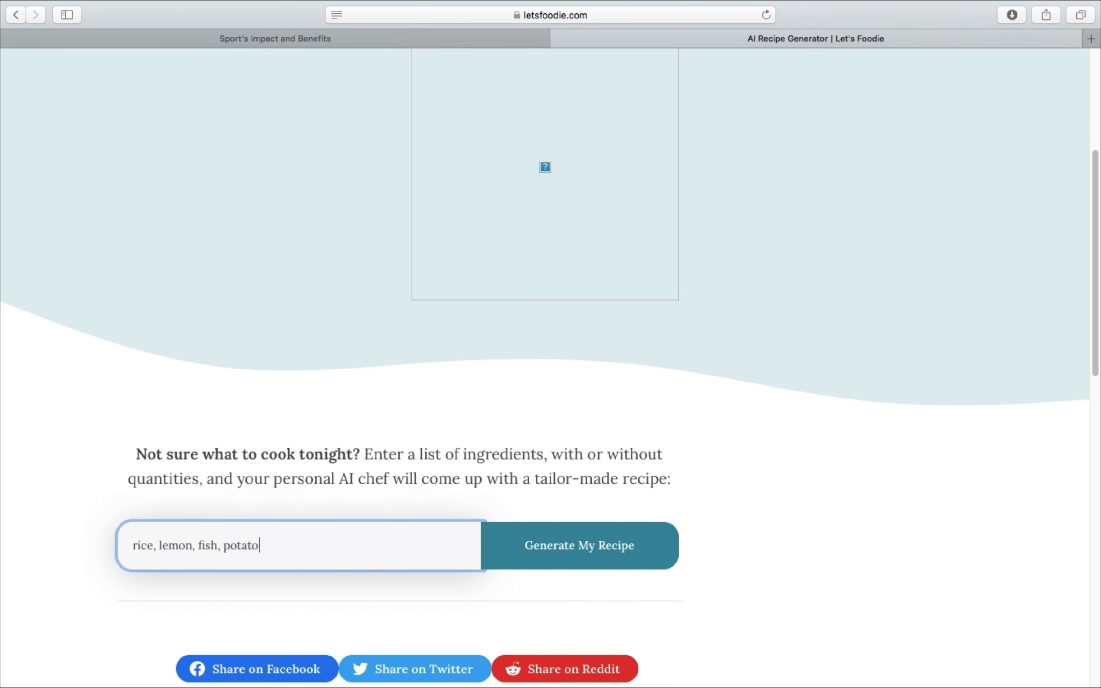
pyautogui.write('es, sauce')
pyautogui.click(618, 547)
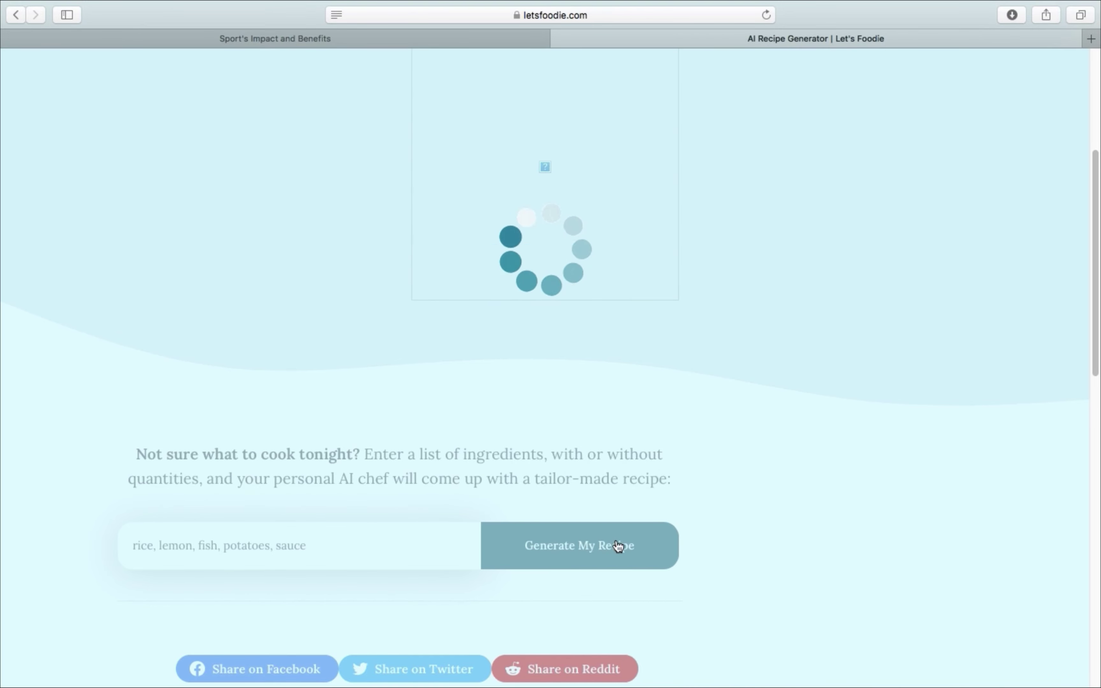
pyautogui.scroll(-10, 617, 546)
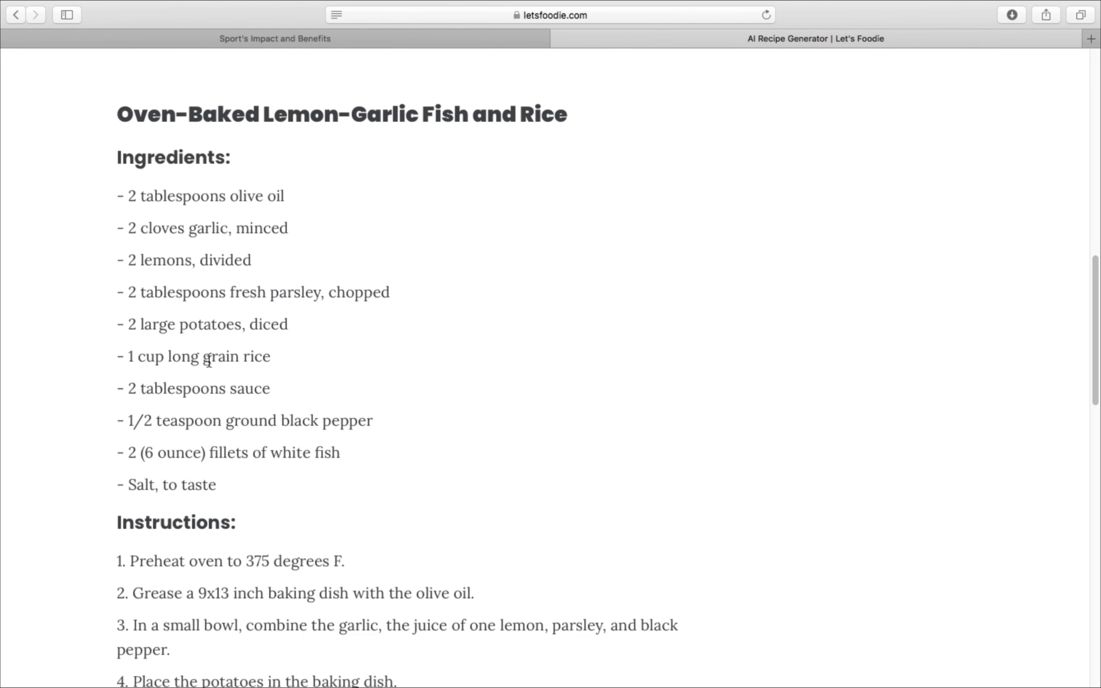
pyautogui.scroll(-10, 514, 373)
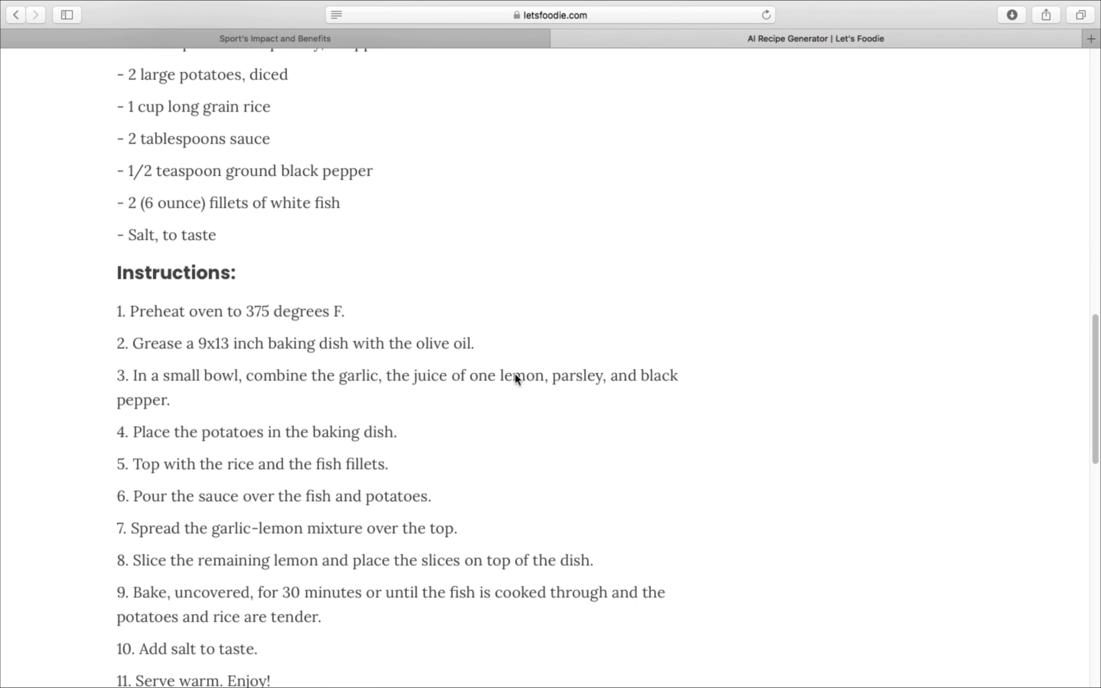
pyautogui.scroll(4, 516, 374)
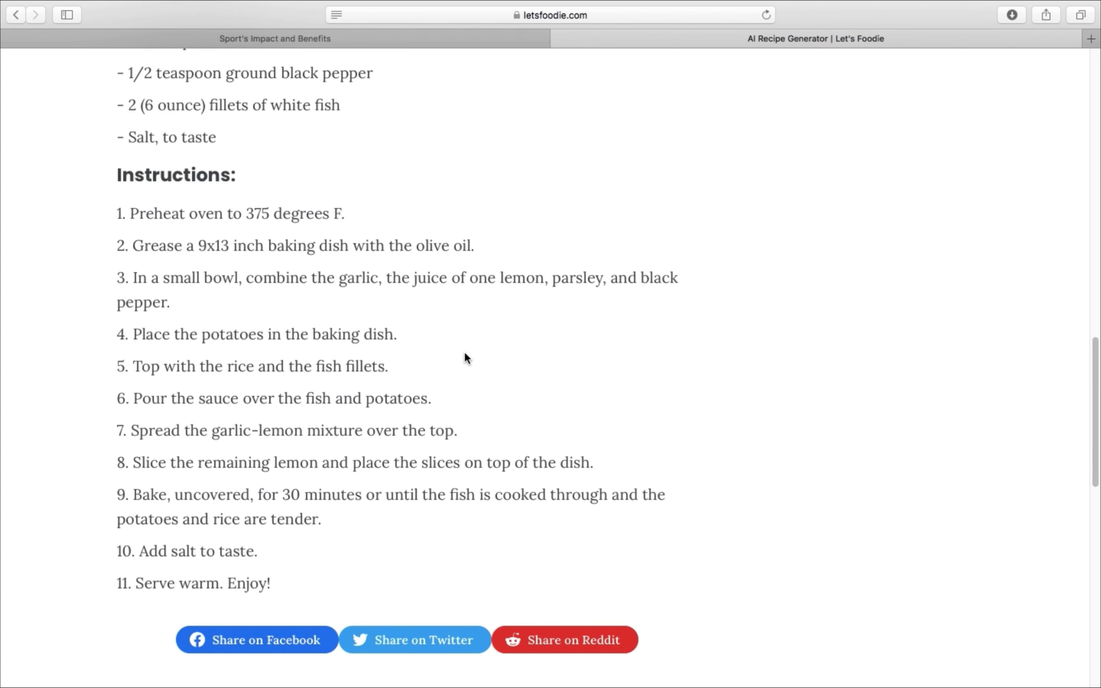
pyautogui.scroll(7, 466, 357)
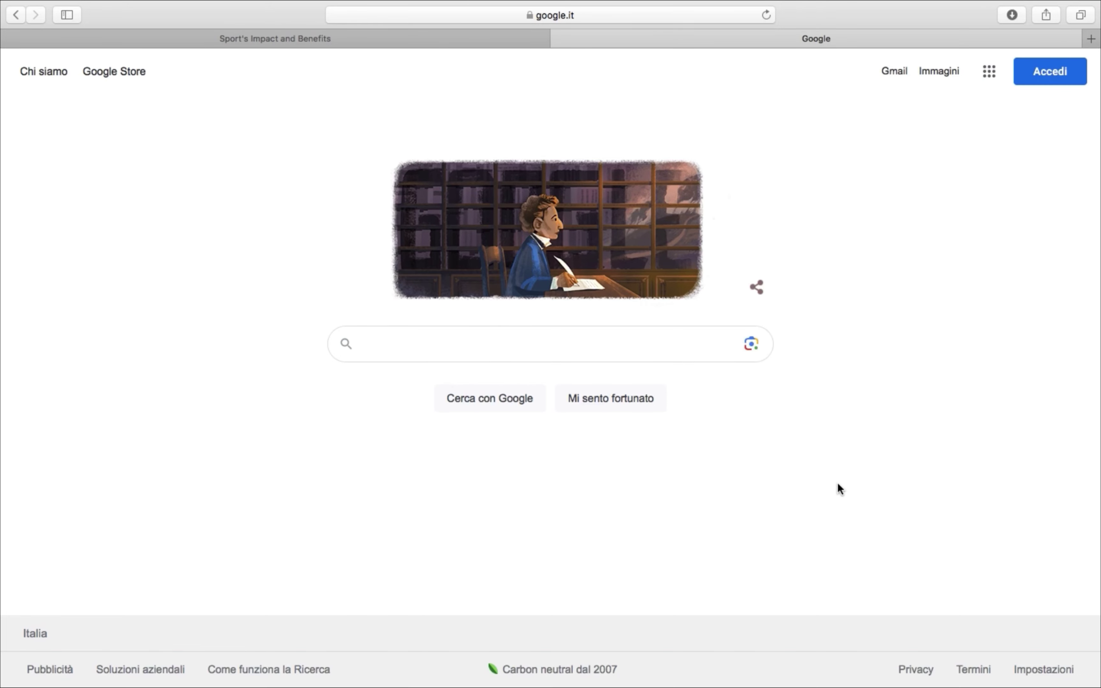
# - Search Google for soundful, enter the AI music generator through its free start option and dismiss the track creation hint
pyautogui.write('sound')
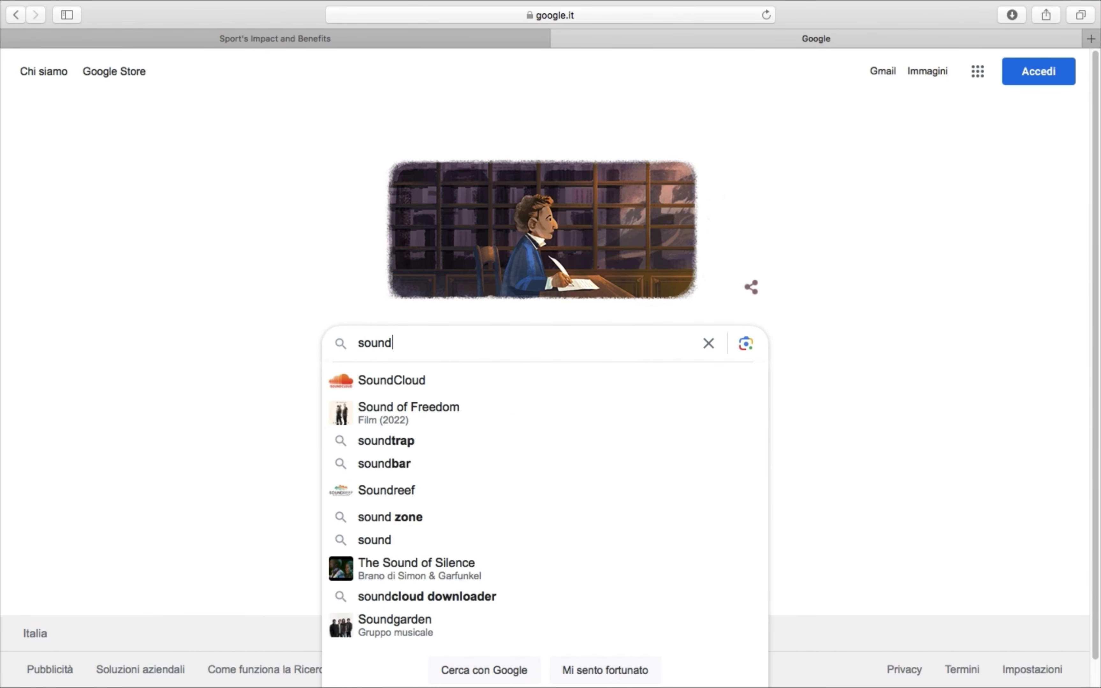
pyautogui.write('ful')
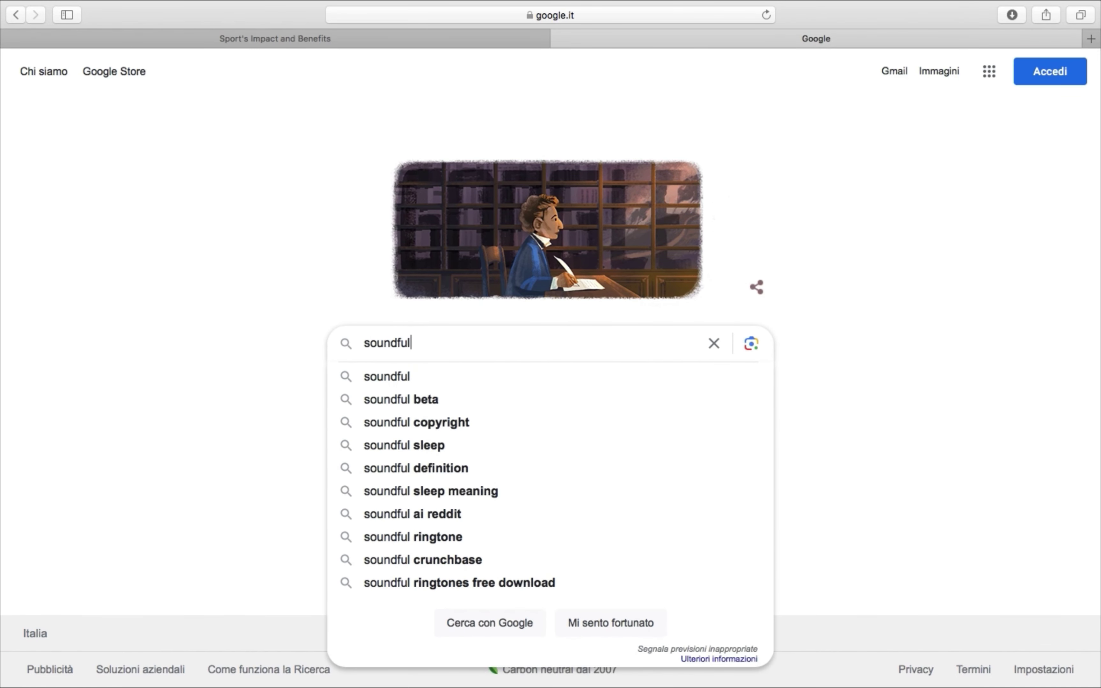
pyautogui.press('Return')
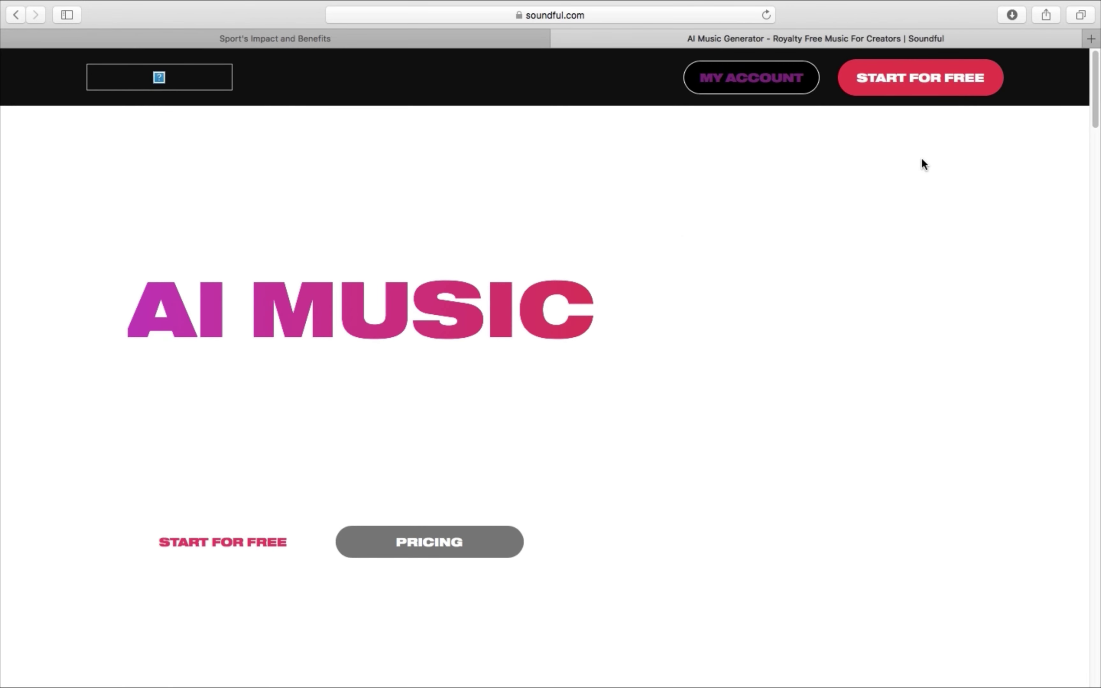
pyautogui.click(954, 81)
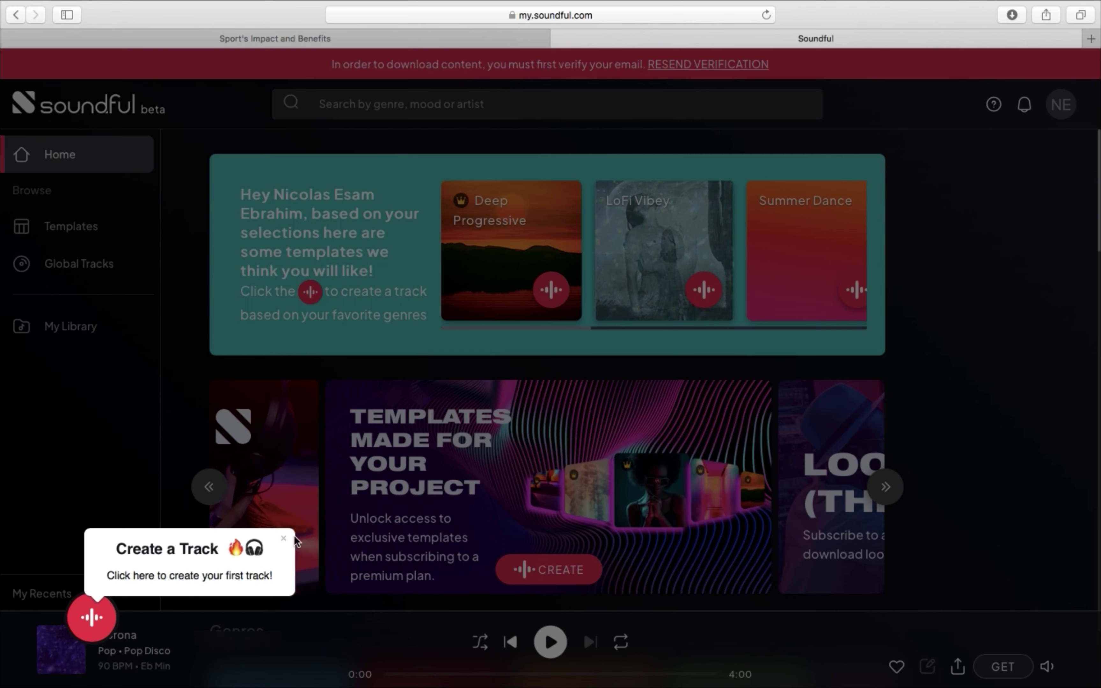
pyautogui.click(284, 540)
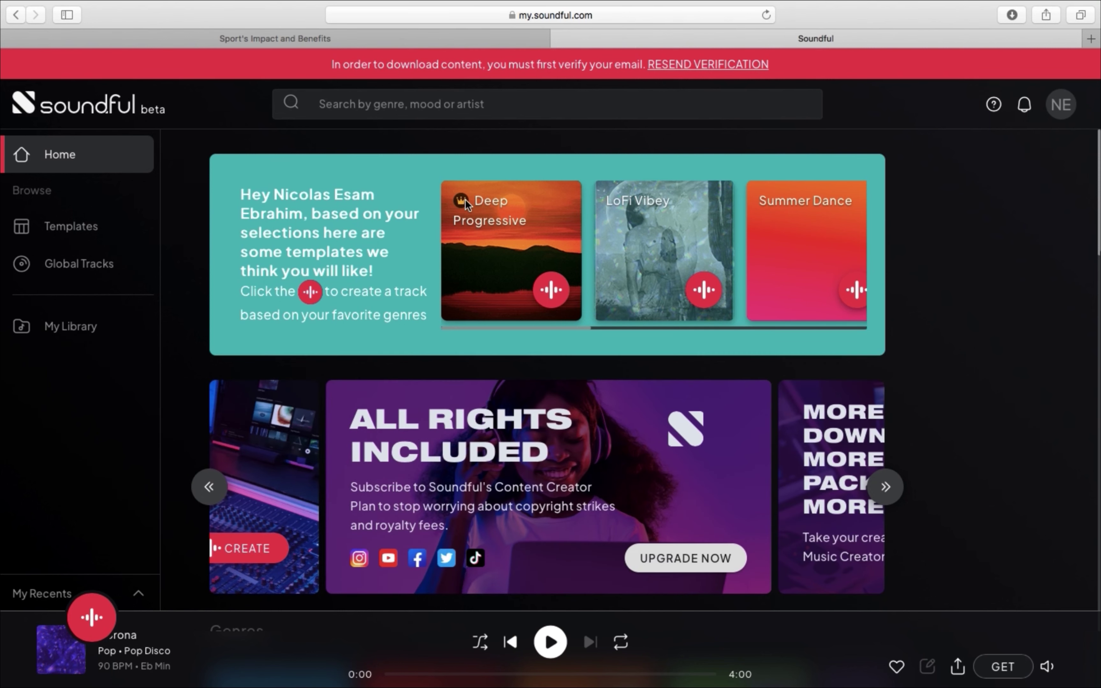
# - Browse the home page to the genres, play the FX & Ambience track with the system volume raised, and pause it
pyautogui.moveTo(472, 212)
pyautogui.scroll(-5, 314, 627)
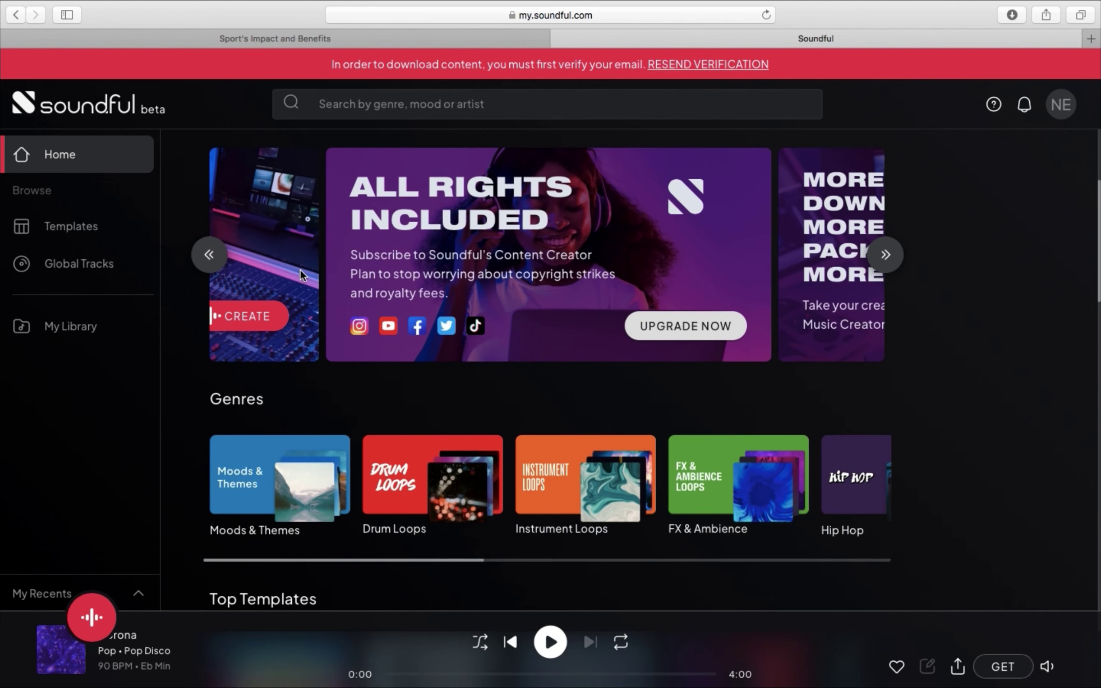
pyautogui.scroll(5, 300, 286)
pyautogui.scroll(-10, 301, 286)
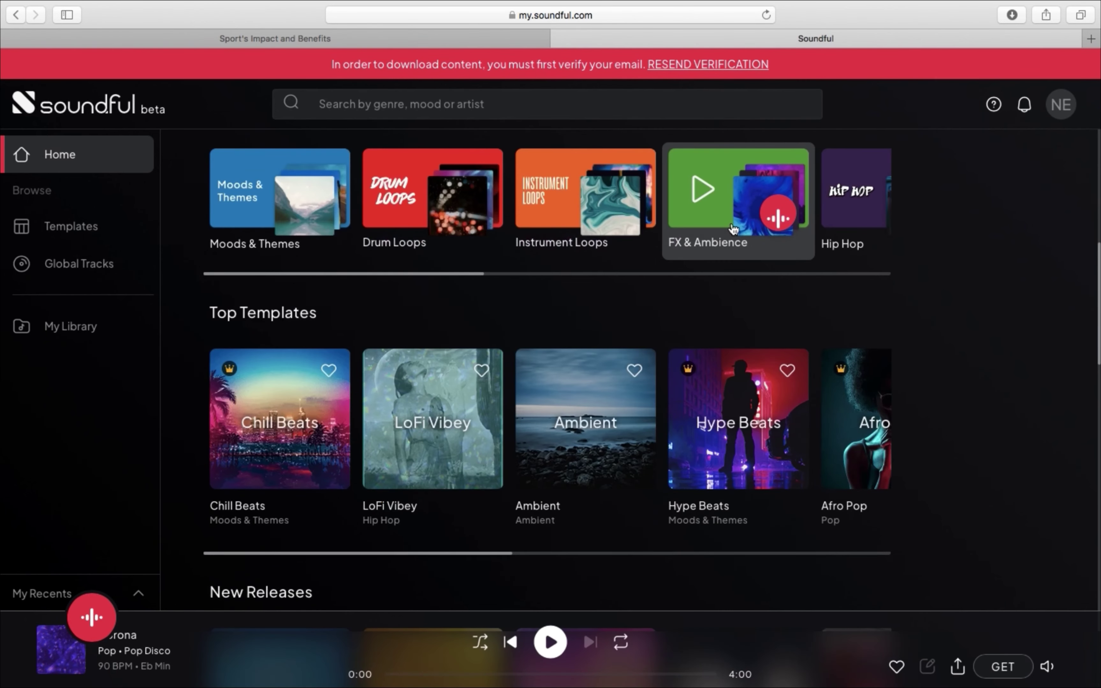
pyautogui.click(733, 229)
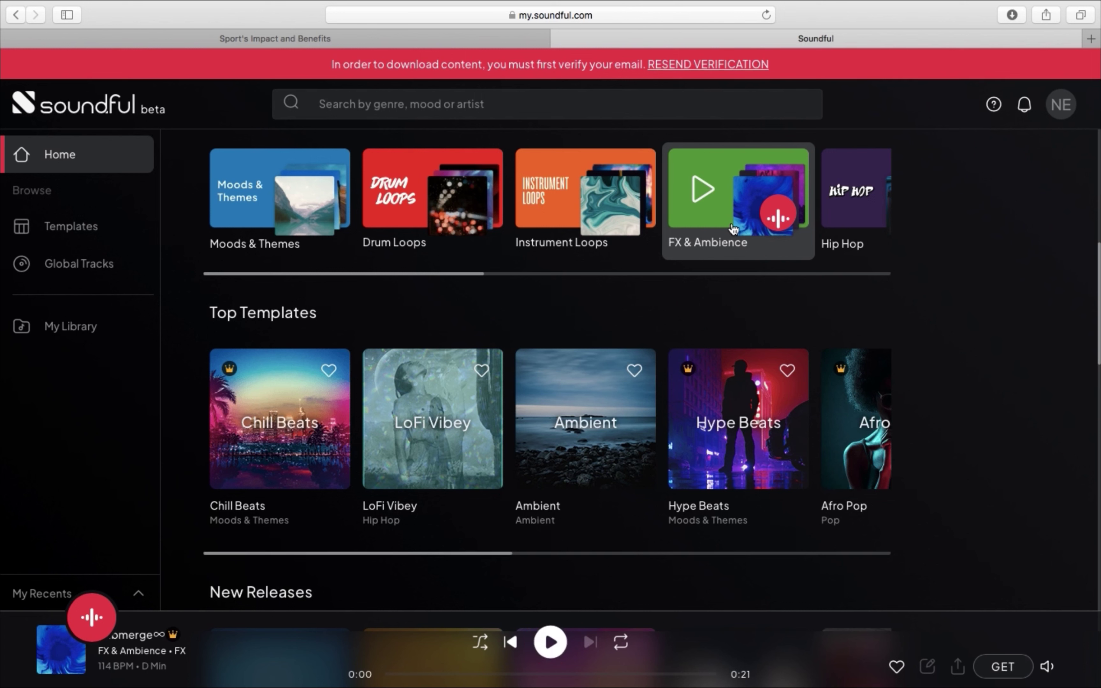
pyautogui.press('XF86AudioRaiseVolume')
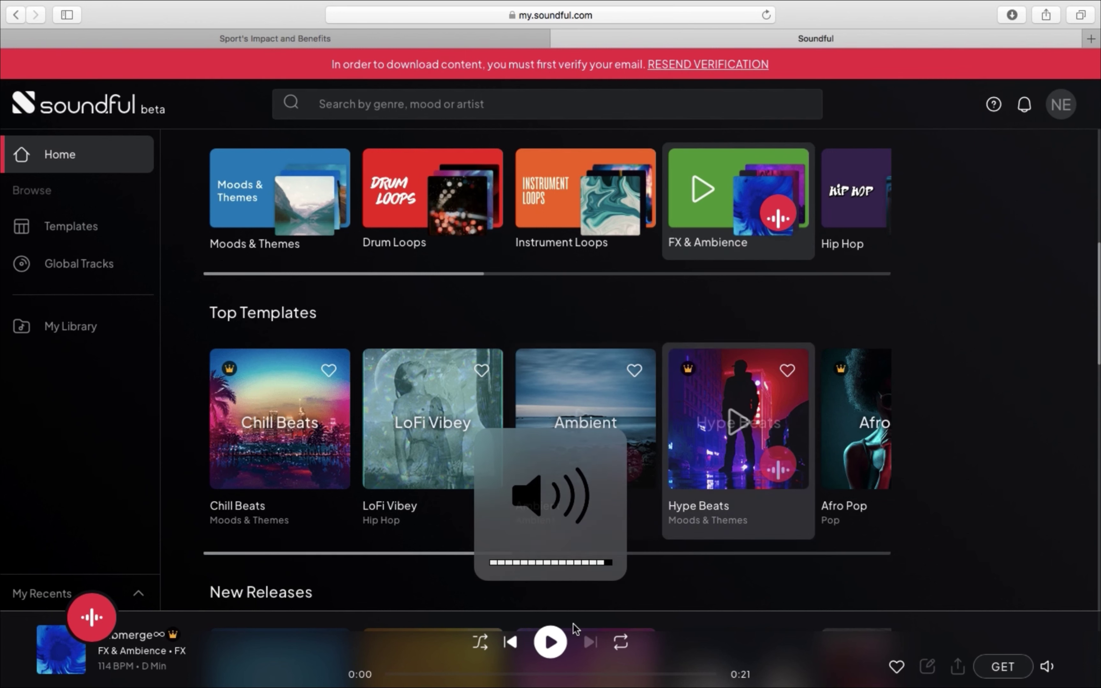
pyautogui.click(551, 643)
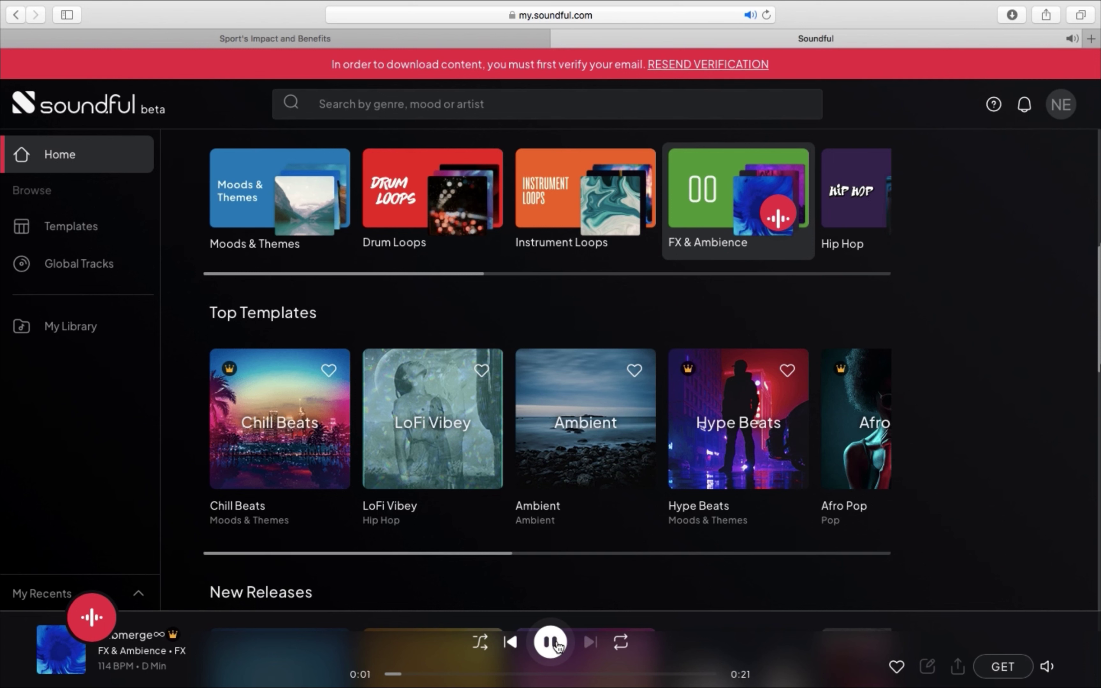
pyautogui.press('XF86AudioRaiseVolume')
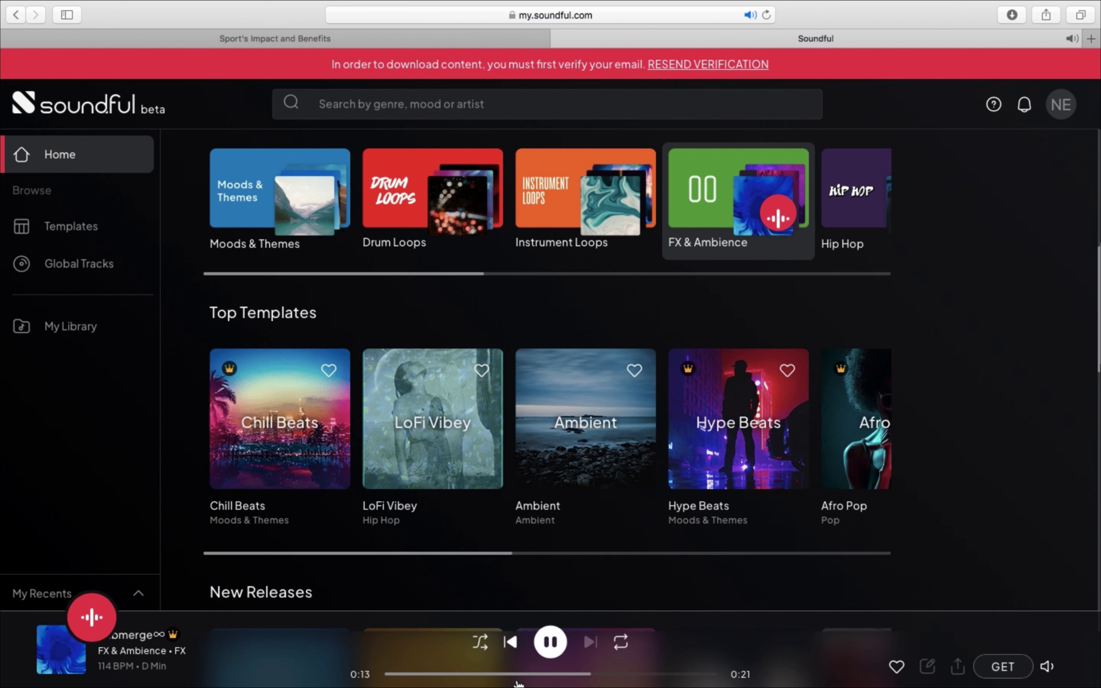
pyautogui.click(550, 642)
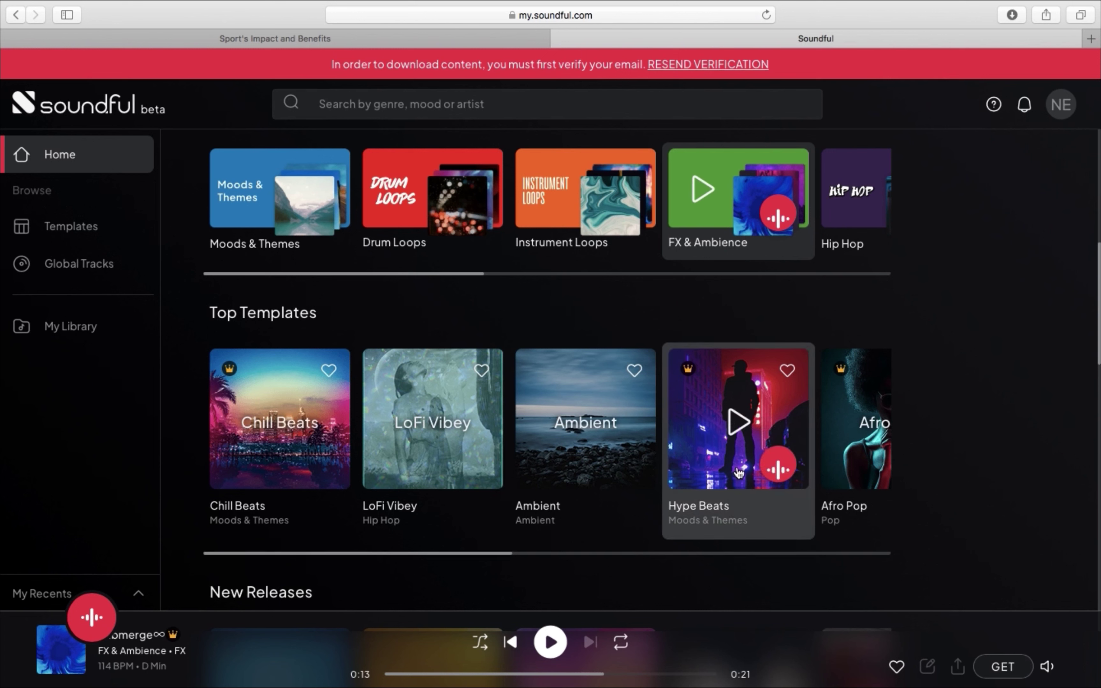
# - Play the Hip Hop genre's track, view the Hip Hop templates for creating a track, and close the track creator
pyautogui.hscroll(3, 641, 224)
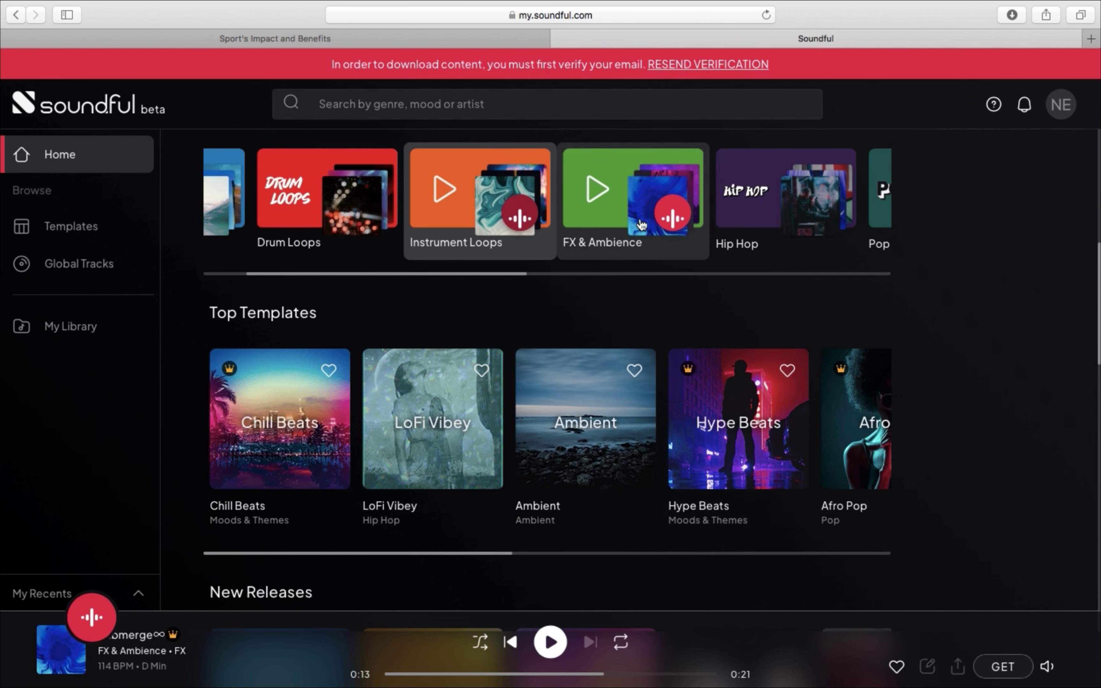
pyautogui.hscroll(1, 641, 224)
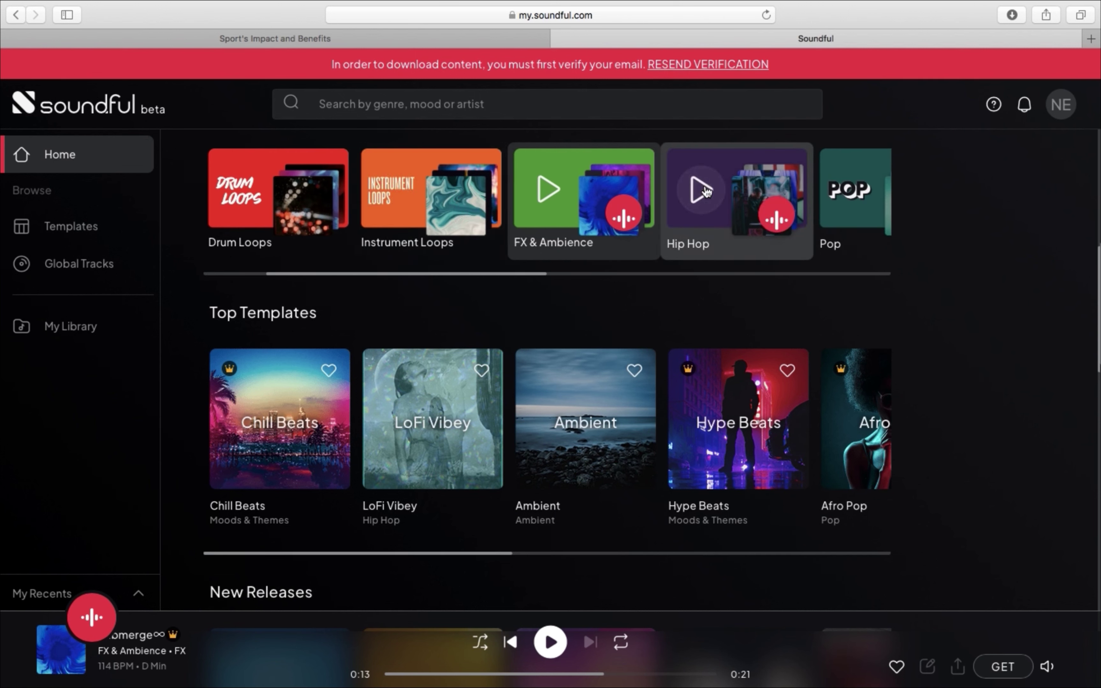
pyautogui.click(760, 214)
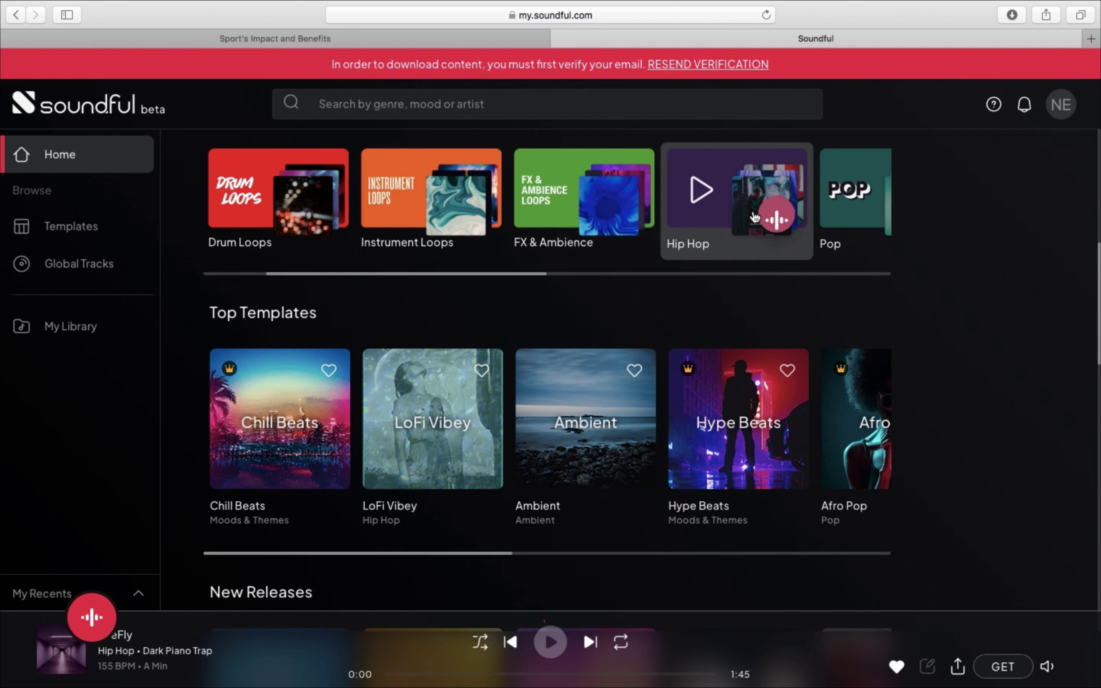
pyautogui.click(777, 219)
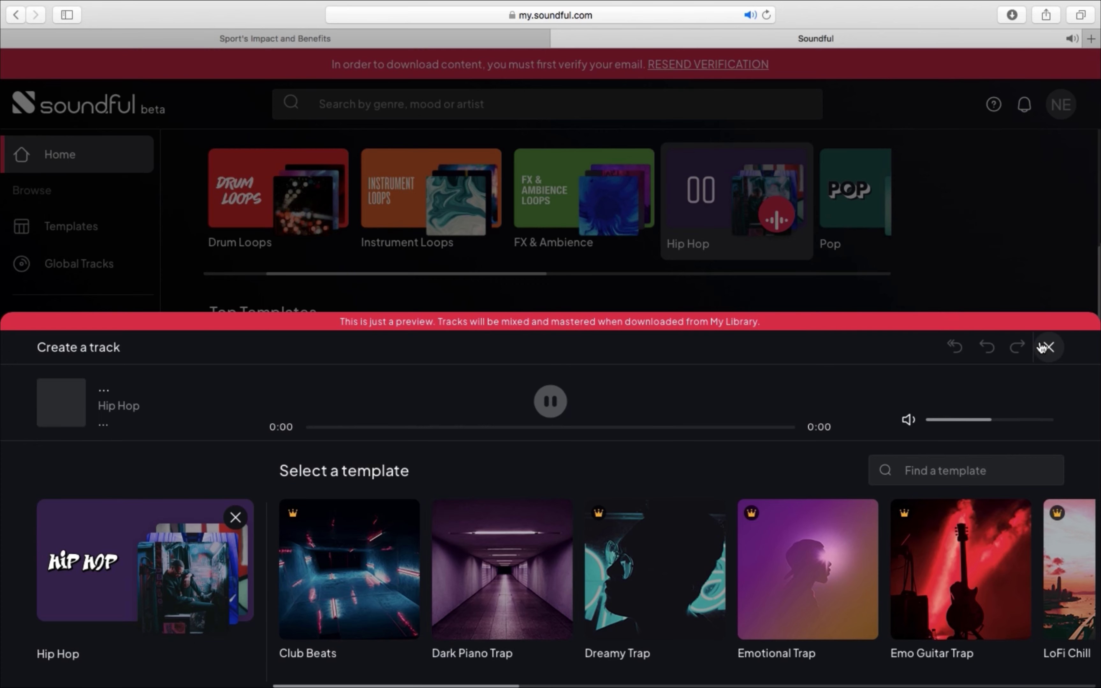
pyautogui.click(1049, 348)
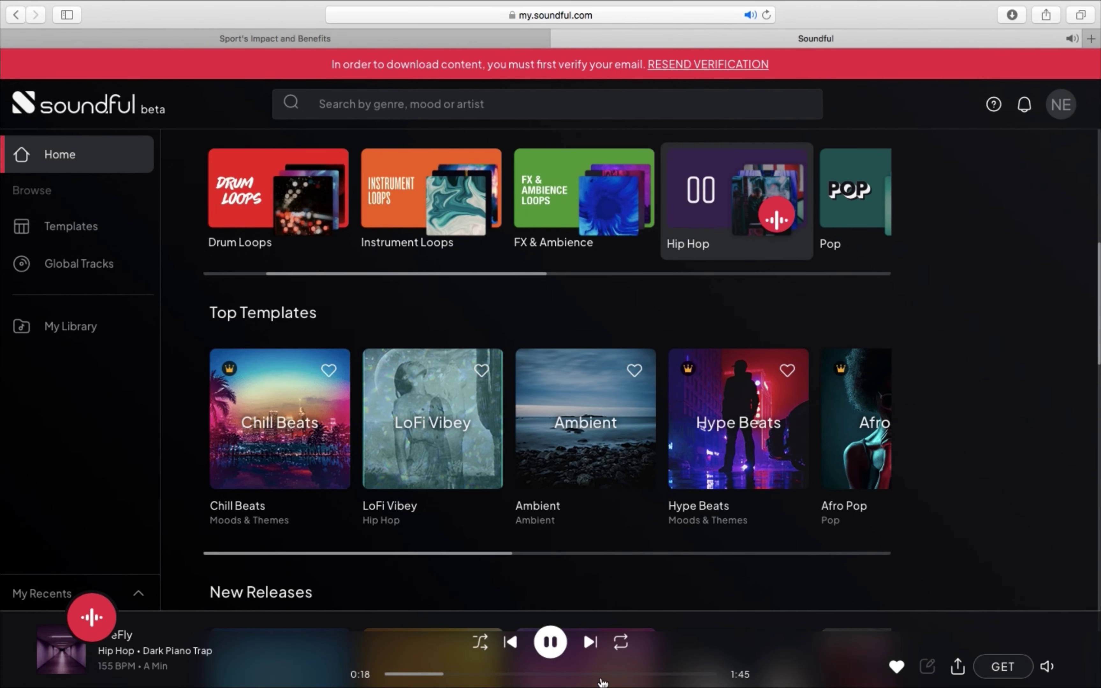
# - Play the Pop genre's track, skip about a third of the way into it and pause it
pyautogui.hscroll(3, 684, 203)
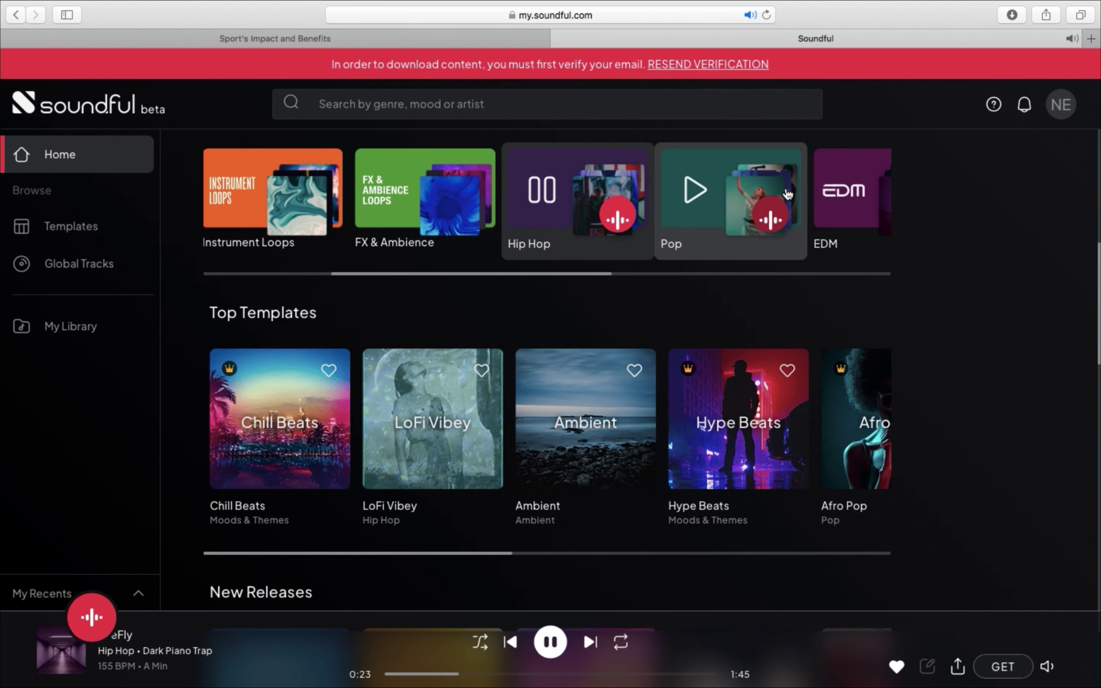
pyautogui.click(684, 202)
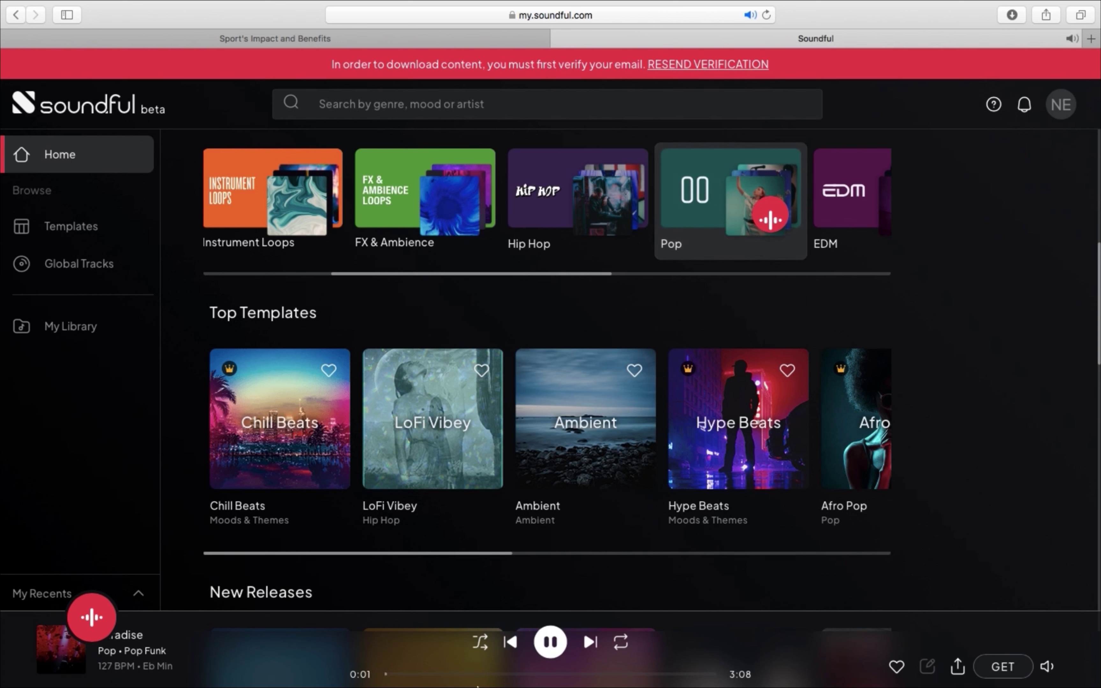
pyautogui.click(493, 676)
pyautogui.doubleClick(896, 668)
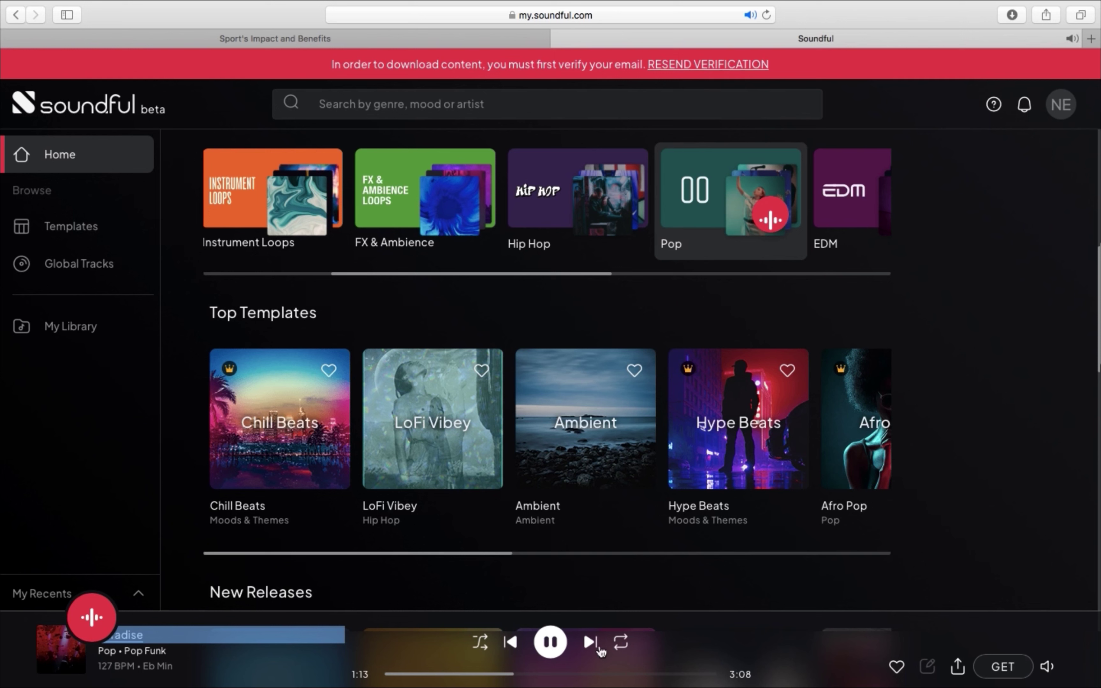
pyautogui.press('space')
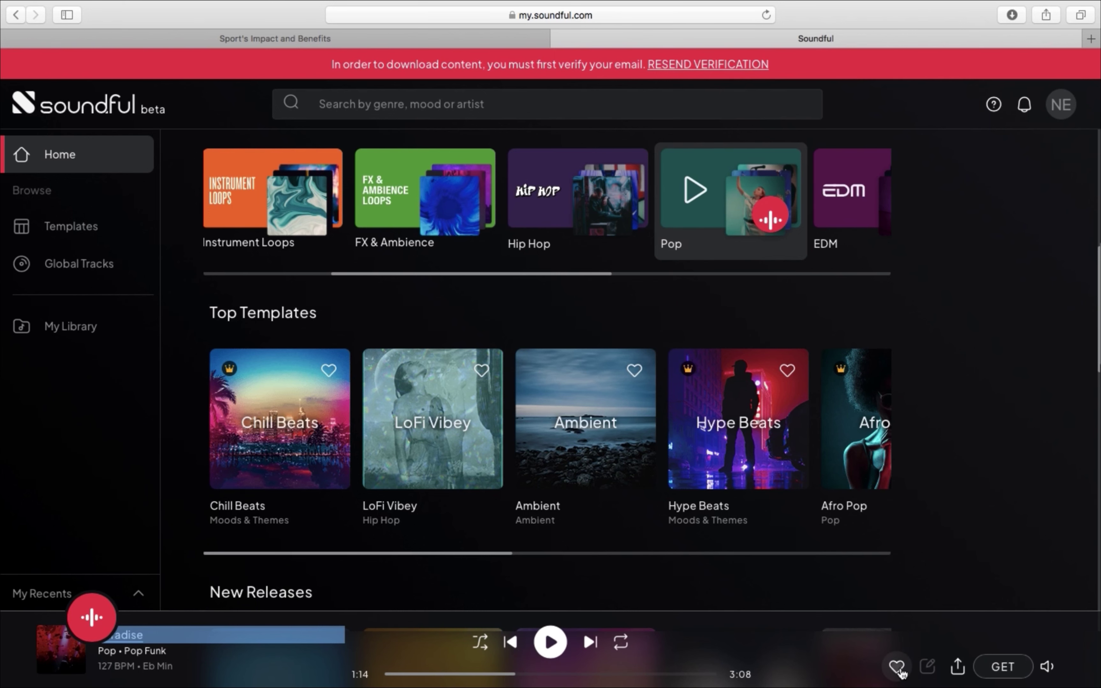
# - Add the Pop track to the favorites and view the Favorites and Downloads lists in the library
pyautogui.click(895, 667)
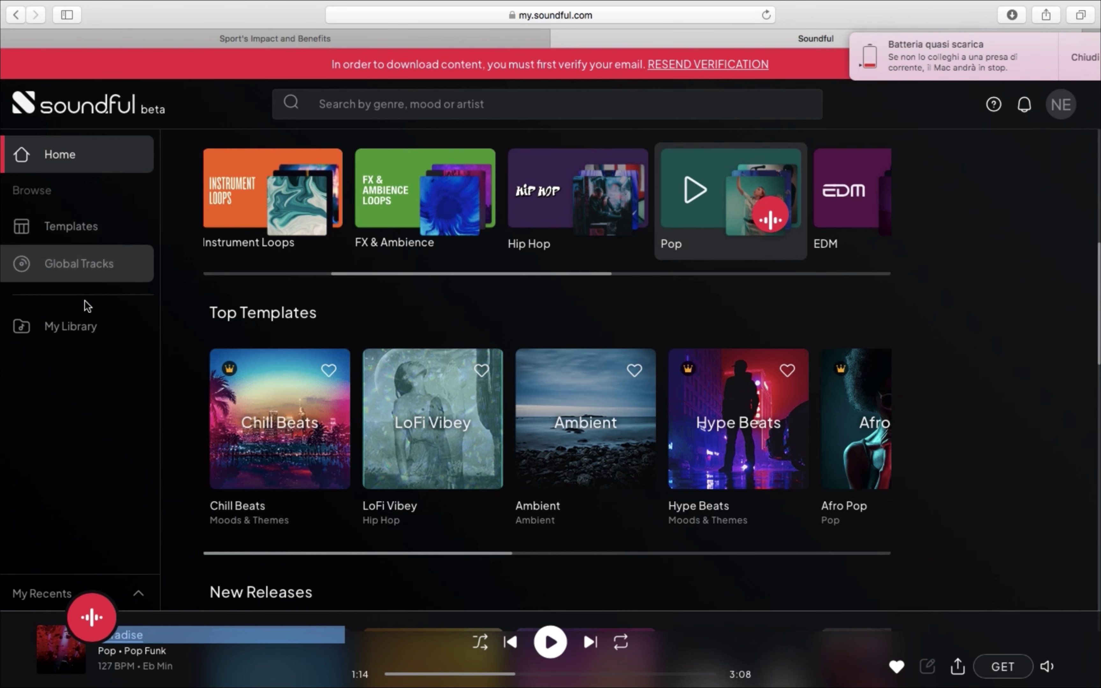
pyautogui.click(73, 326)
pyautogui.click(1058, 57)
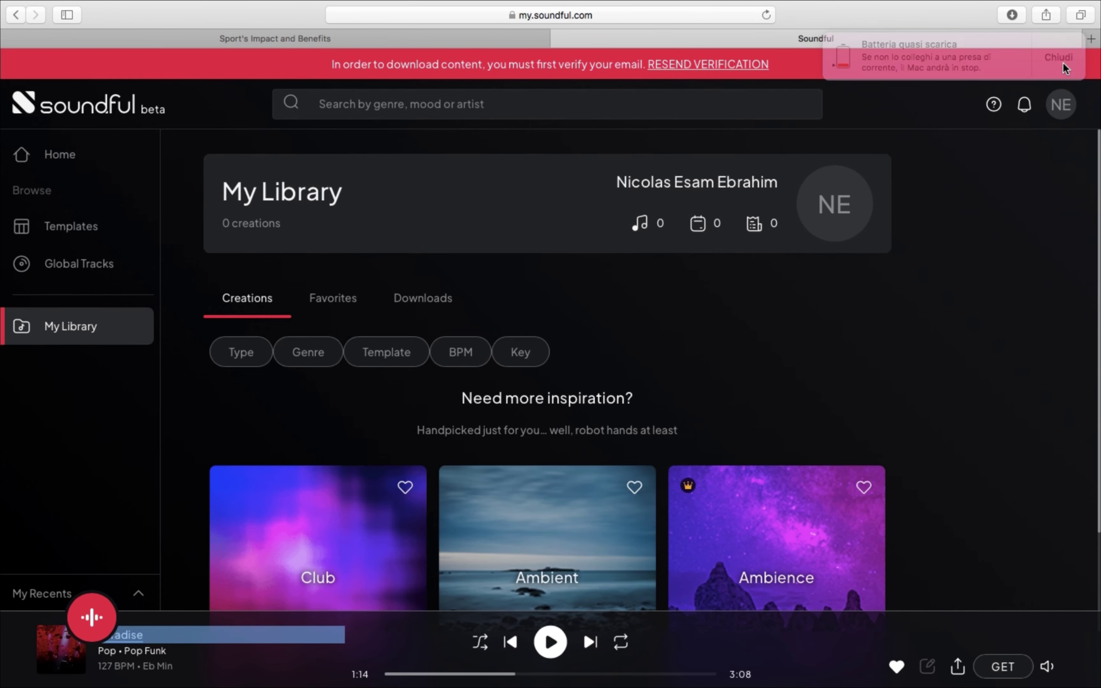
pyautogui.click(335, 309)
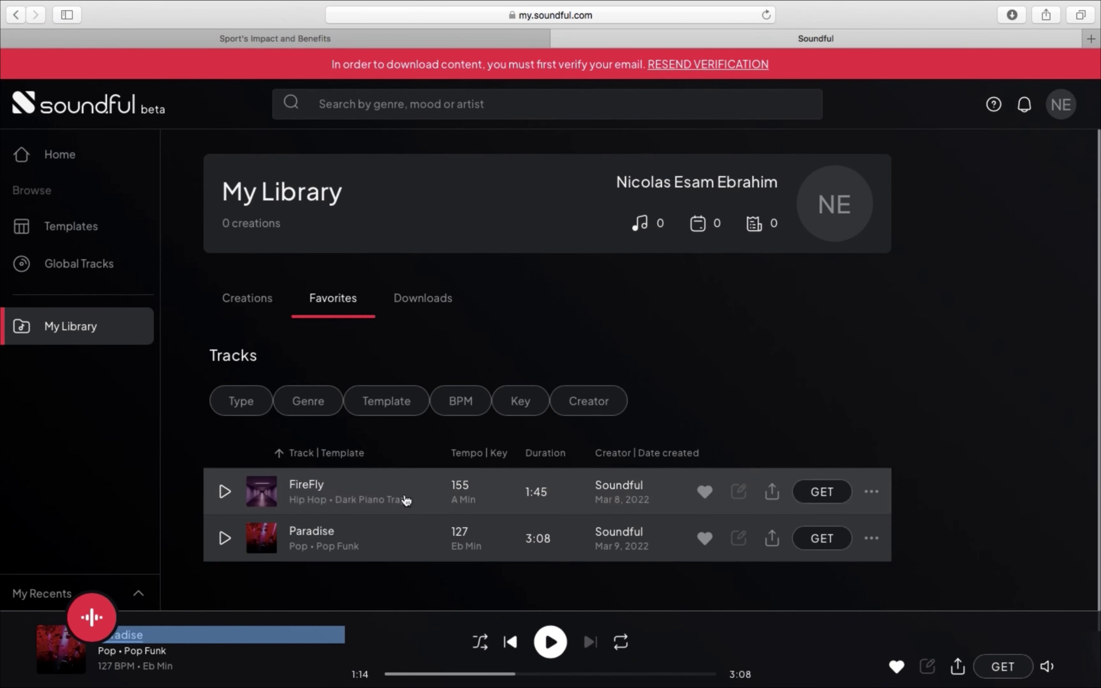
pyautogui.click(430, 305)
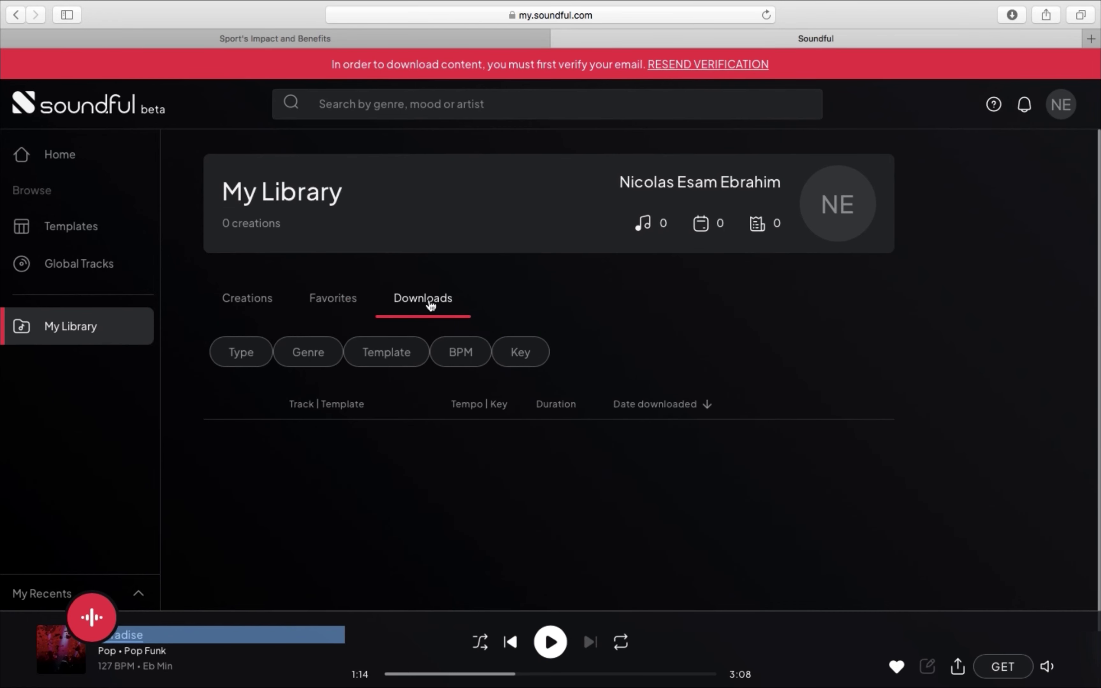
# - Browse the Moods & Themes templates and sample the Uplifting Workout template
pyautogui.click(73, 226)
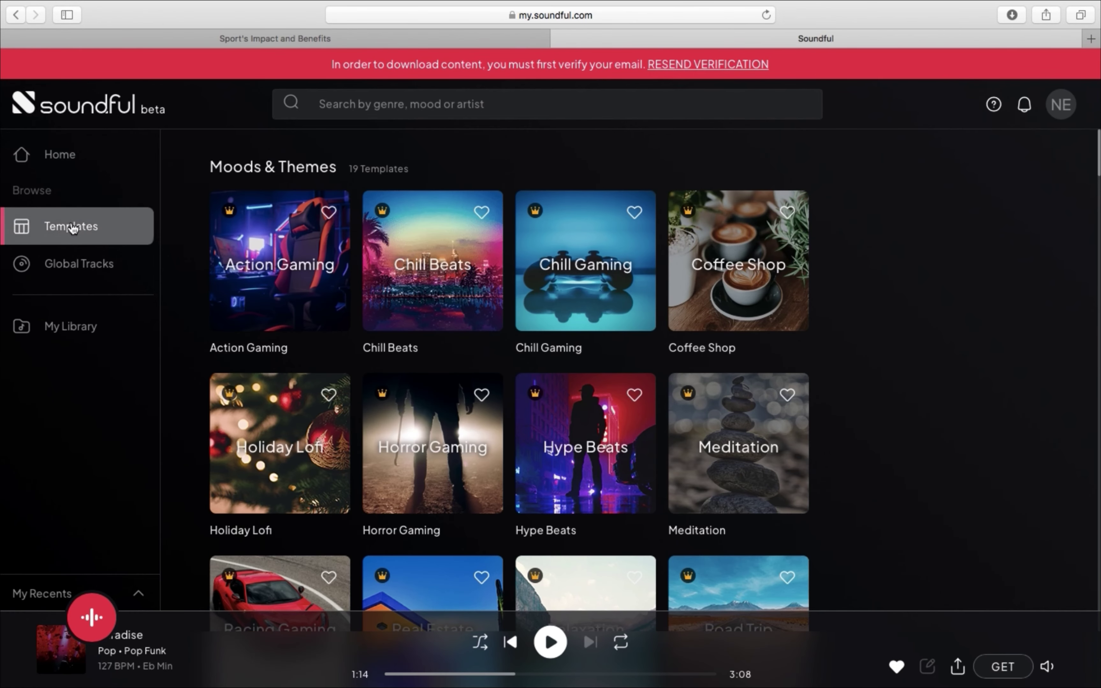
pyautogui.scroll(-3, 553, 245)
pyautogui.scroll(-10, 553, 246)
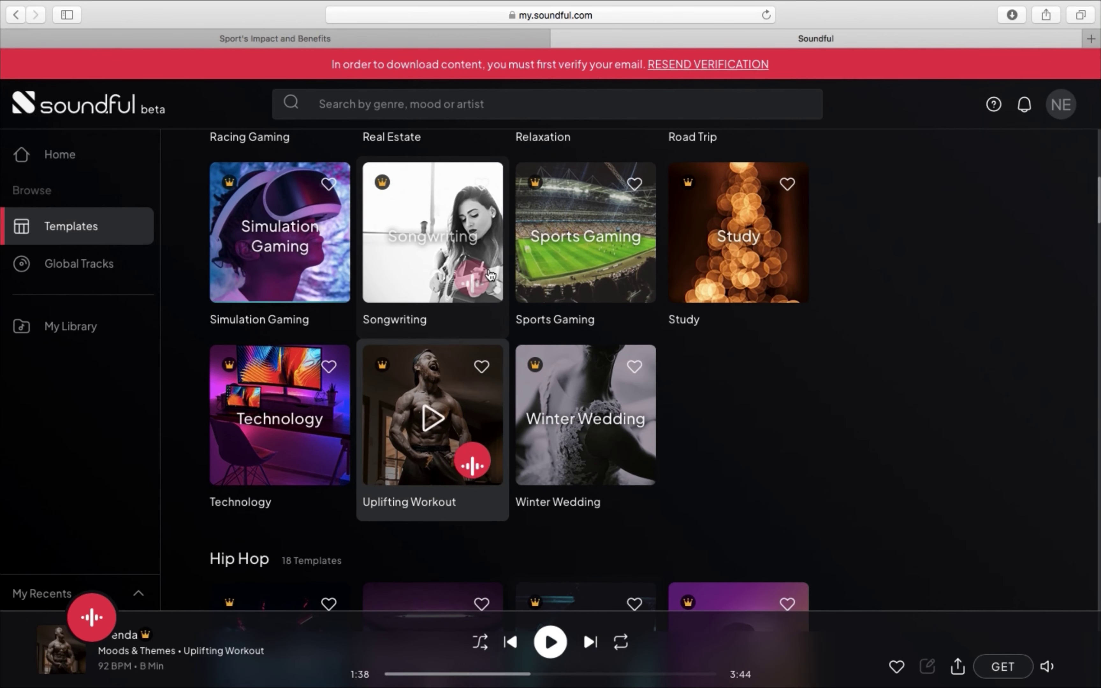
# - Search for "house" and play the Tech House template from the results
pyautogui.click(440, 106)
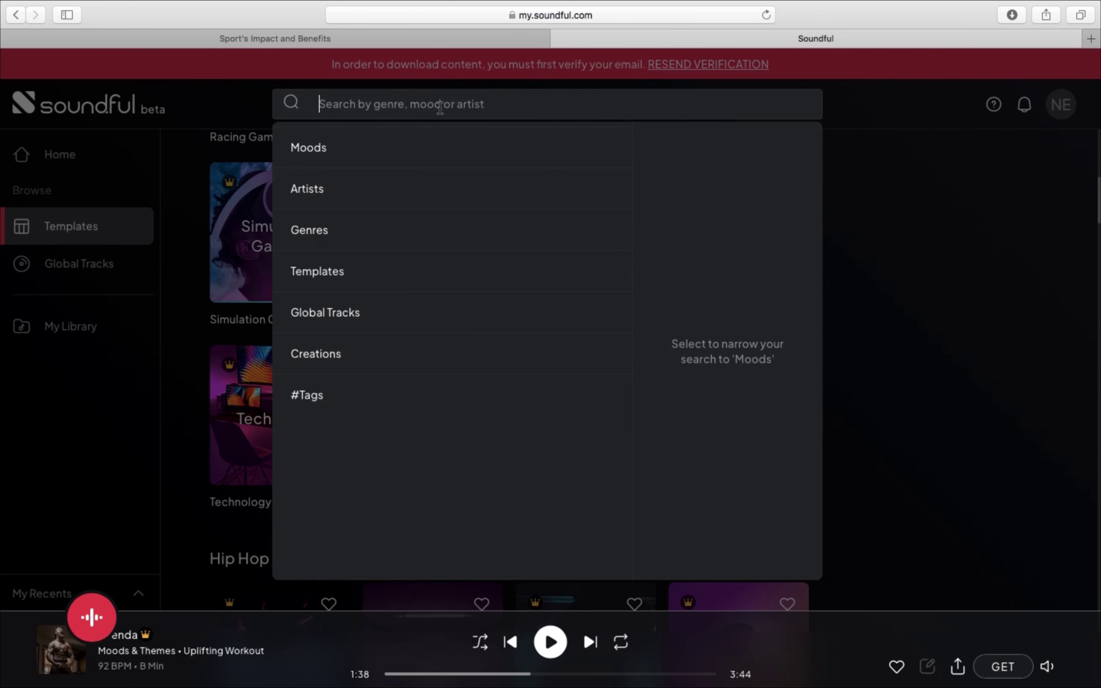
pyautogui.write('house')
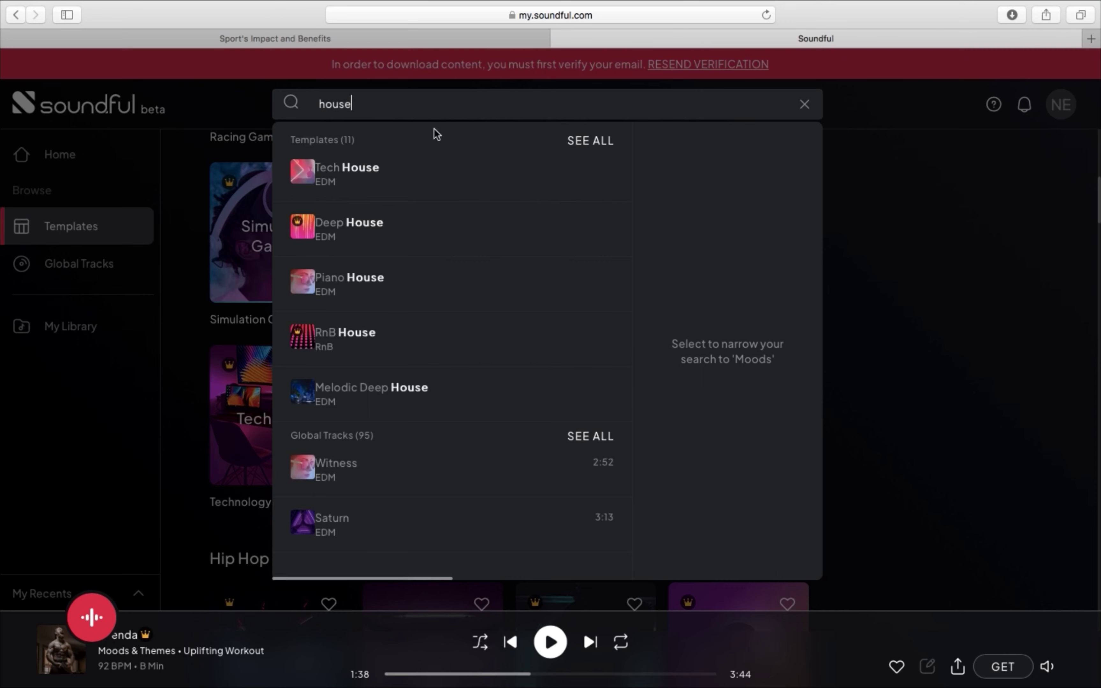
pyautogui.click(378, 184)
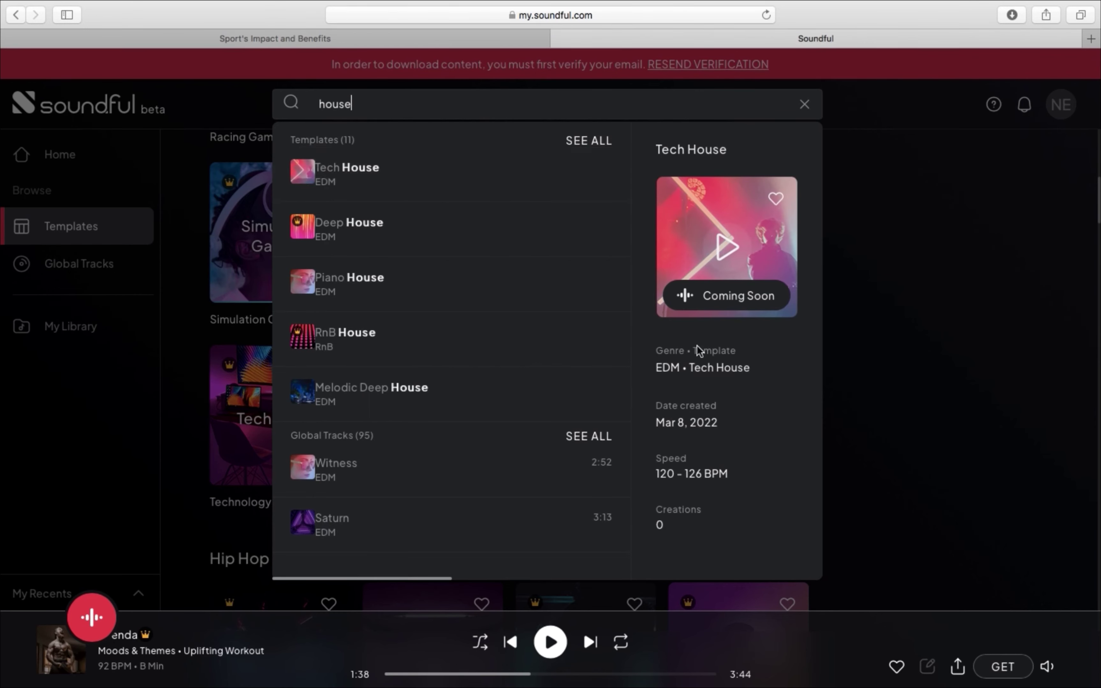
pyautogui.click(726, 247)
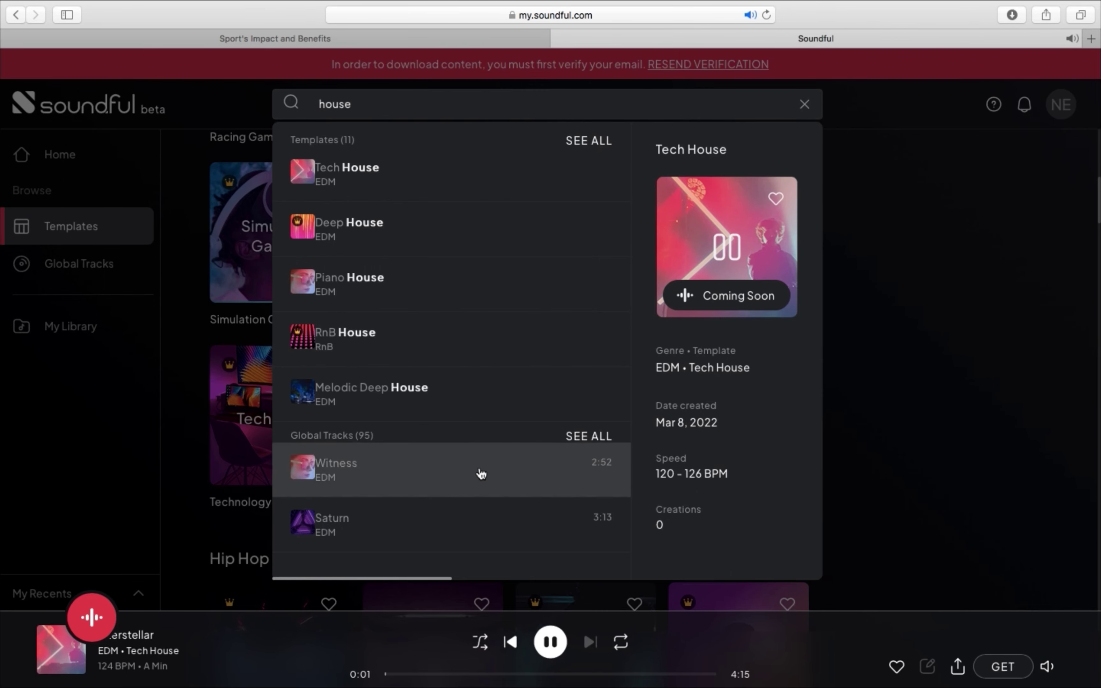
# - Sample the Tech House track from about 1:12 and from about 2:42, and pause it
pyautogui.click(479, 674)
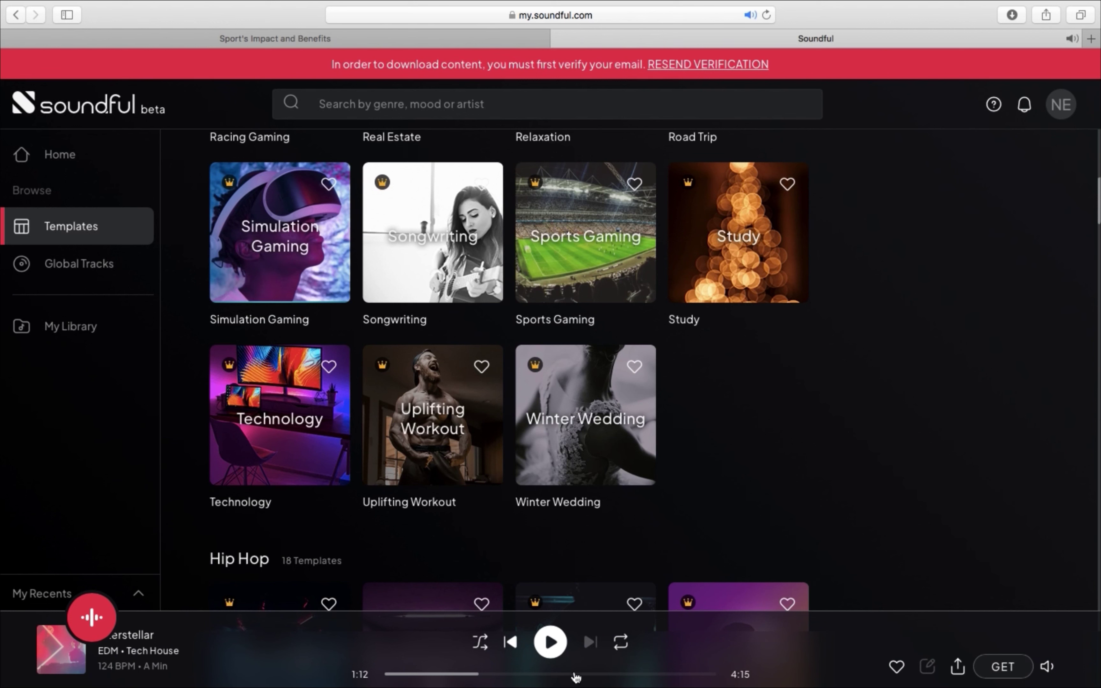
pyautogui.click(550, 642)
pyautogui.click(573, 674)
pyautogui.click(597, 675)
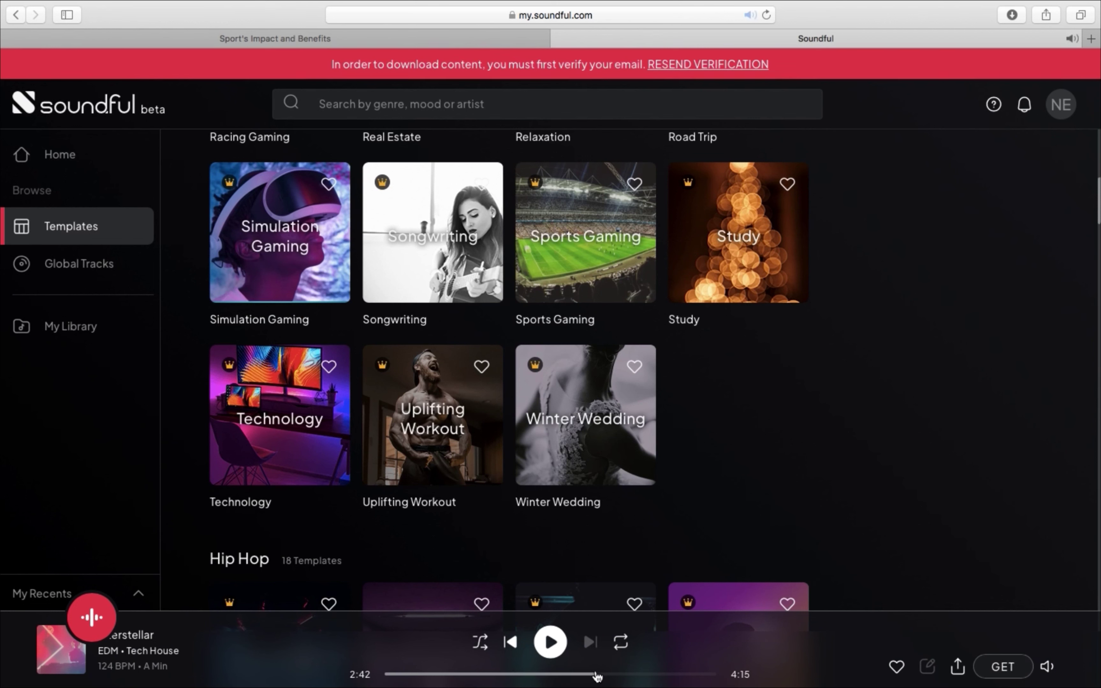
pyautogui.click(550, 643)
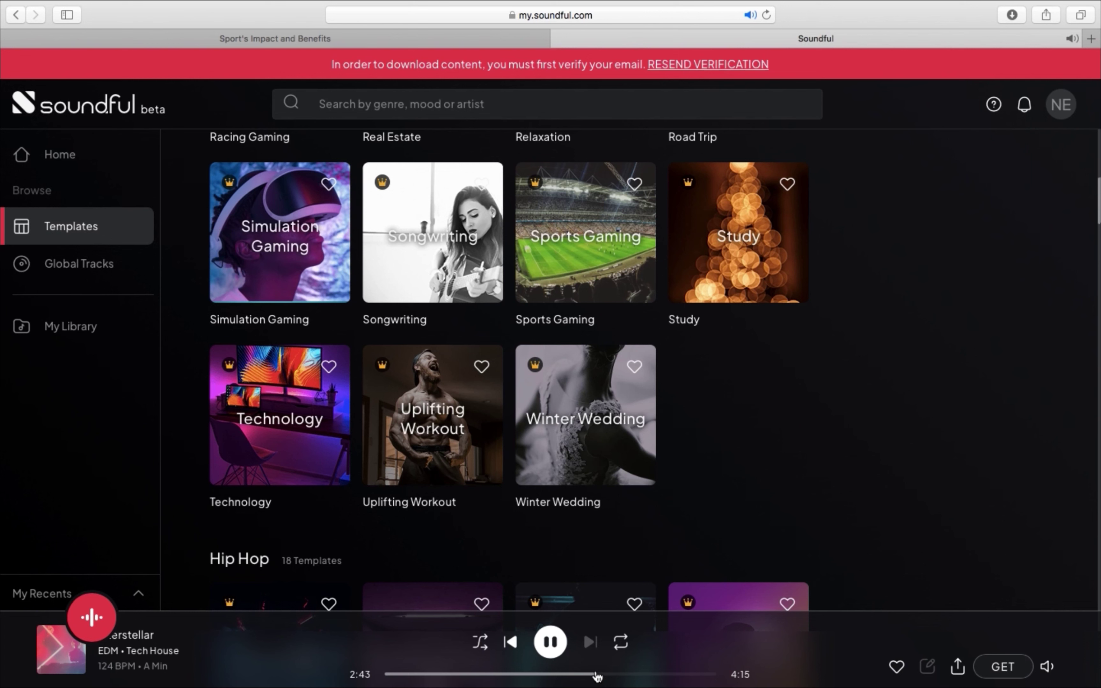
pyautogui.click(550, 643)
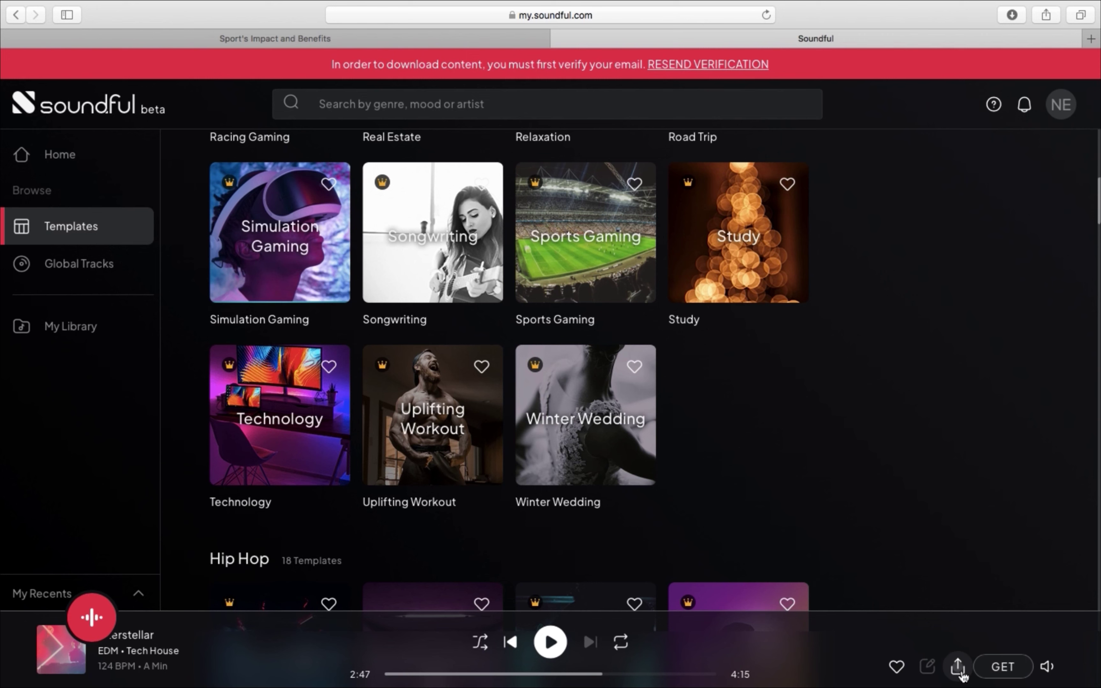
# - Open the sharing options for the Tech House track
pyautogui.click(958, 667)
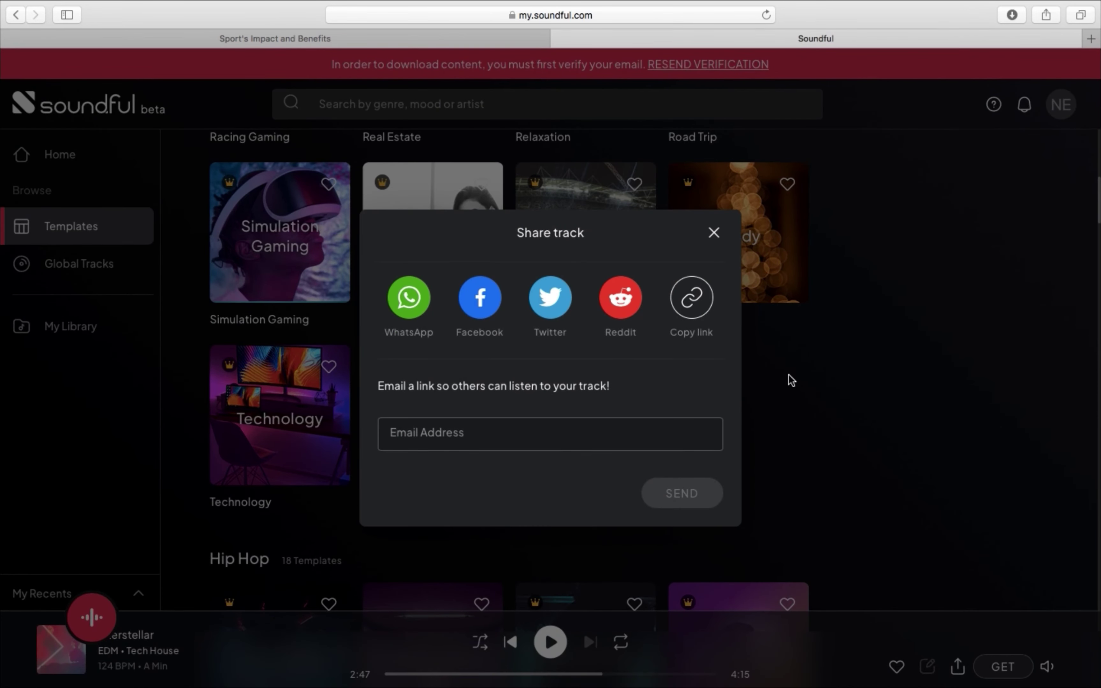